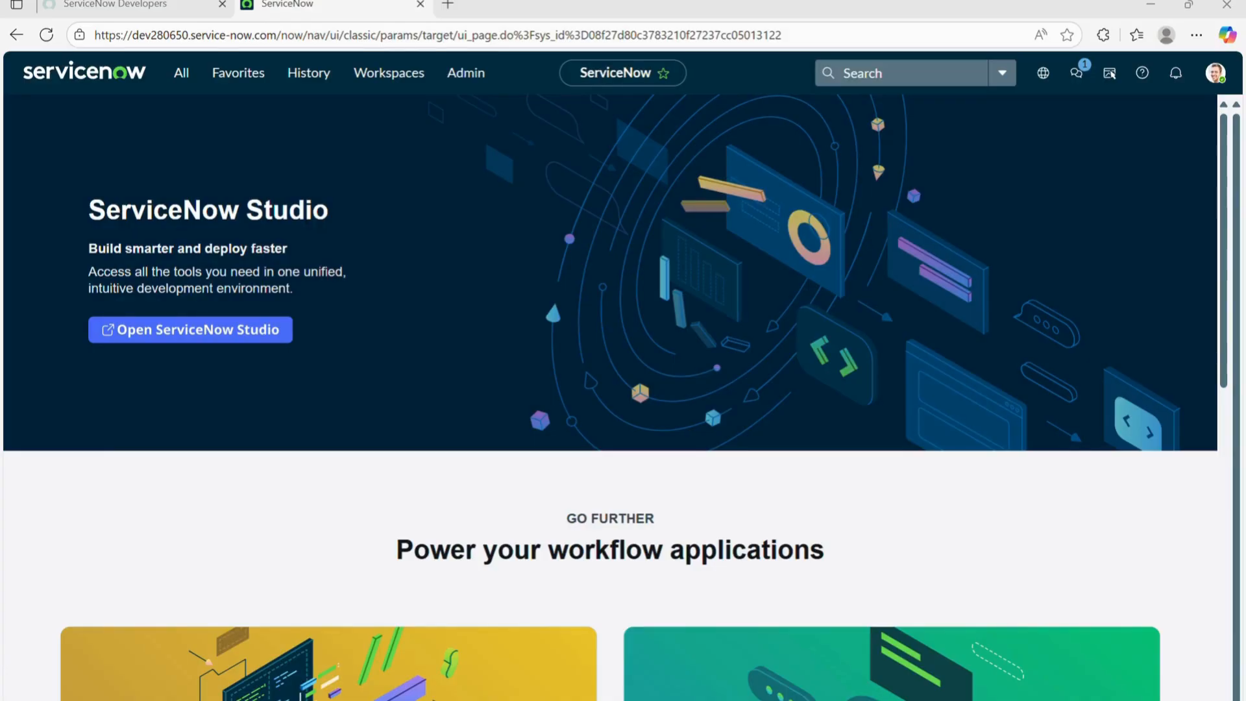
pyautogui.click(708, 286)
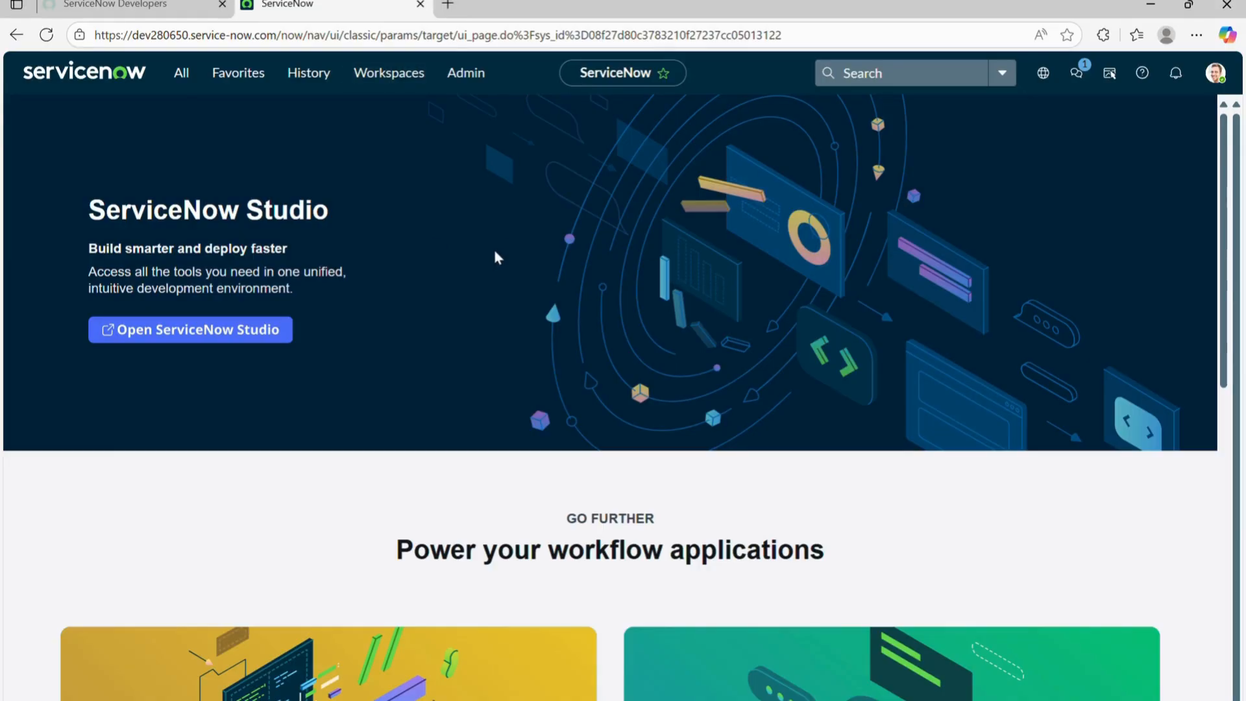
pyautogui.click(181, 73)
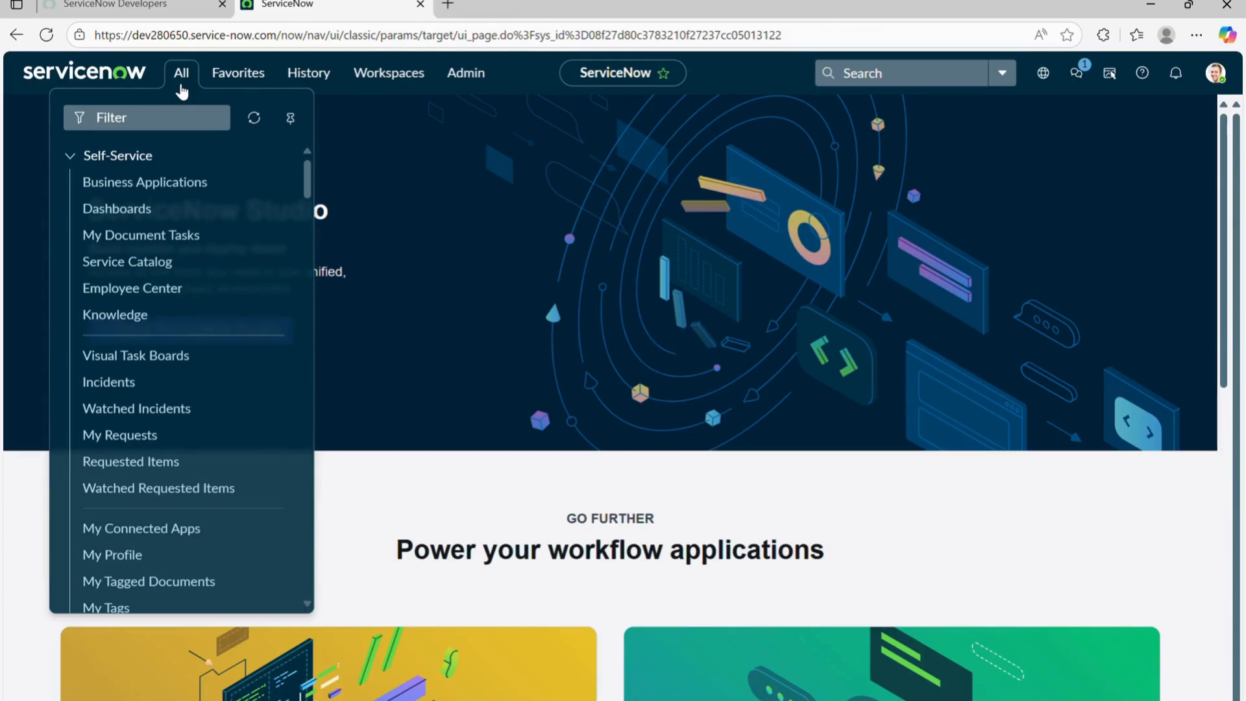
pyautogui.click(523, 510)
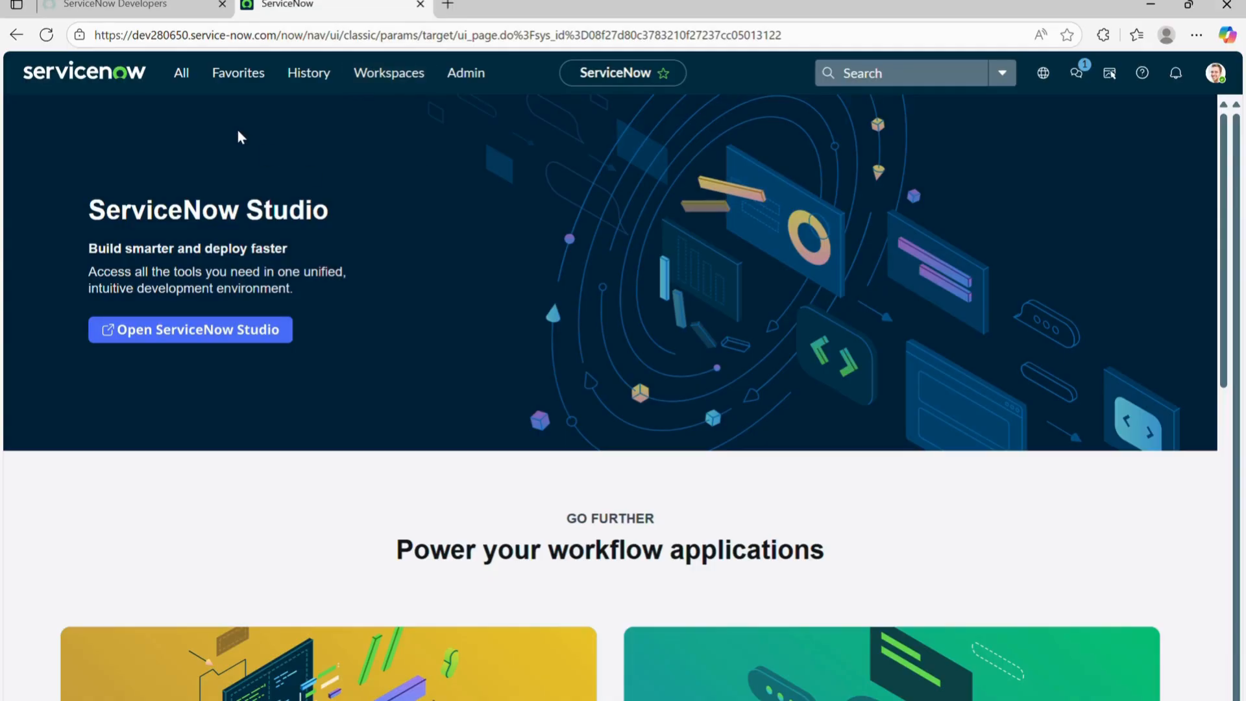
# Filter the application navigator for "incident" and open the Incident module's All list in a separate browser tab
pyautogui.click(183, 75)
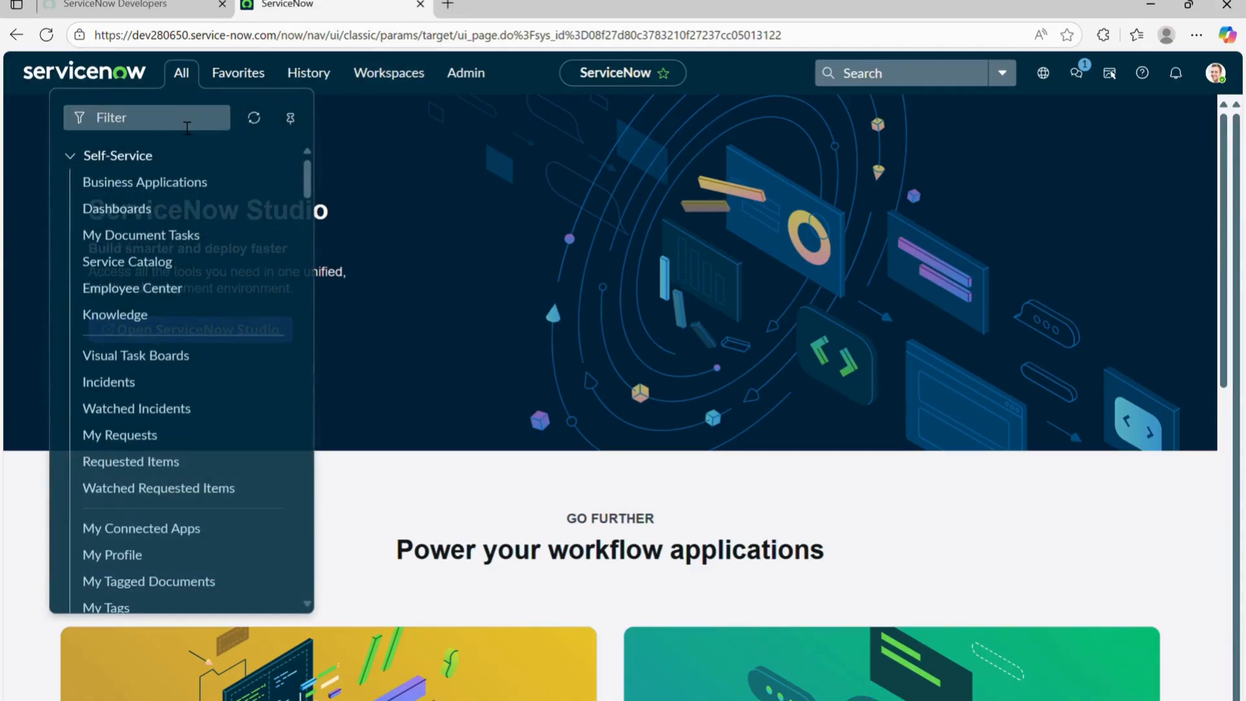
pyautogui.write('incidents')
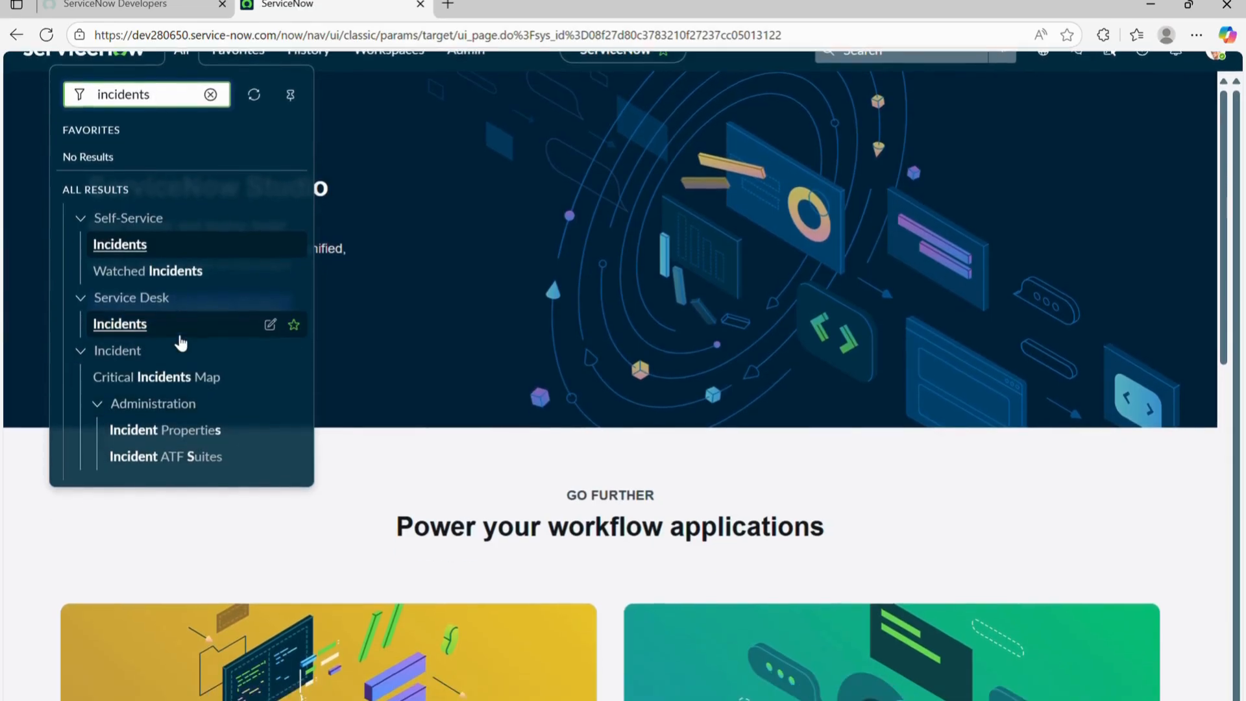
pyautogui.press('BackSpace')
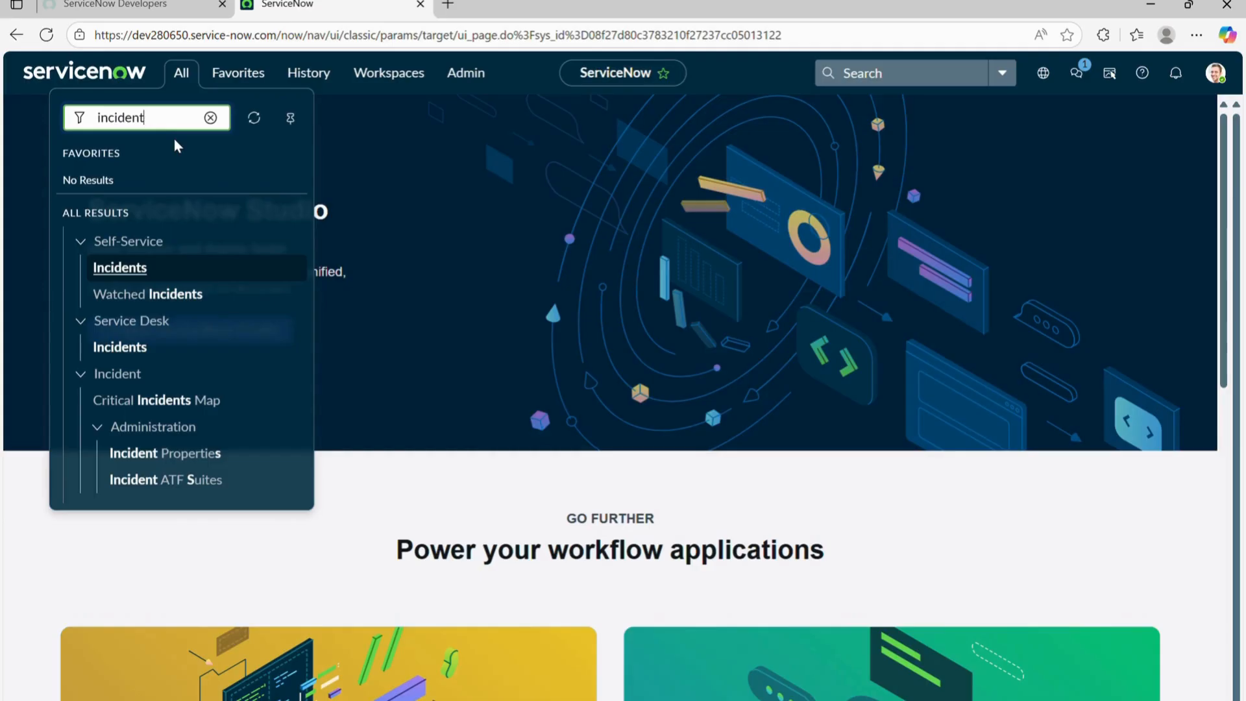
pyautogui.scroll(-2, 188, 260)
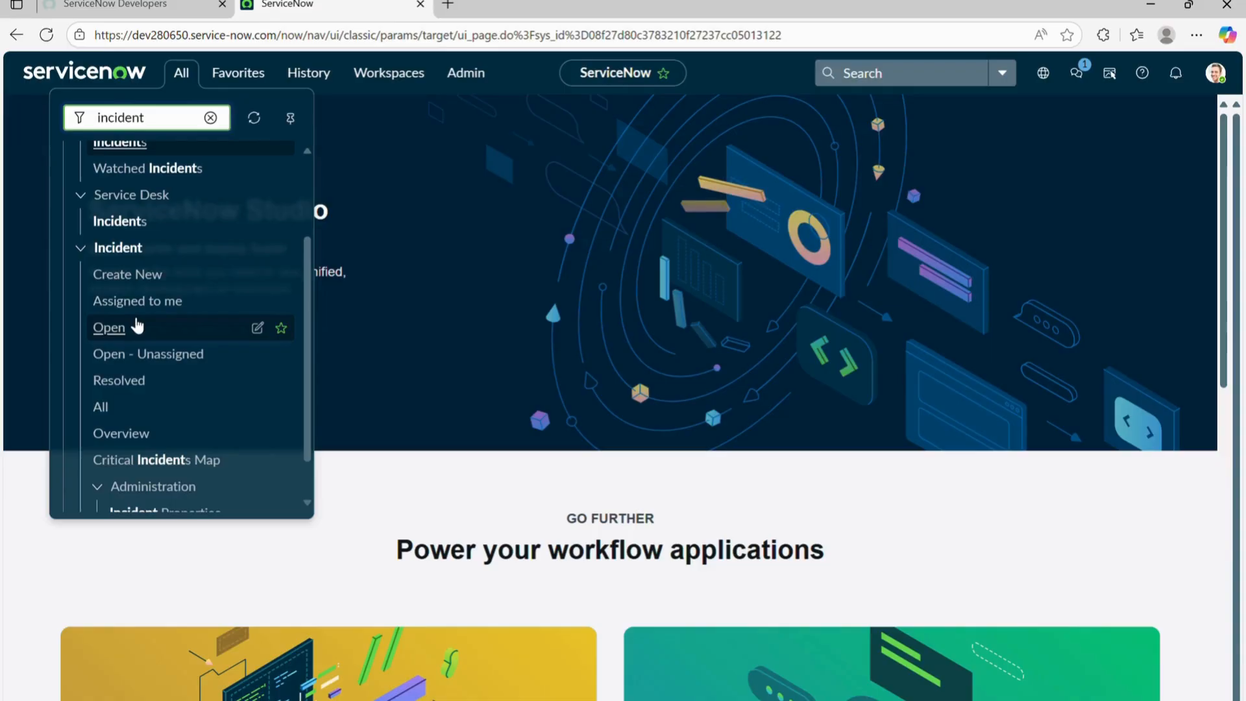
pyautogui.keyDown('ctrl'); pyautogui.click(117, 409); pyautogui.keyUp('ctrl')
pyautogui.click(510, 4)
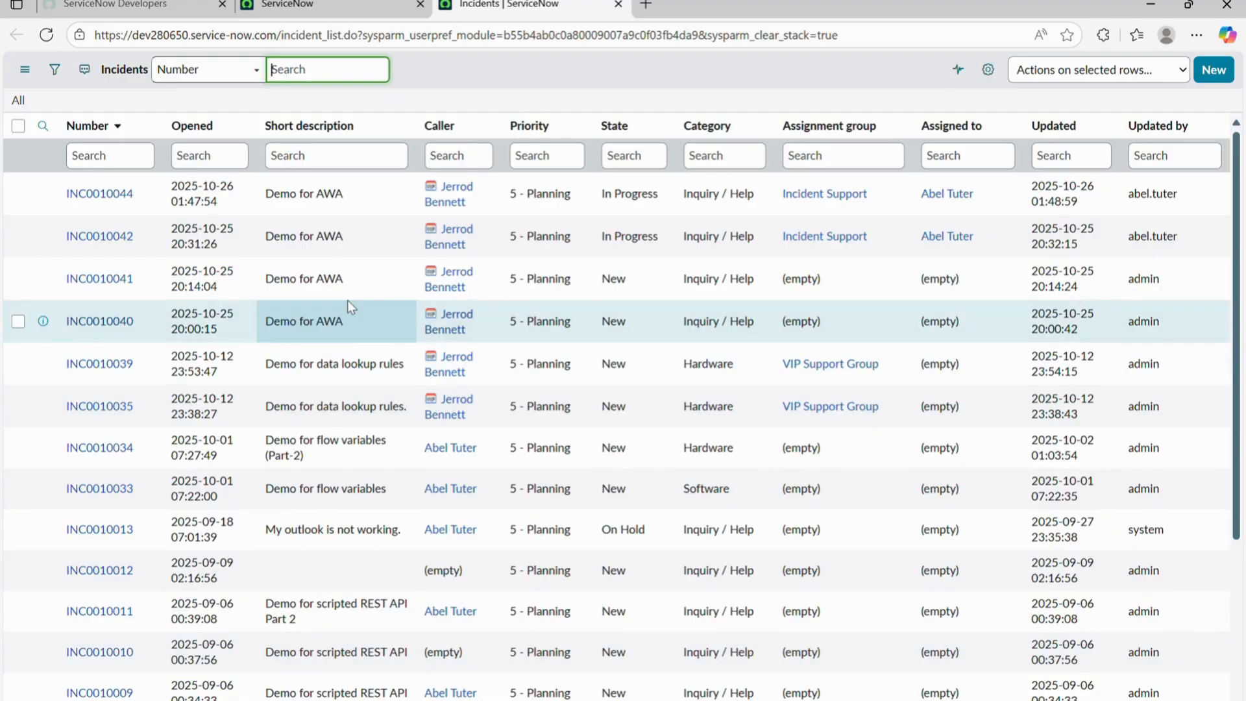
# Return to the ServiceNow Studio landing page and clear the text in the navigator filter
pyautogui.hotkey('ctrl', 'shift', 'Tab')
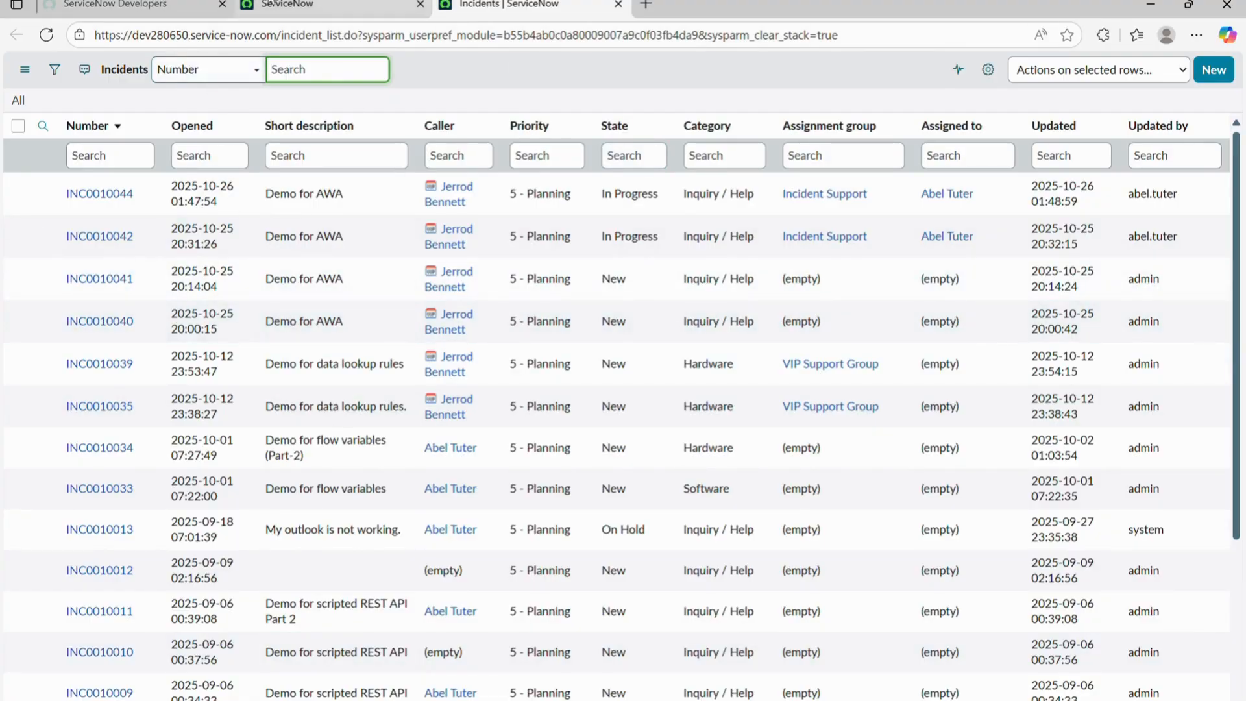
pyautogui.click(181, 74)
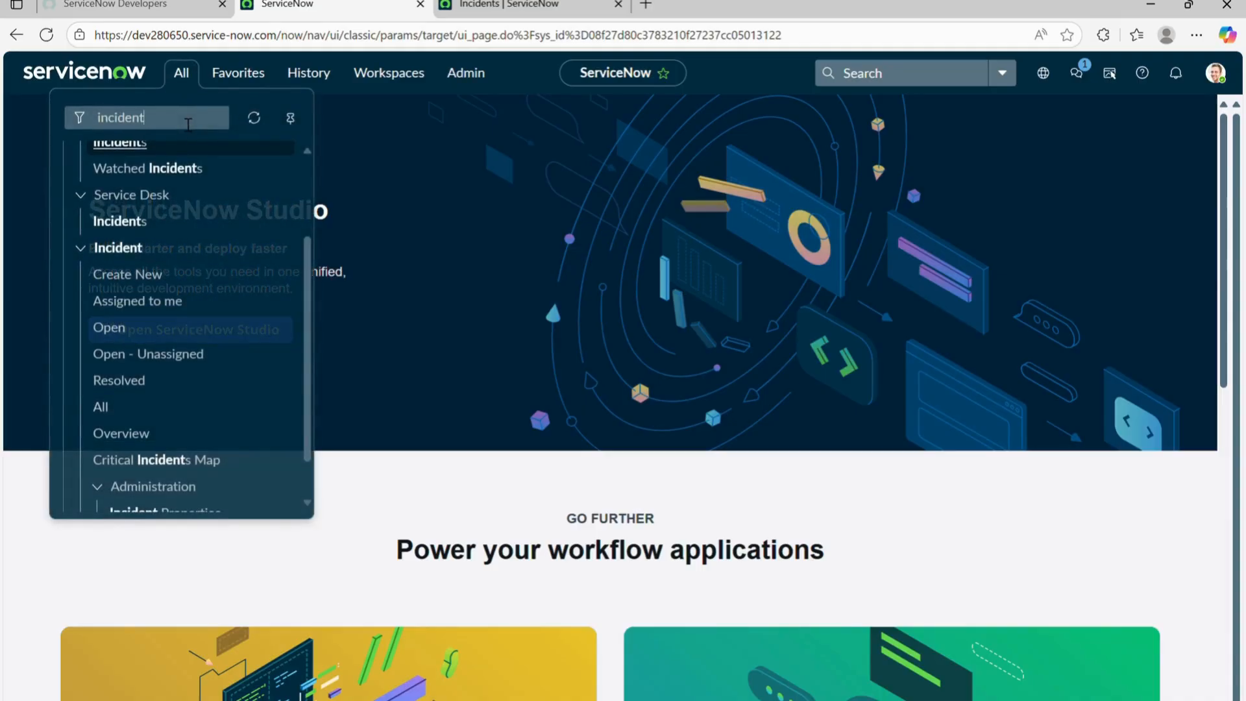
pyautogui.press('BackSpace')
pyautogui.press('BackSpace')
pyautogui.press('BackSpace')
pyautogui.press('BackSpace')
pyautogui.press('BackSpace')
pyautogui.press('BackSpace')
pyautogui.press('BackSpace')
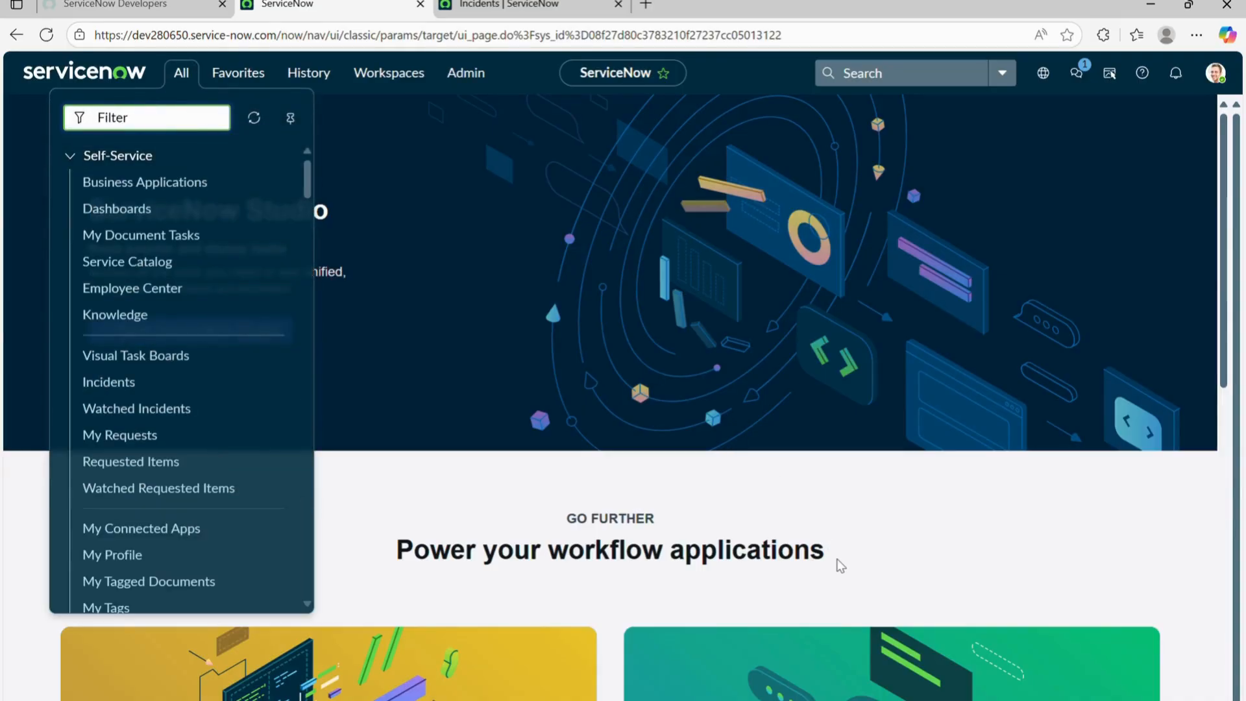
pyautogui.click(743, 626)
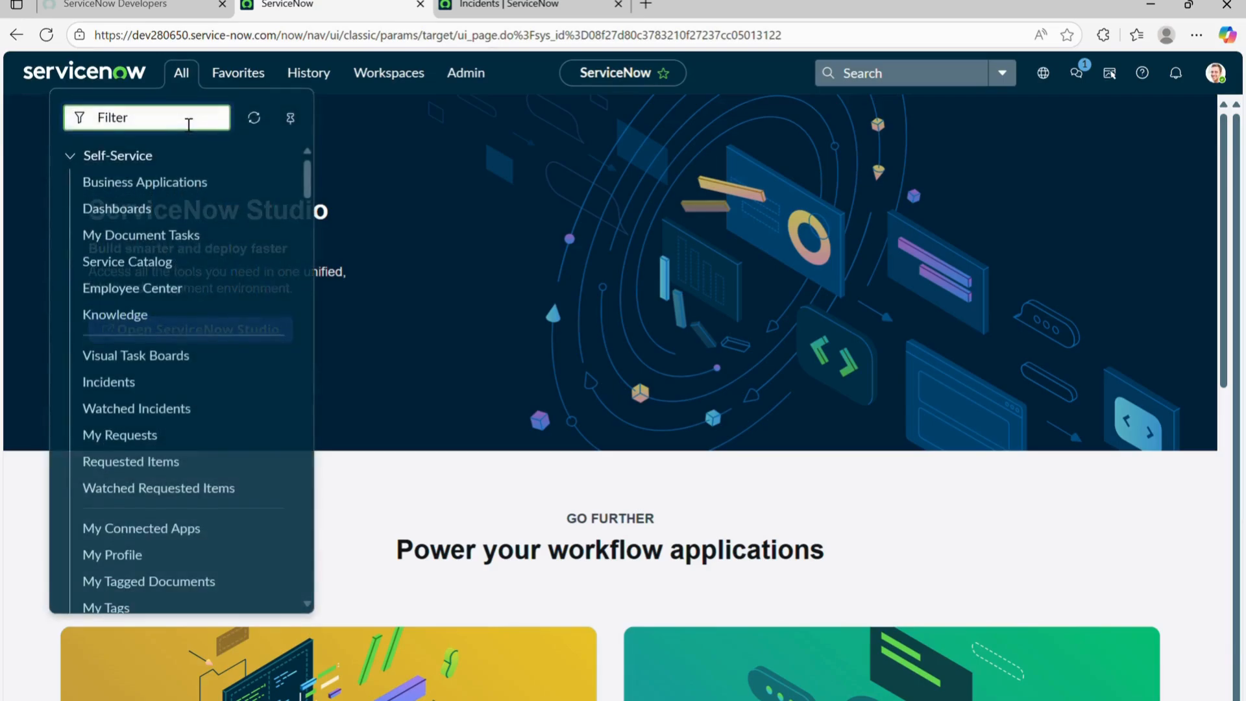
# Open the incident table in the current browser tab using the navigator command incident.list
pyautogui.write('incident')
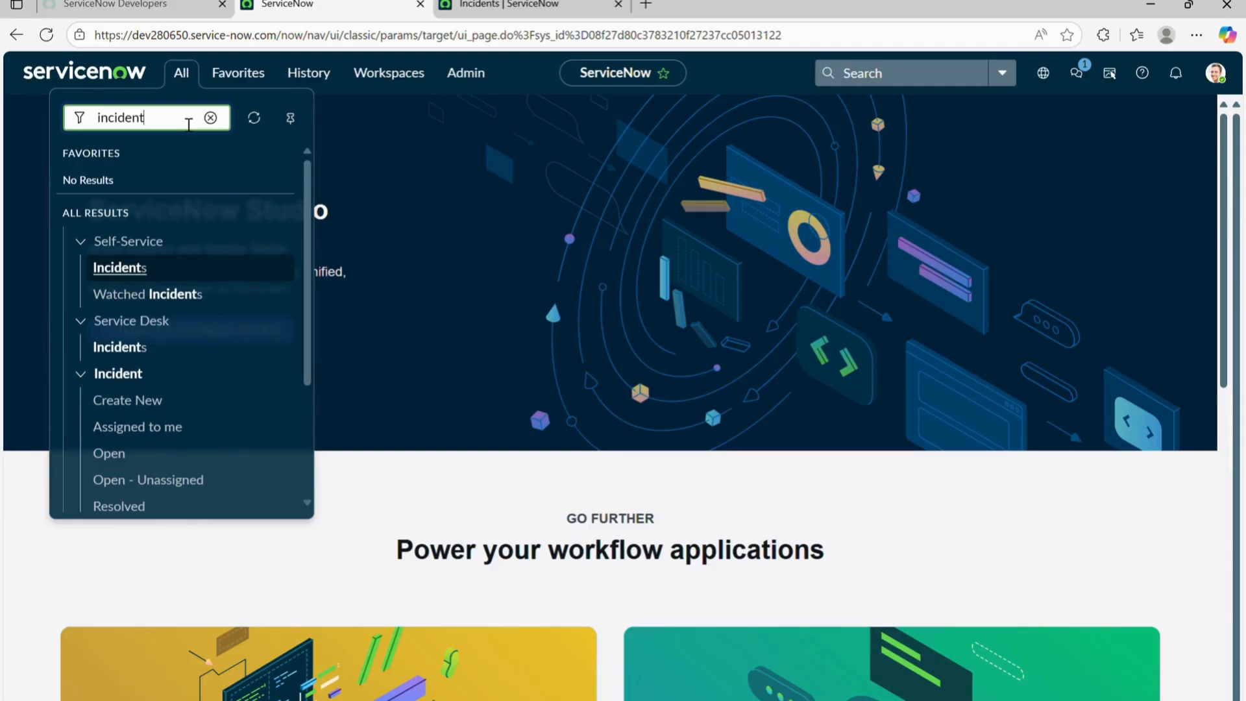
pyautogui.write('.LI')
pyautogui.press('BackSpace')
pyautogui.press('BackSpace')
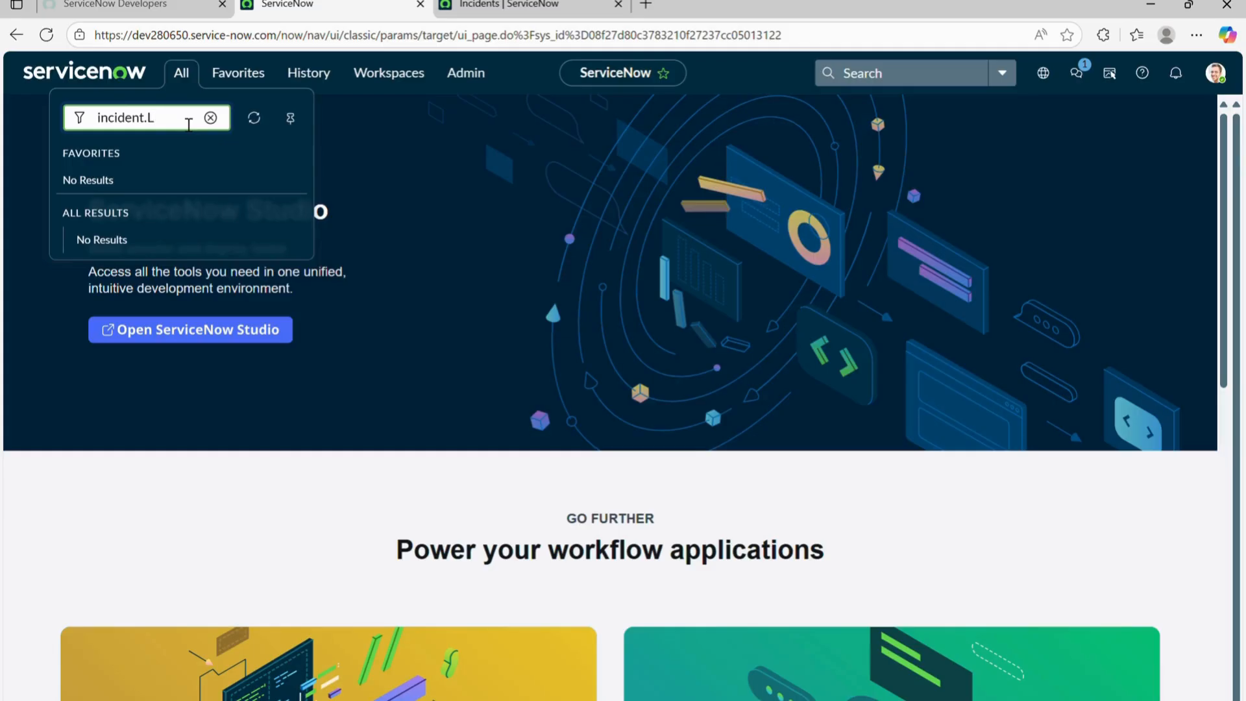
pyautogui.write('list')
pyautogui.press('Return')
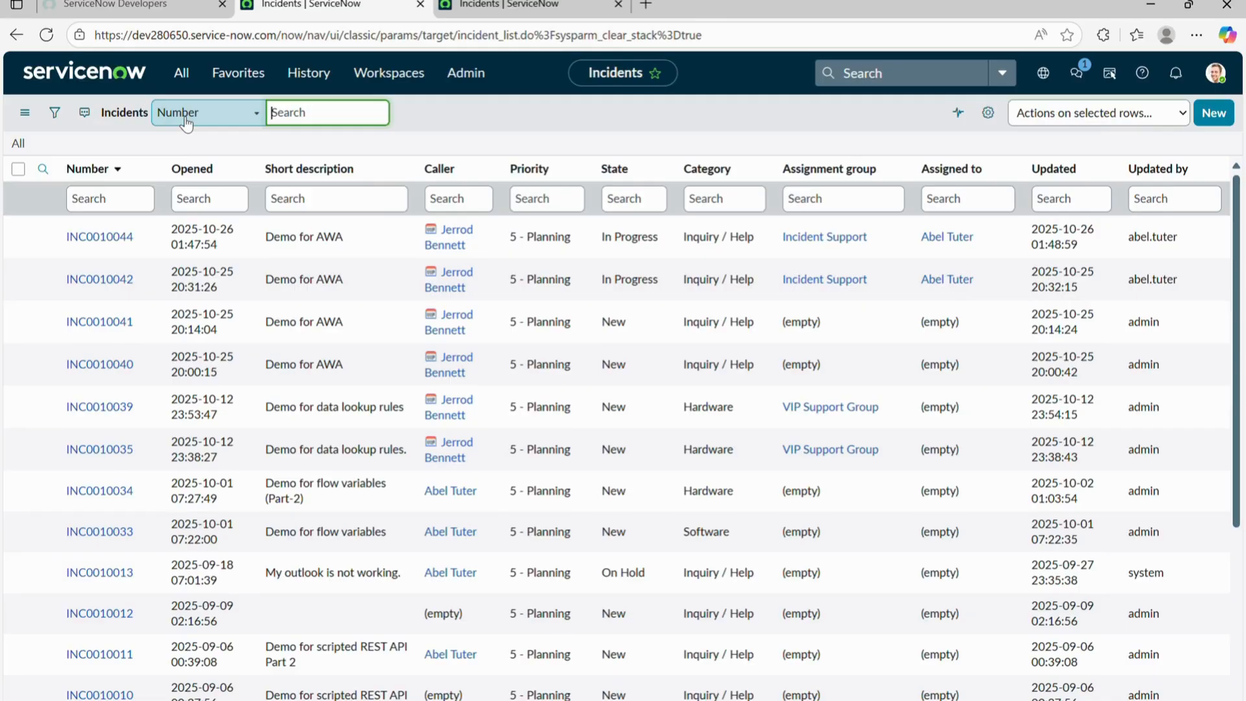
# Open the incident table in a new browser tab using the navigator command incident.LIST
pyautogui.click(181, 73)
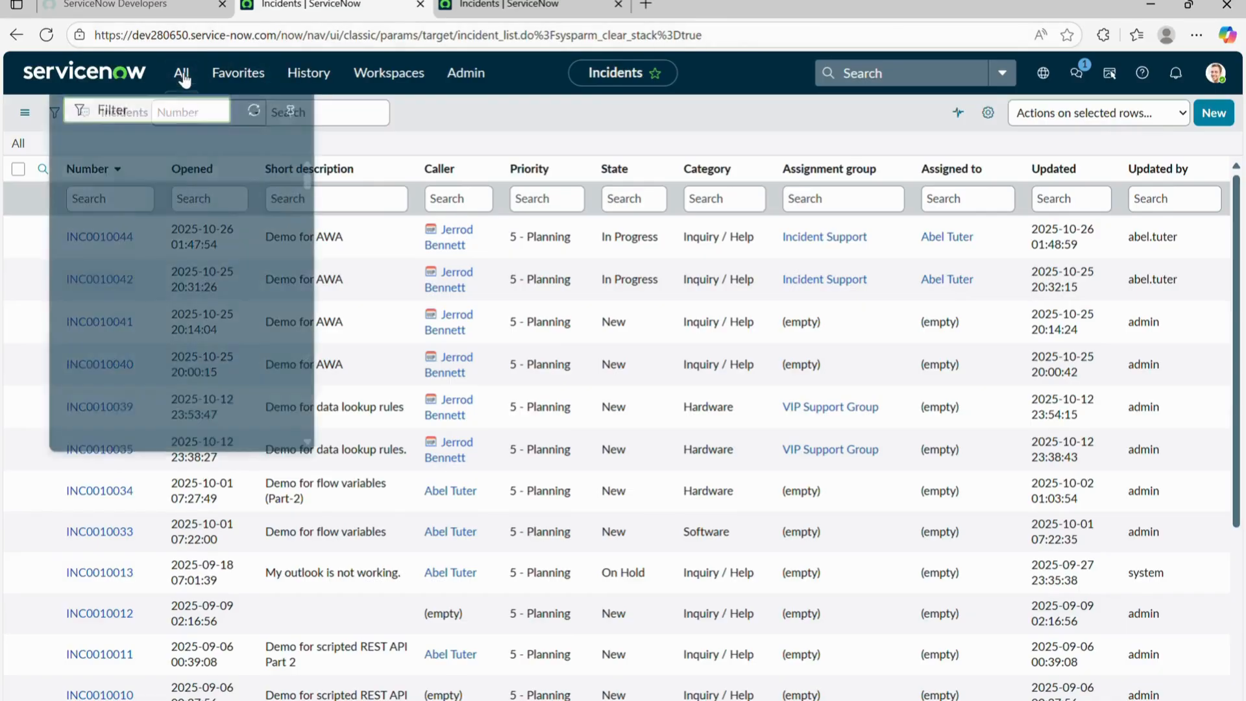
pyautogui.write('inciden')
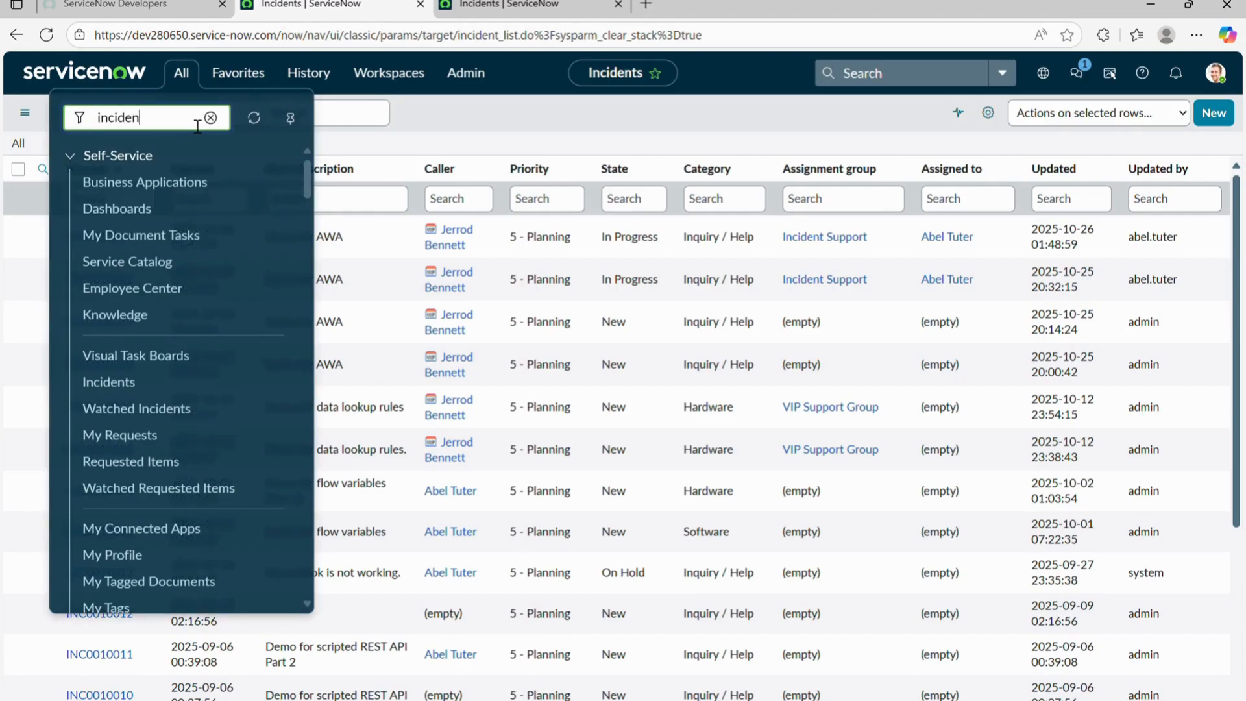
pyautogui.write('t.LIST')
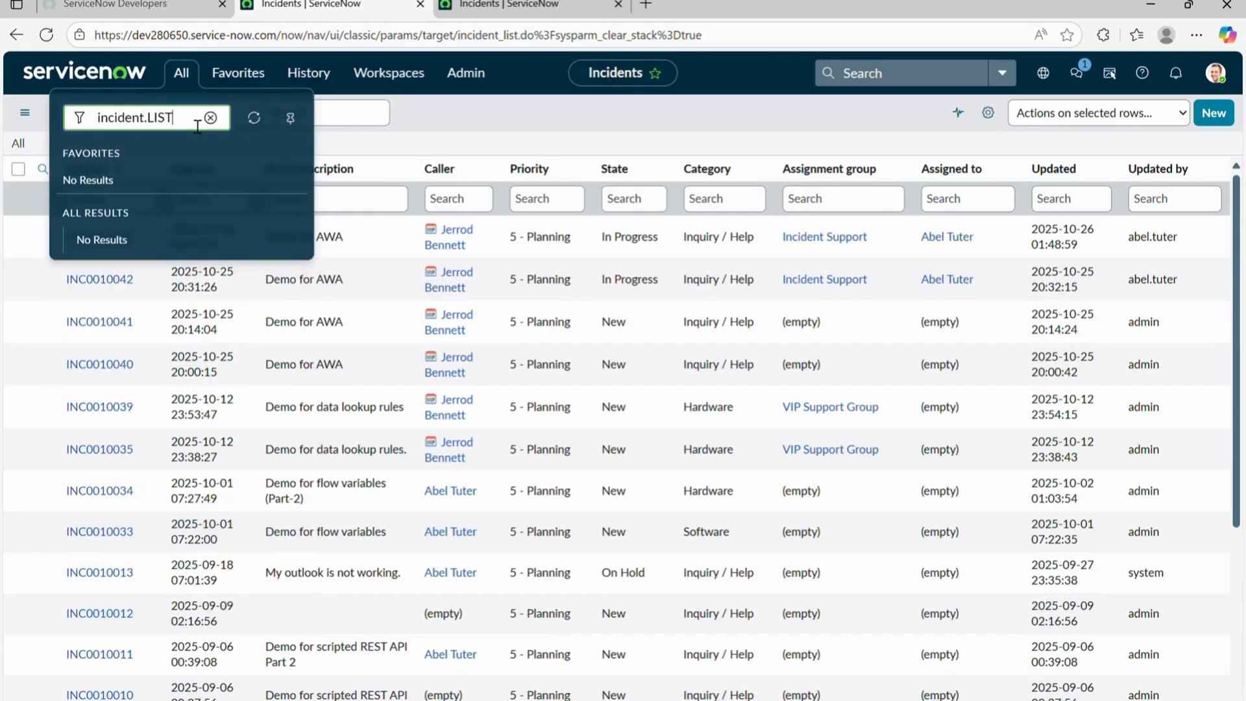
pyautogui.press('Return')
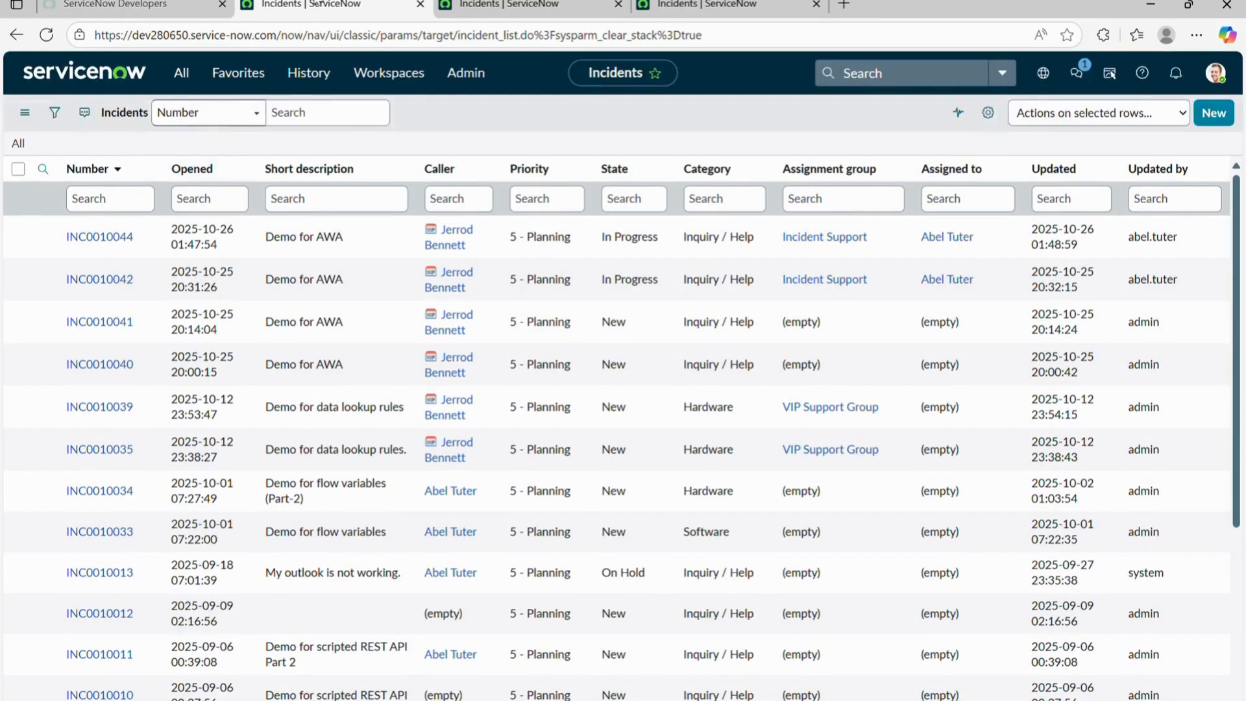
# Open the problem table in the current browser tab using the navigator command problem.list
pyautogui.click(183, 75)
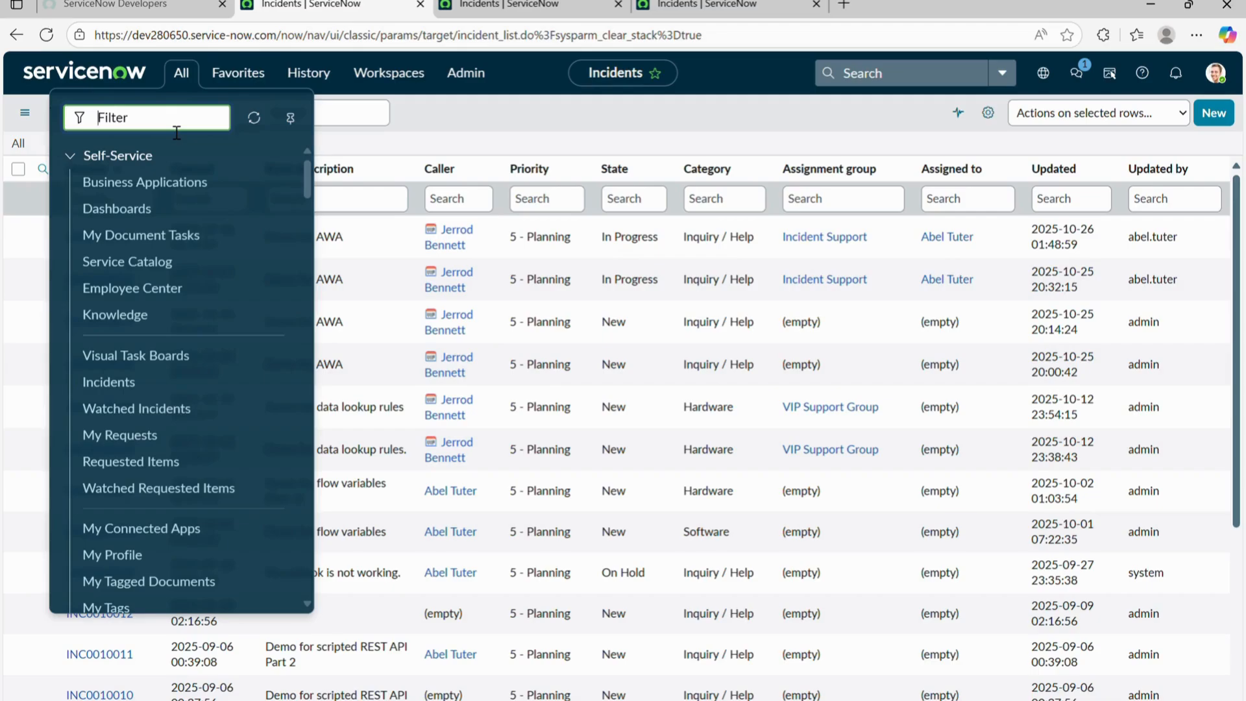
pyautogui.write('problem')
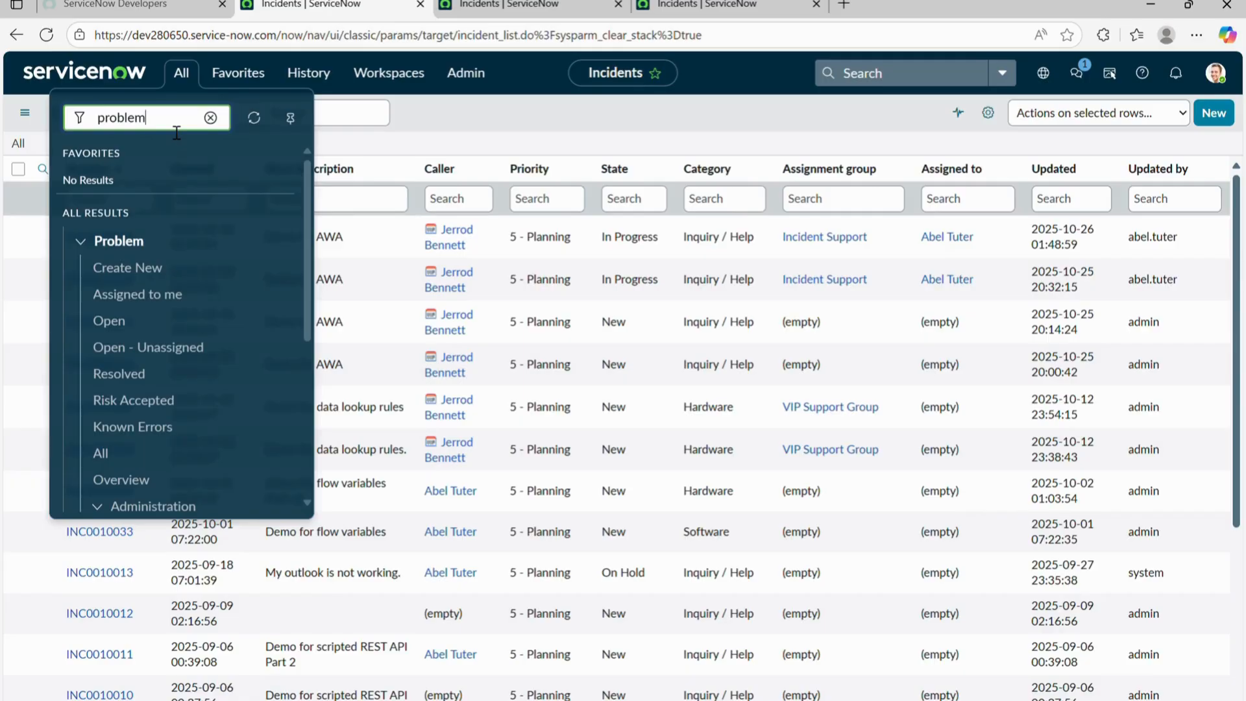
pyautogui.write('.LIST')
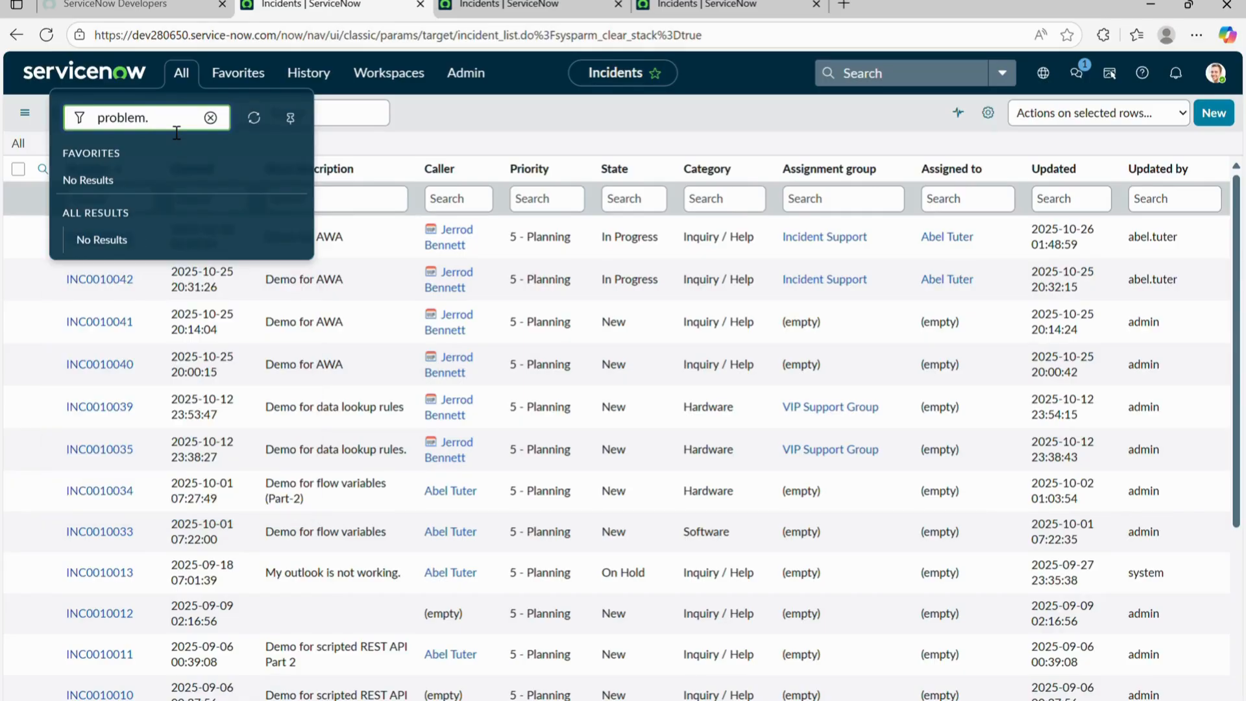
pyautogui.press('BackSpace')
pyautogui.press('BackSpace')
pyautogui.press('BackSpace')
pyautogui.press('BackSpace')
pyautogui.write('list')
pyautogui.moveTo(134, 120); pyautogui.dragTo(102, 130)
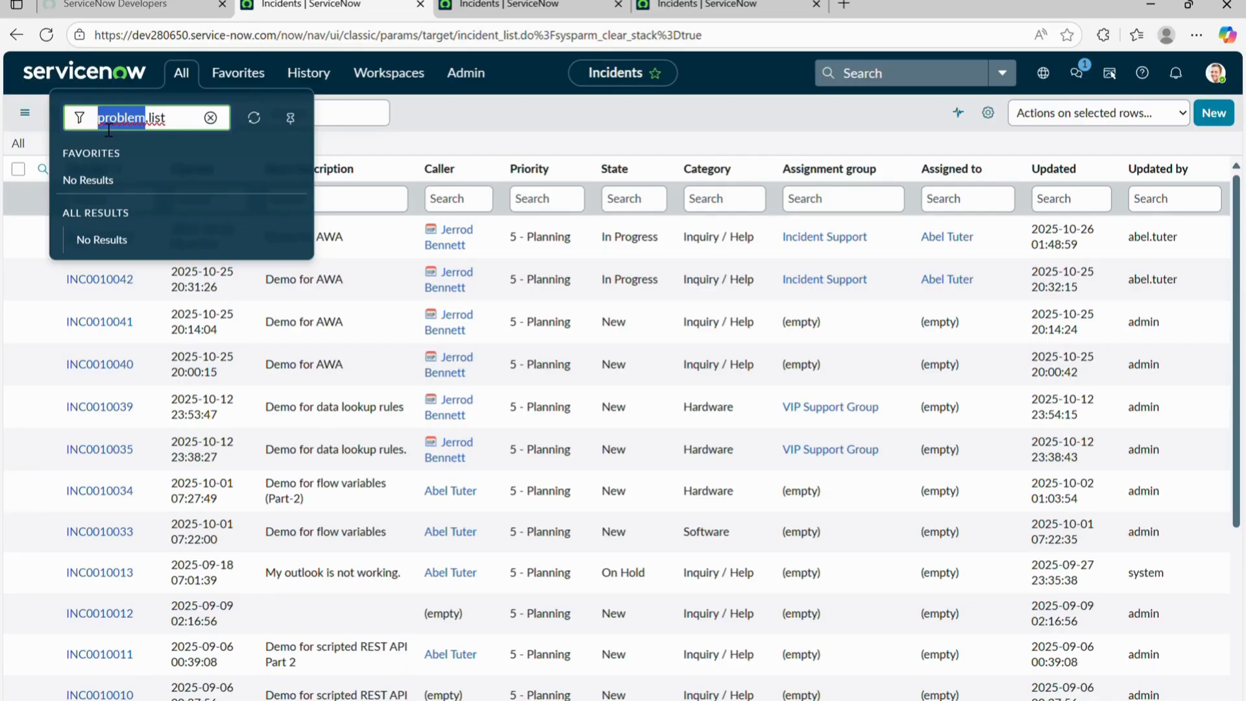
pyautogui.moveTo(146, 127); pyautogui.dragTo(111, 129)
pyautogui.click(177, 129)
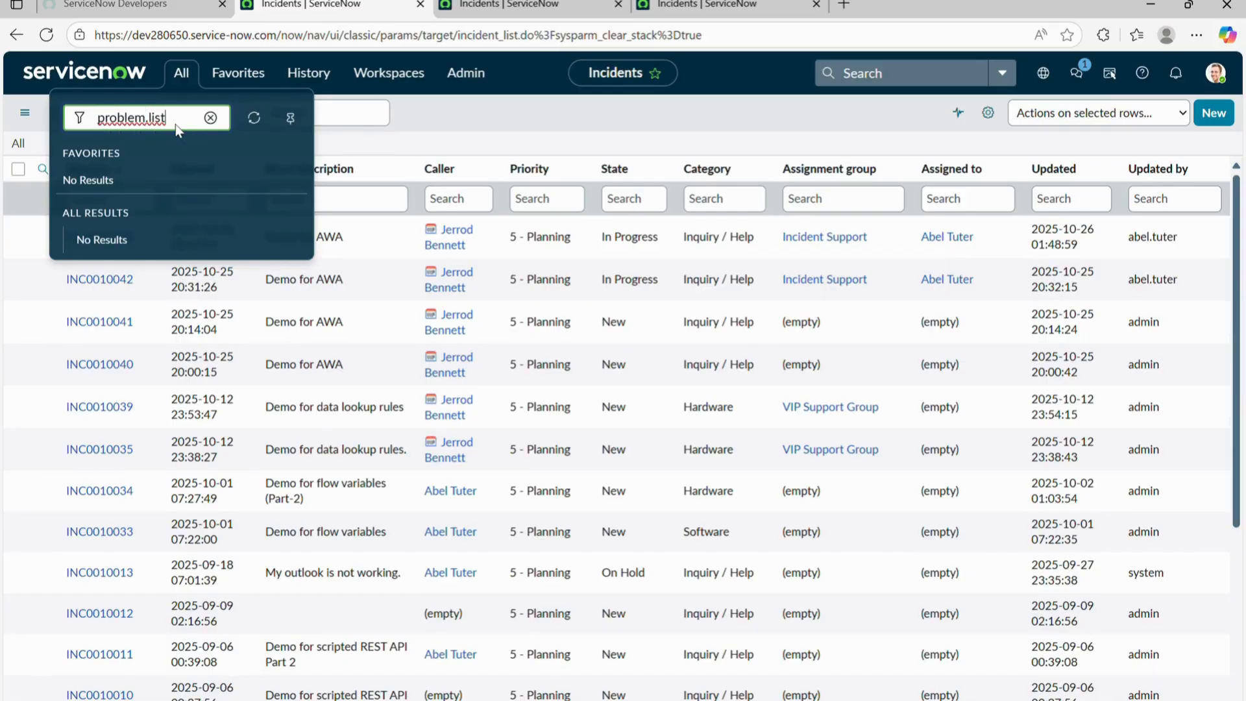
pyautogui.press('Return')
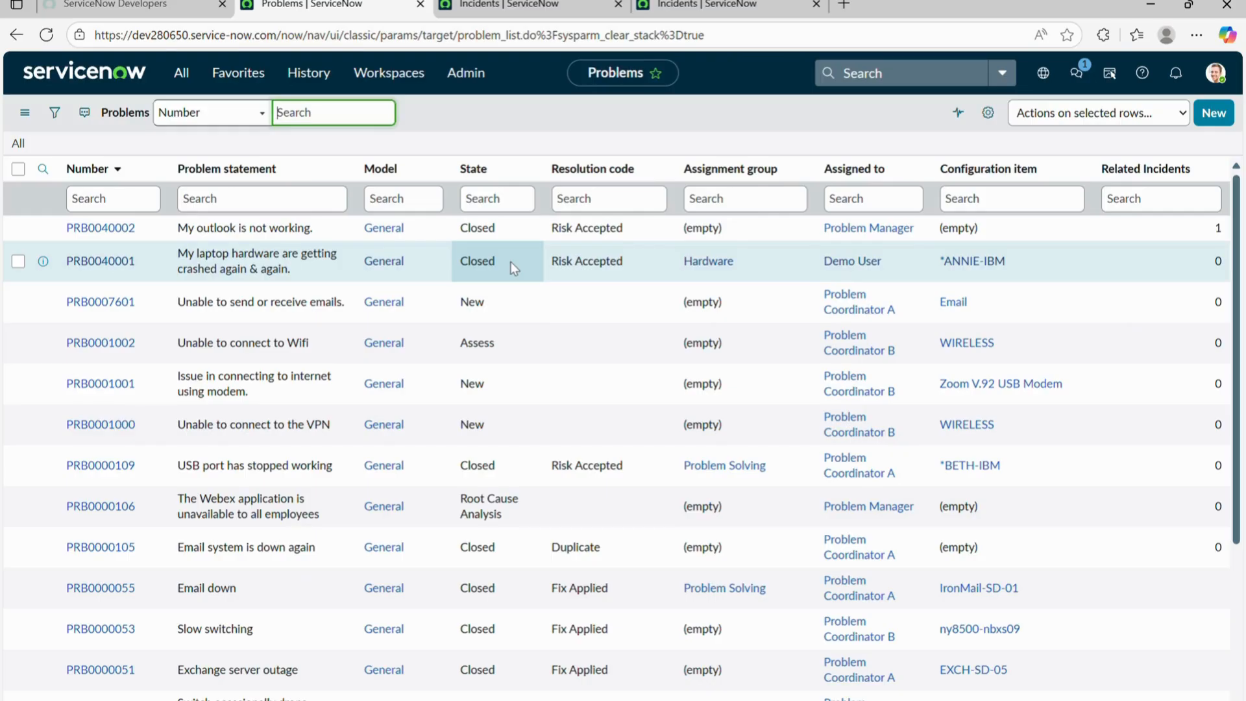
# Replace the problem list with the incident list in the same browser tab using incident.list
pyautogui.click(185, 81)
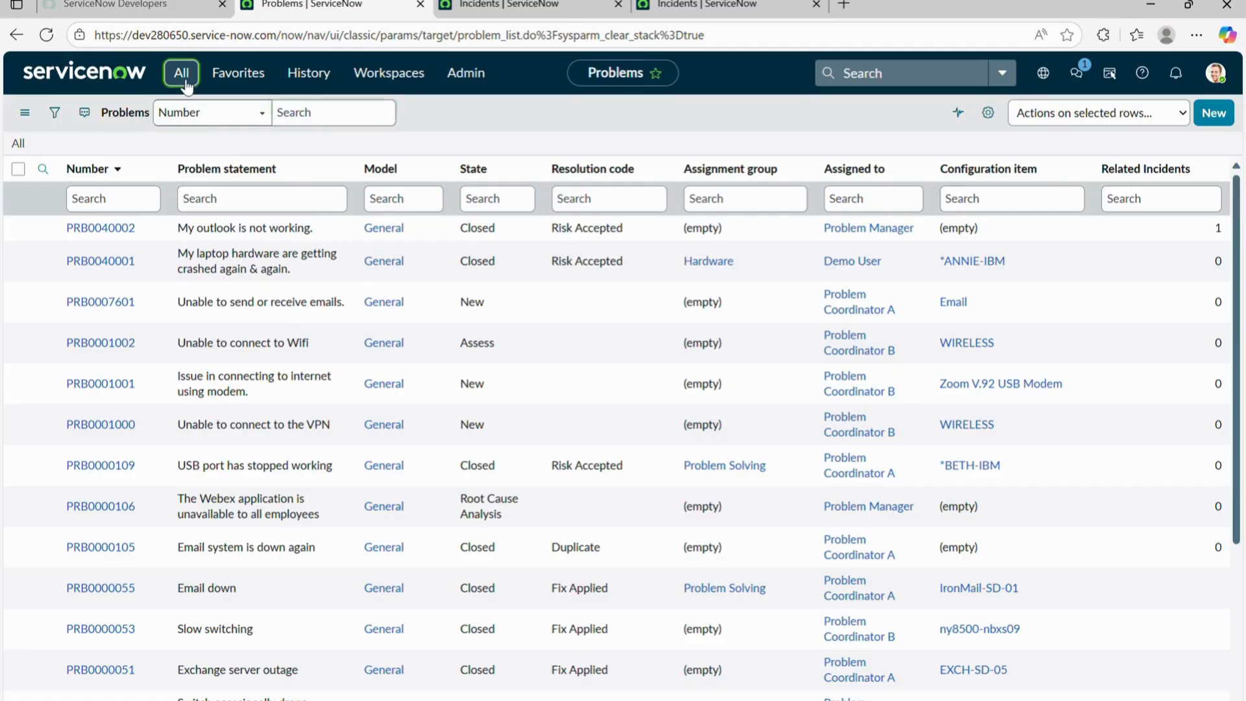
pyautogui.write('incident')
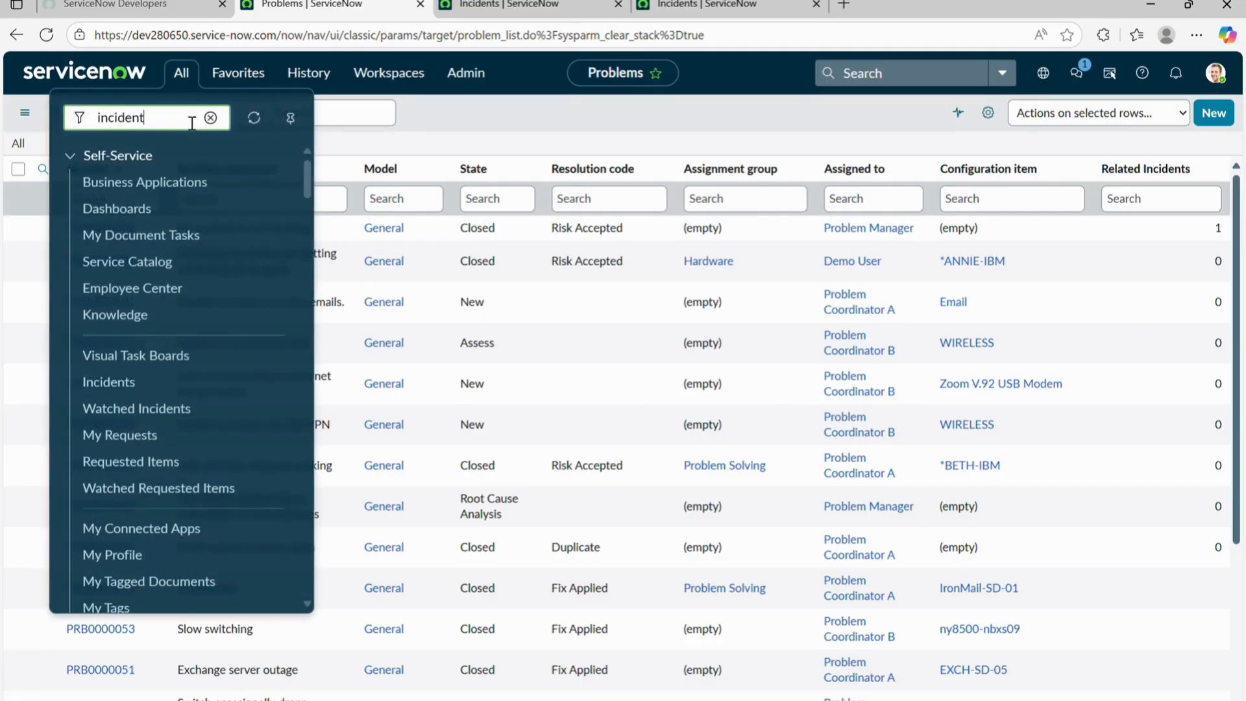
pyautogui.write('.list')
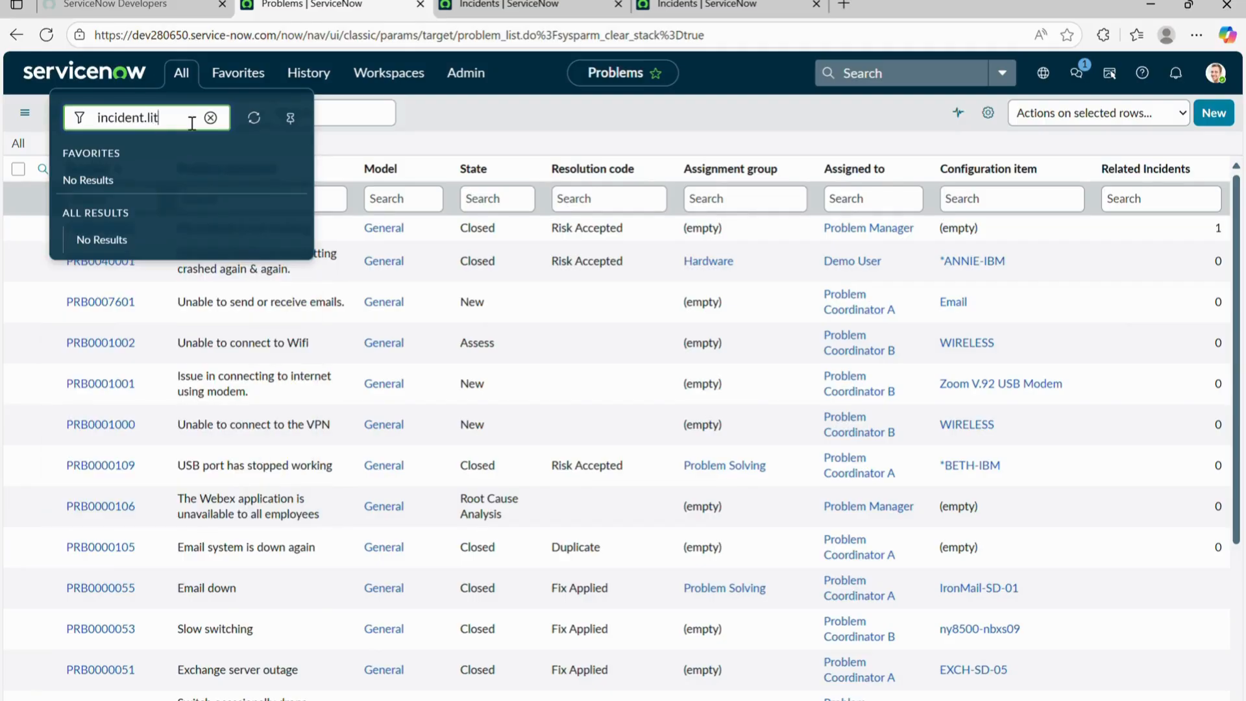
pyautogui.press('Return')
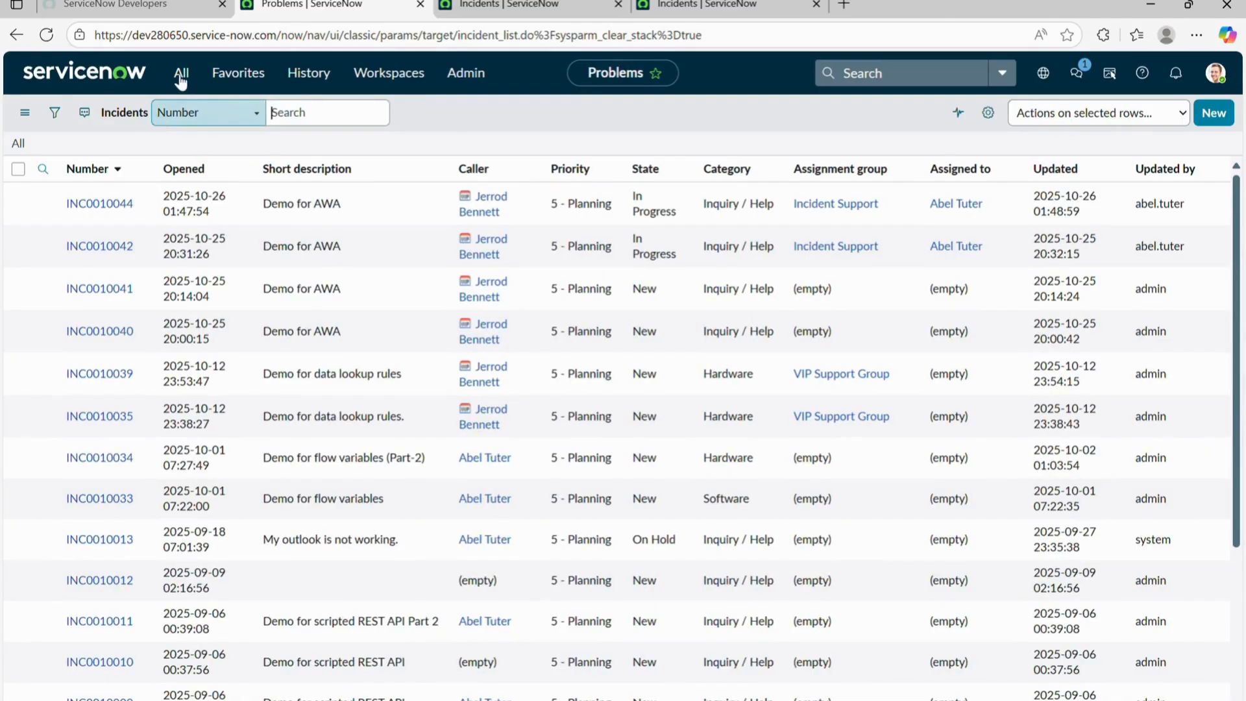
# Open another copy of the incident list in its own browser tab using incident.LIST
pyautogui.click(181, 75)
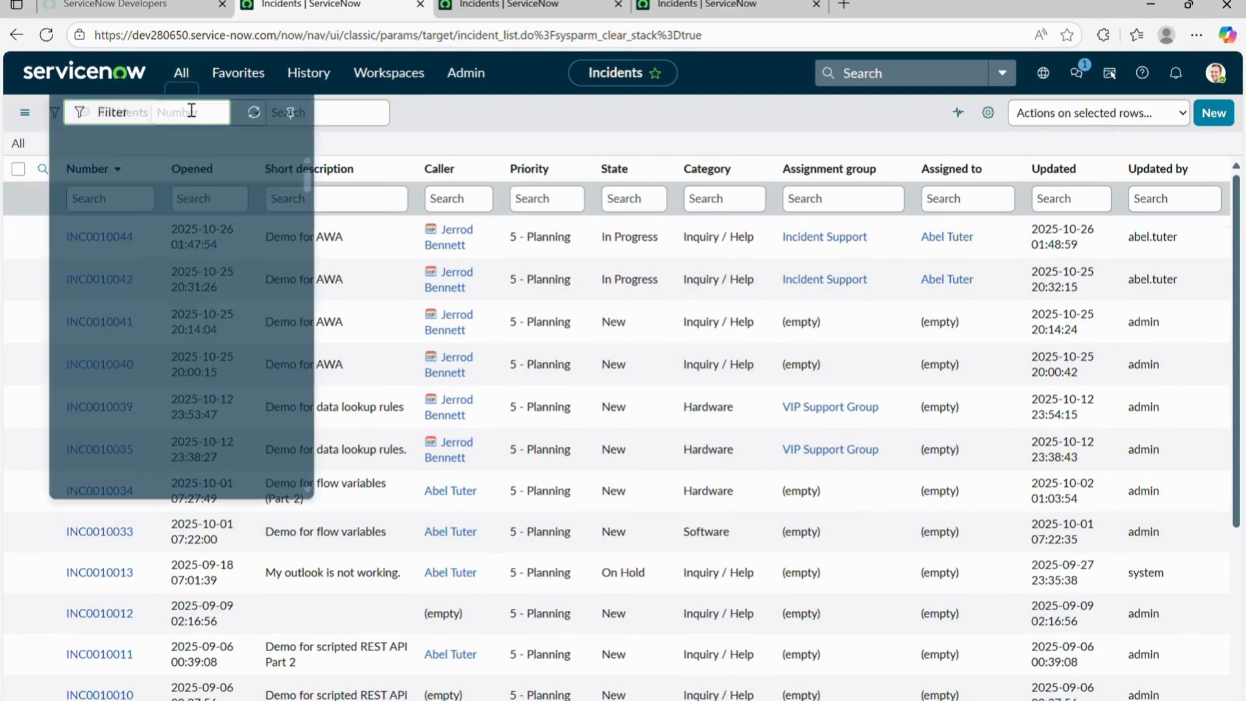
pyautogui.write('incident.LIST')
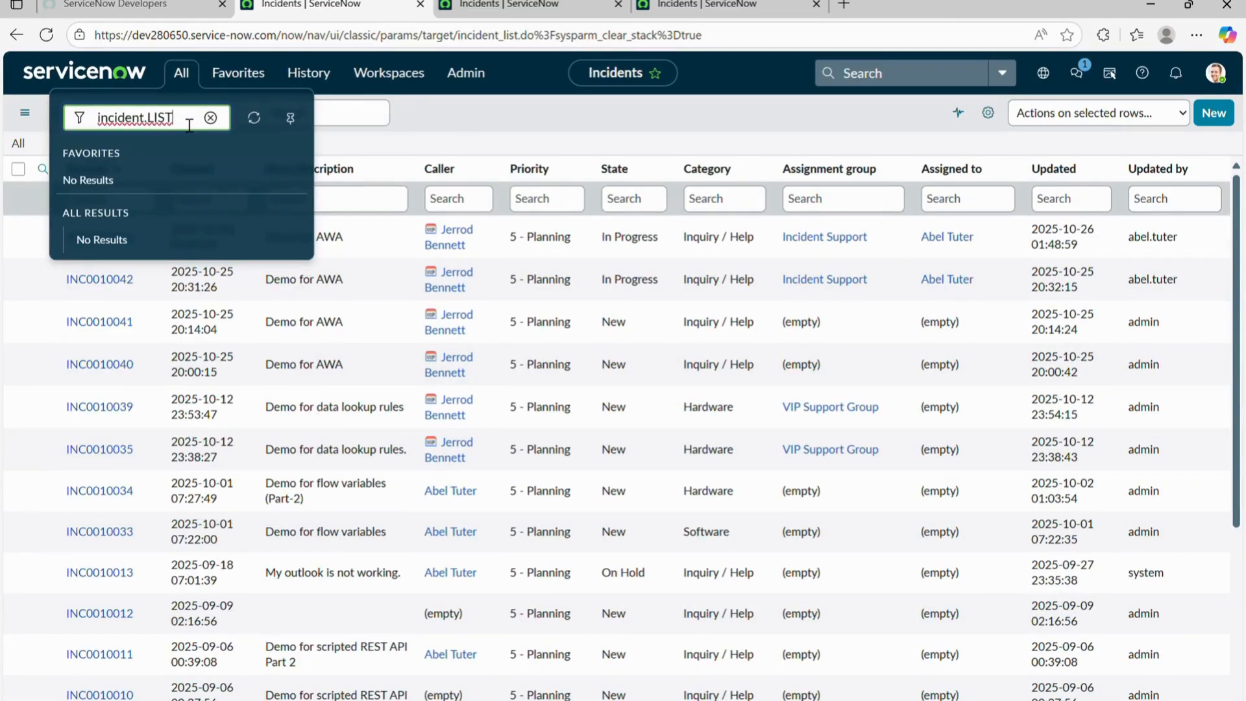
pyautogui.press('Return')
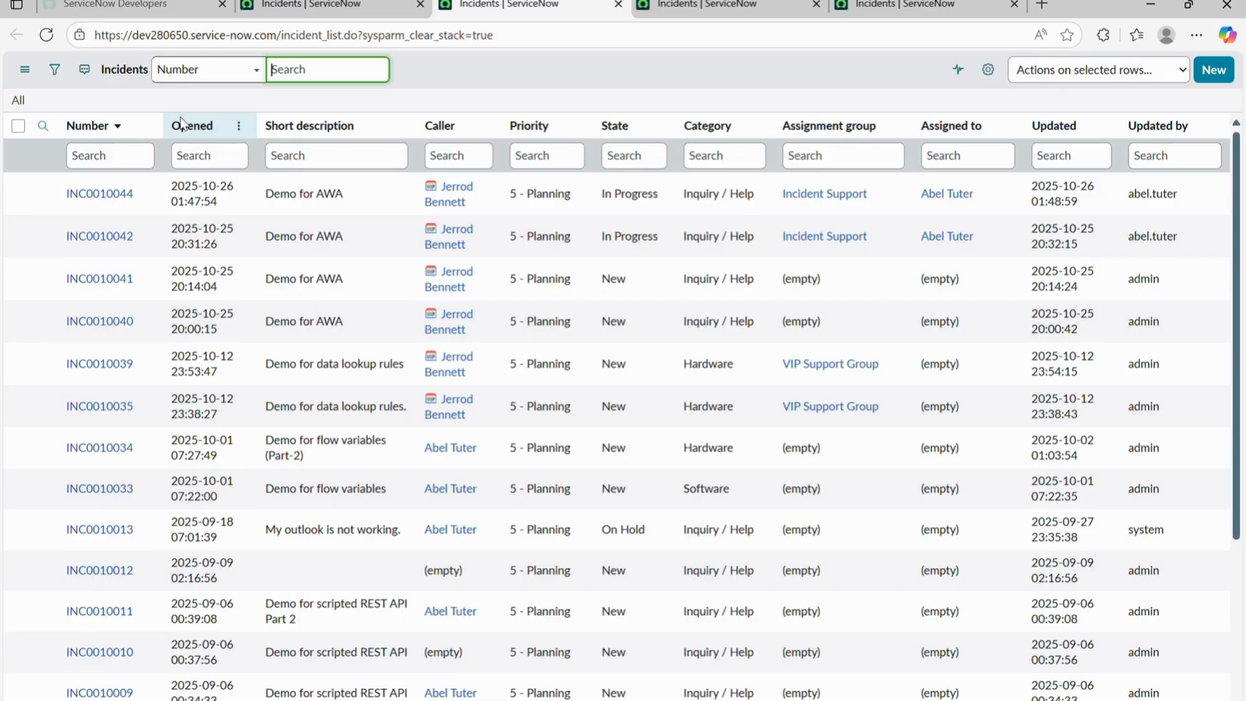
pyautogui.scroll(-4, 704, 544)
pyautogui.scroll(5, 705, 550)
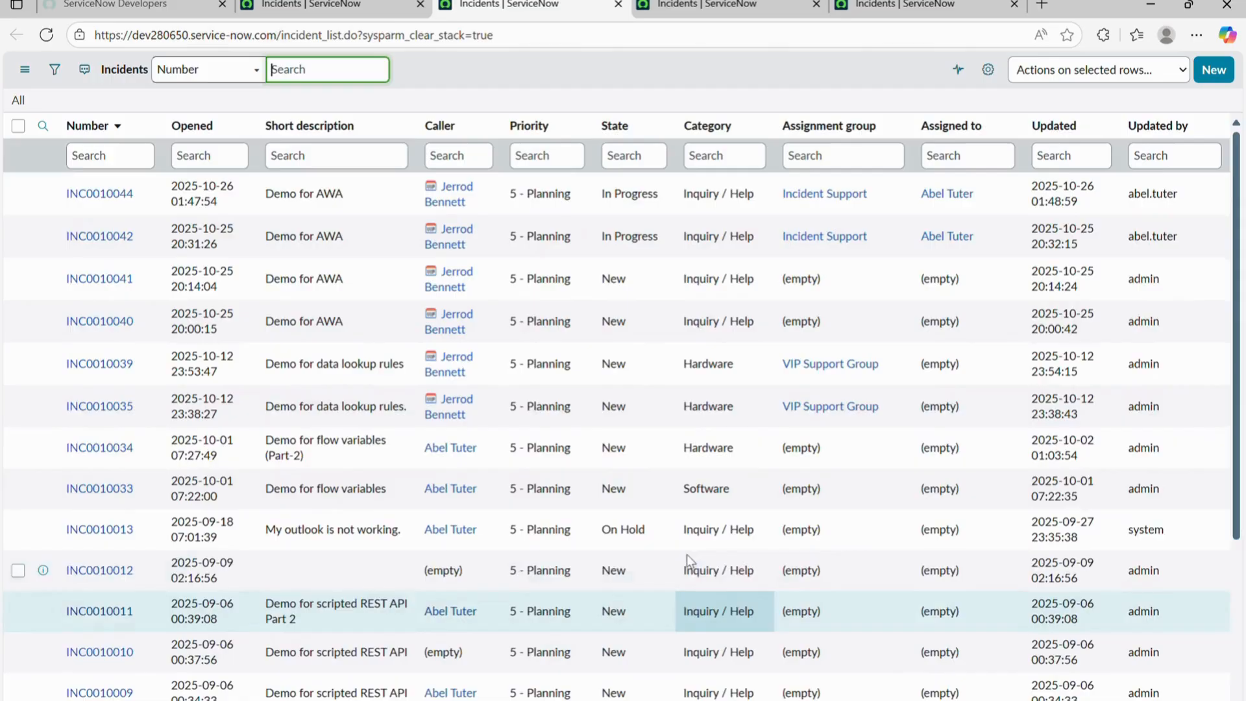
pyautogui.scroll(-2, 425, 427)
pyautogui.scroll(3, 426, 426)
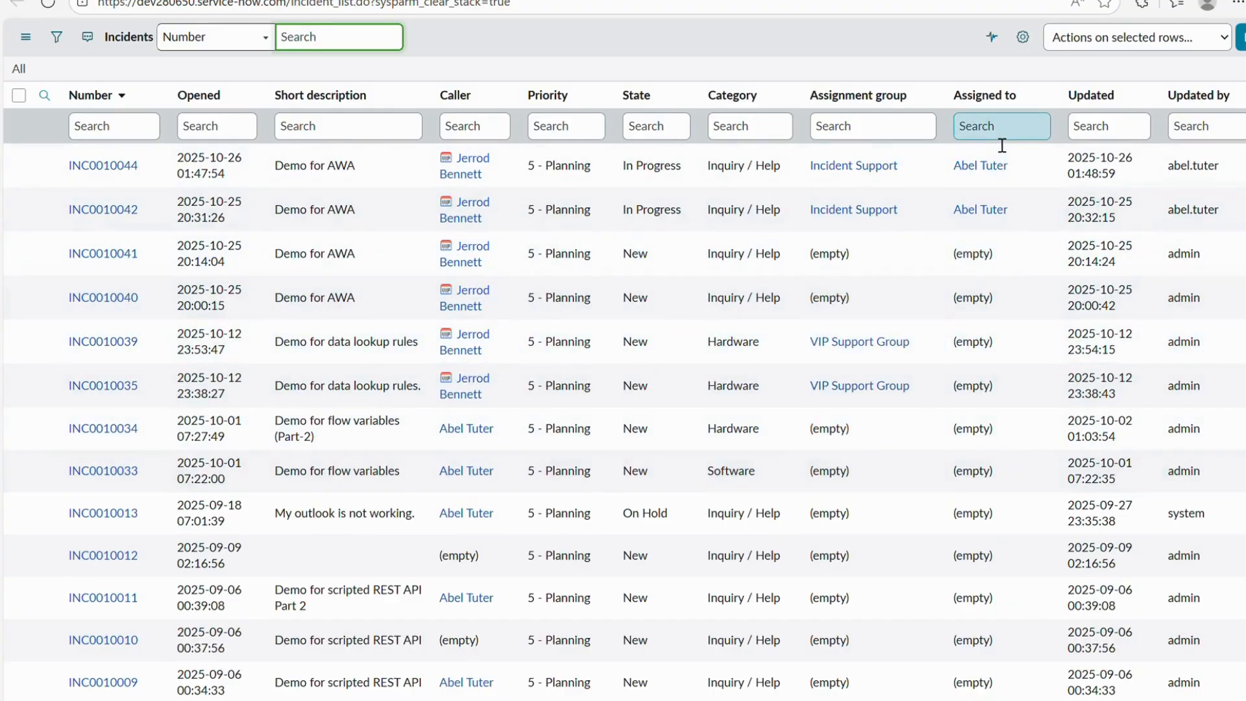
# Open the incident list's column personalization and remove Opened from the selected columns
pyautogui.click(1029, 43)
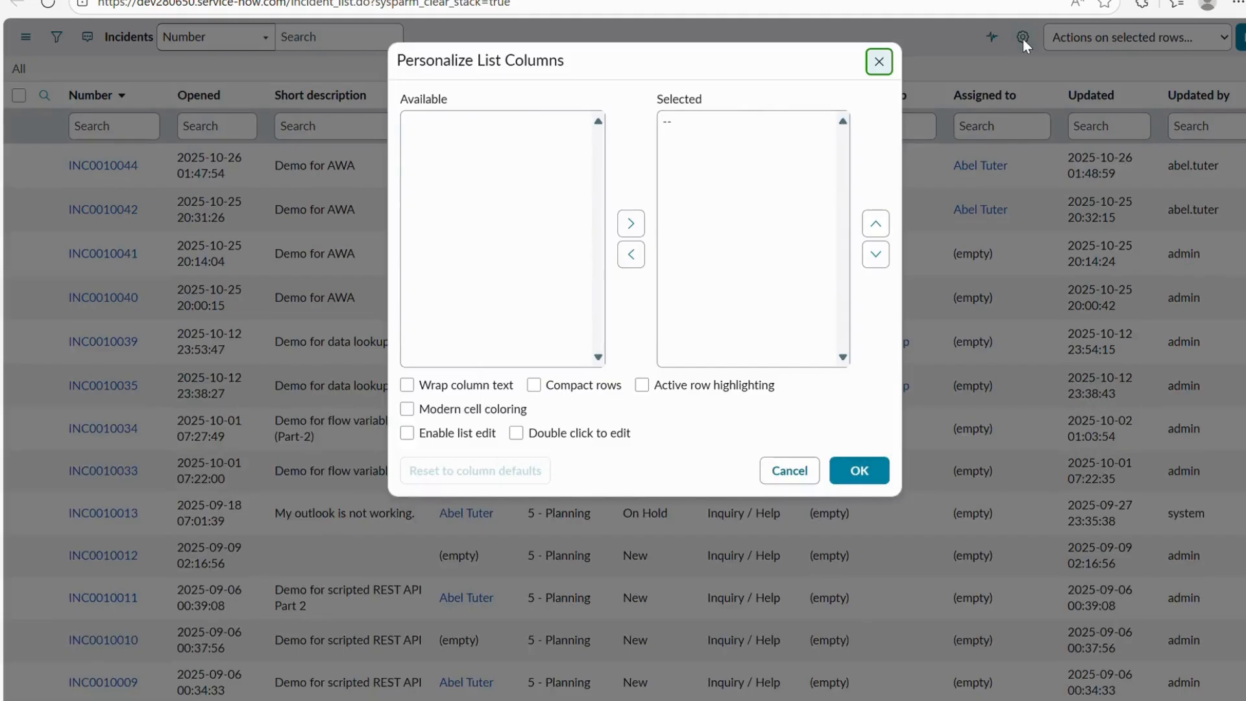
pyautogui.click(405, 65)
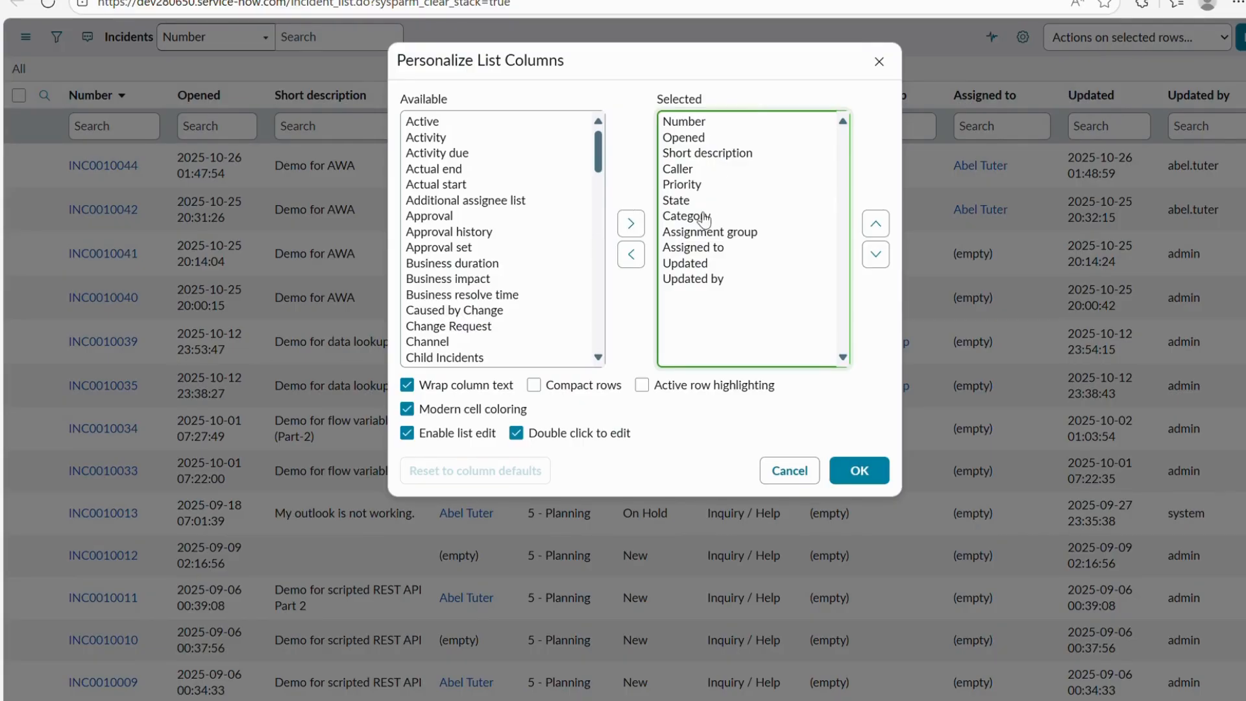
pyautogui.click(692, 124)
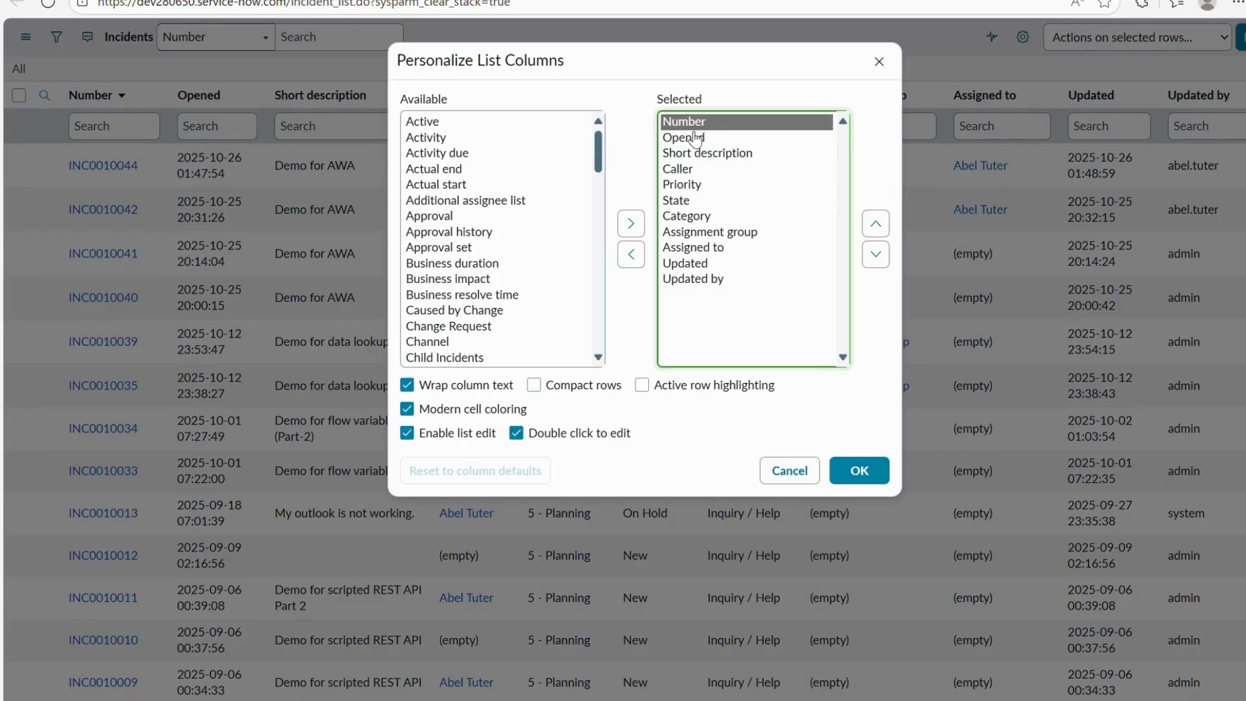
pyautogui.click(693, 137)
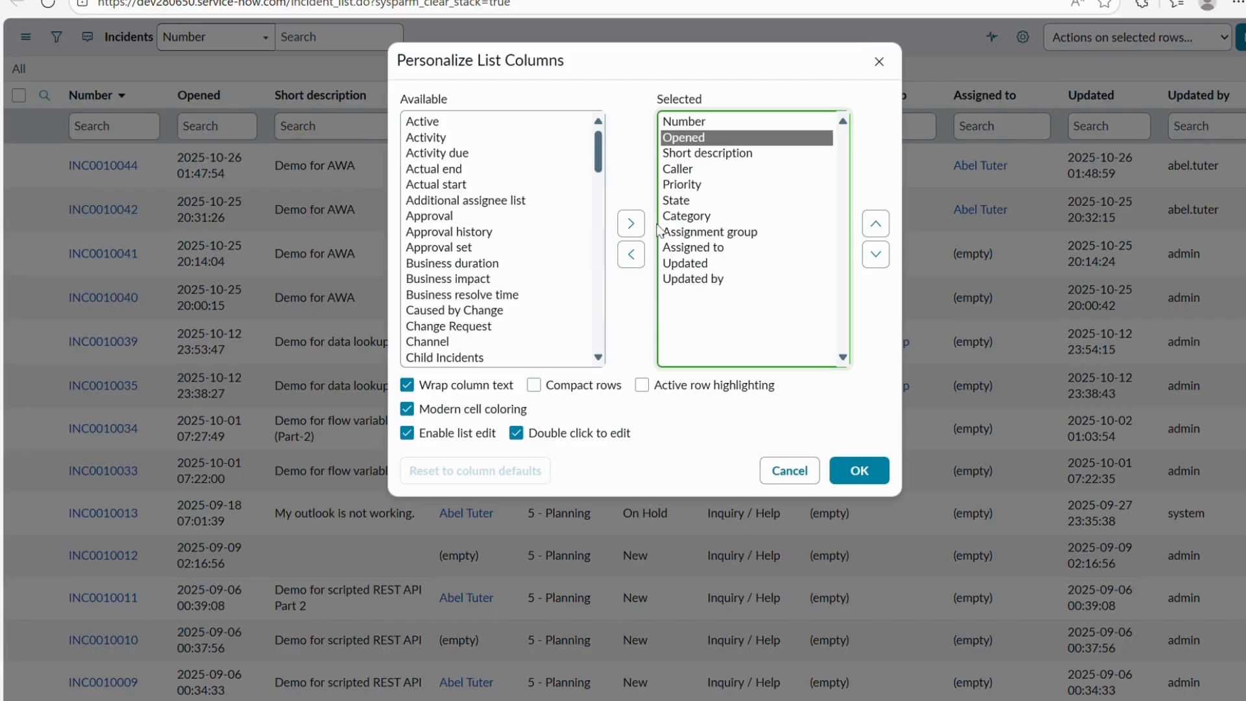
pyautogui.doubleClick(696, 138)
# Remove Priority, State, Category, Assignment group, Assigned to, Updated and Updated by from the selected columns and apply the column change
pyautogui.click(700, 154)
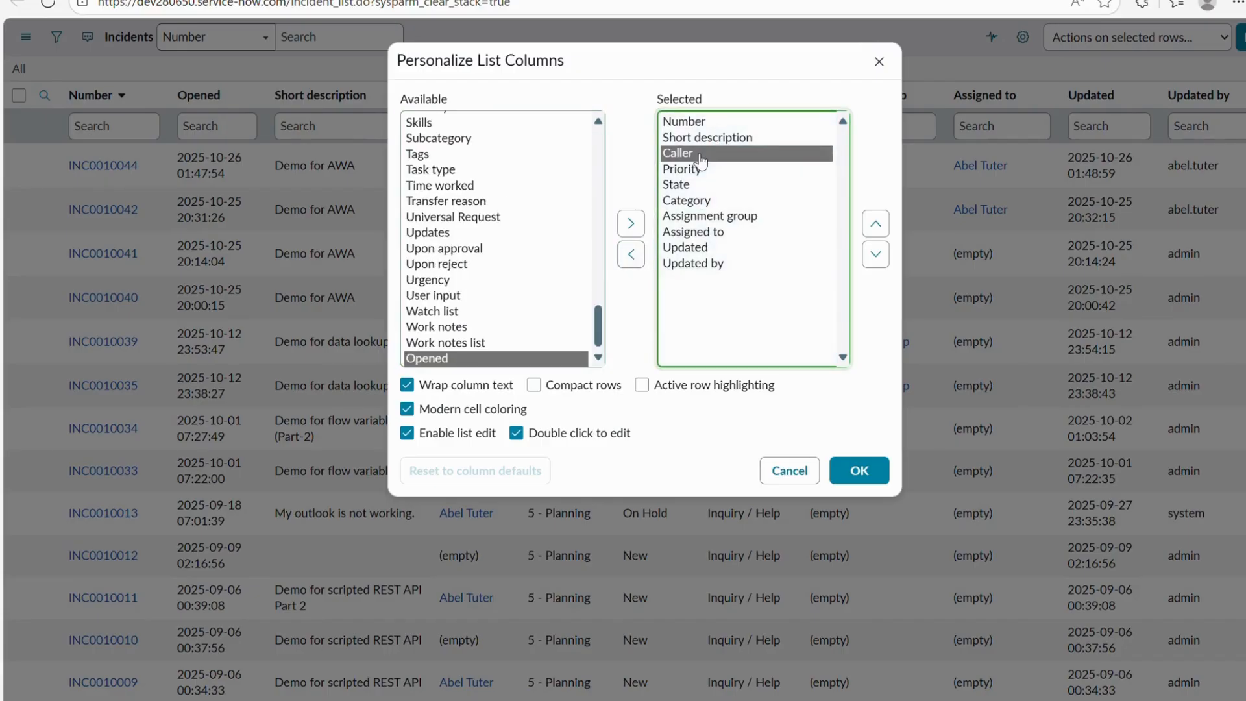
pyautogui.click(692, 170)
pyautogui.hotkey('shift', 'Down')
pyautogui.hotkey('shift', 'Down')
pyautogui.hotkey('shift', 'Down')
pyautogui.hotkey('shift', 'Down')
pyautogui.hotkey('shift', 'Down')
pyautogui.click(692, 170)
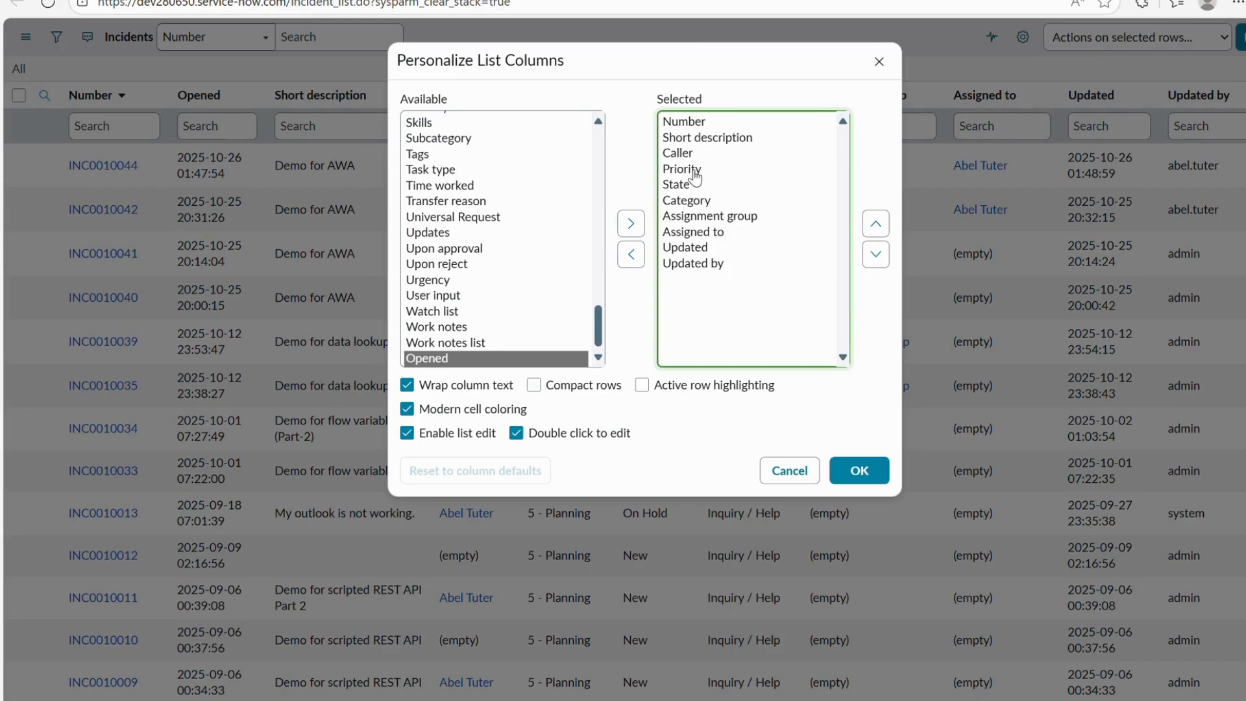
pyautogui.click(695, 170)
pyautogui.hotkey('shift', 'Down')
pyautogui.hotkey('shift', 'Down')
pyautogui.hotkey('shift', 'Down')
pyautogui.hotkey('shift', 'Down')
pyautogui.hotkey('shift', 'Down')
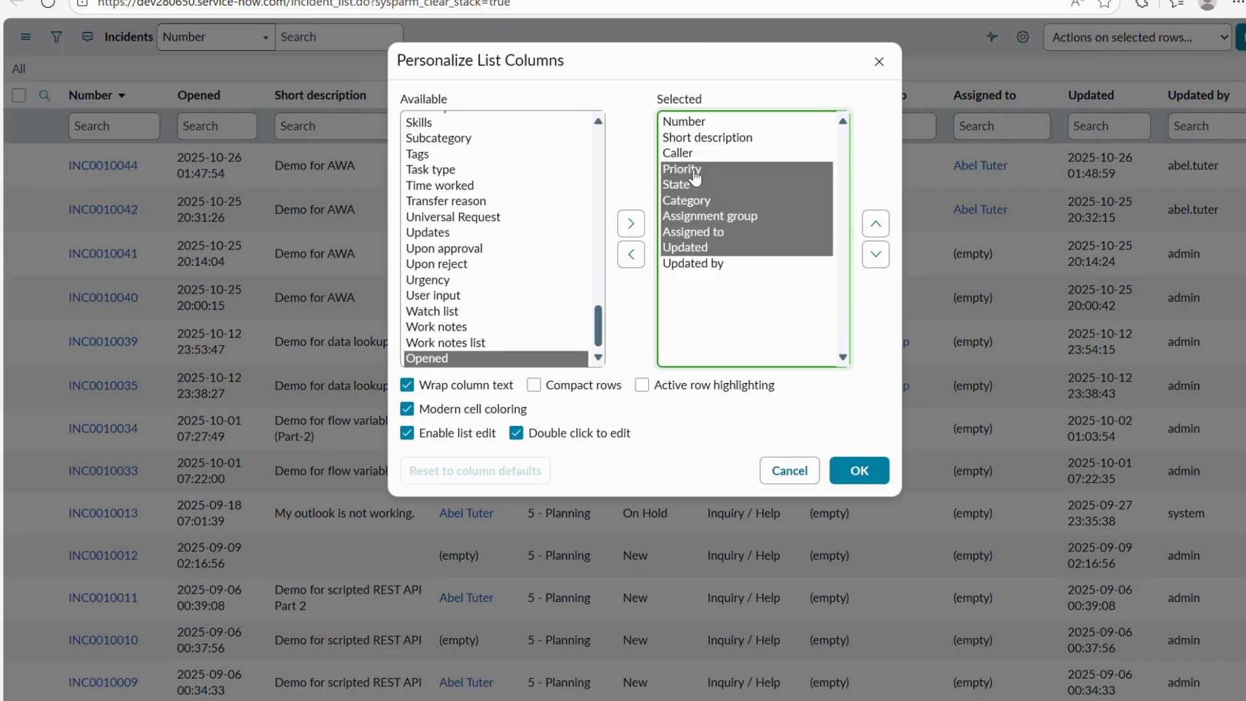
pyautogui.click(630, 253)
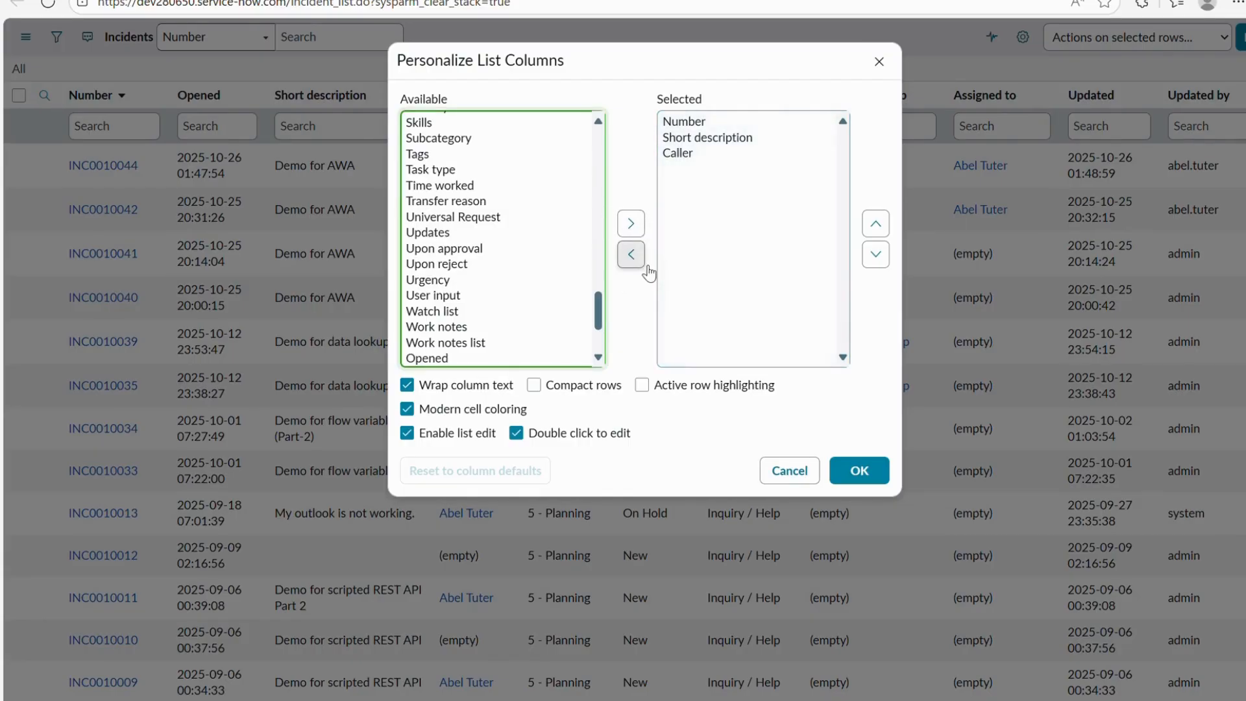
pyautogui.click(862, 471)
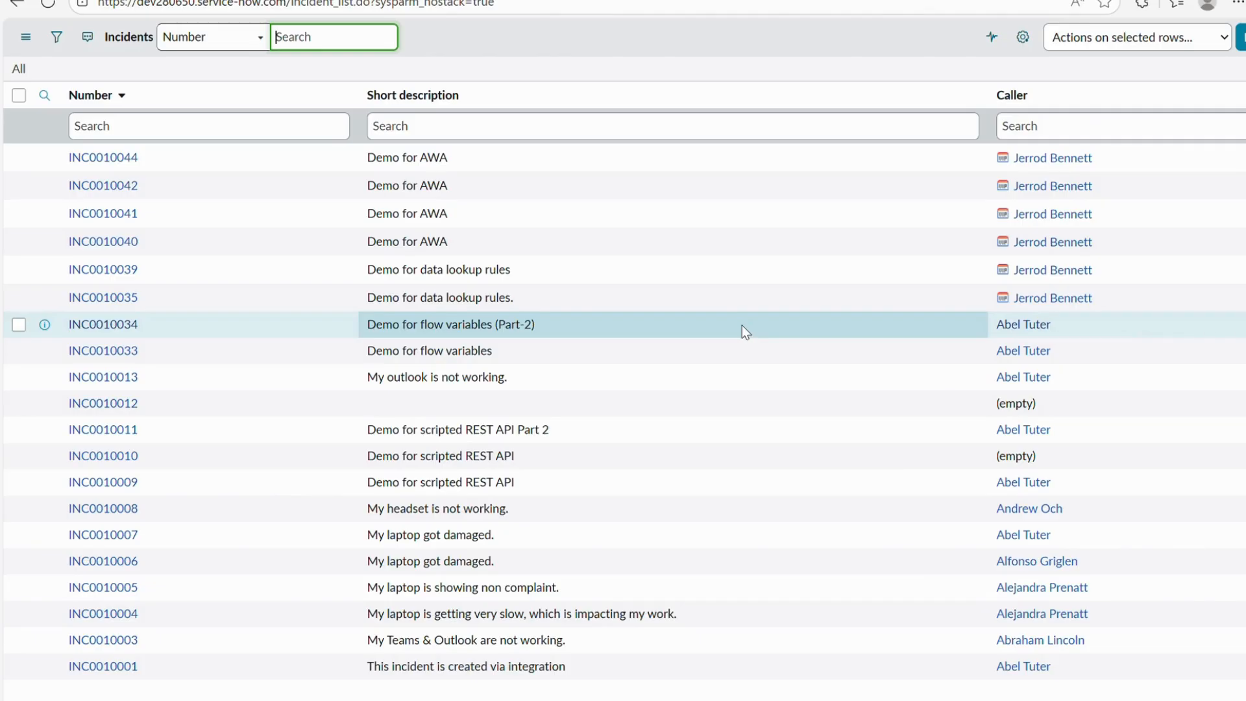
# Reset the personalized incident list to its column defaults
pyautogui.click(1022, 37)
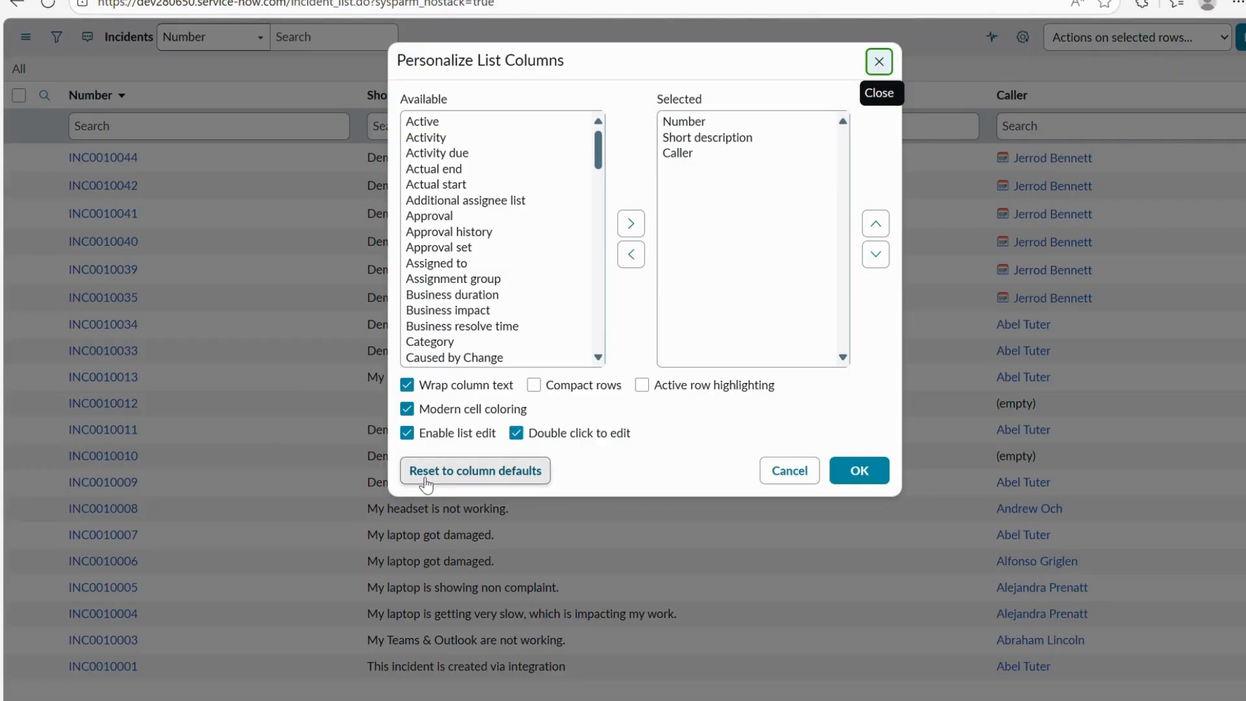
pyautogui.click(474, 470)
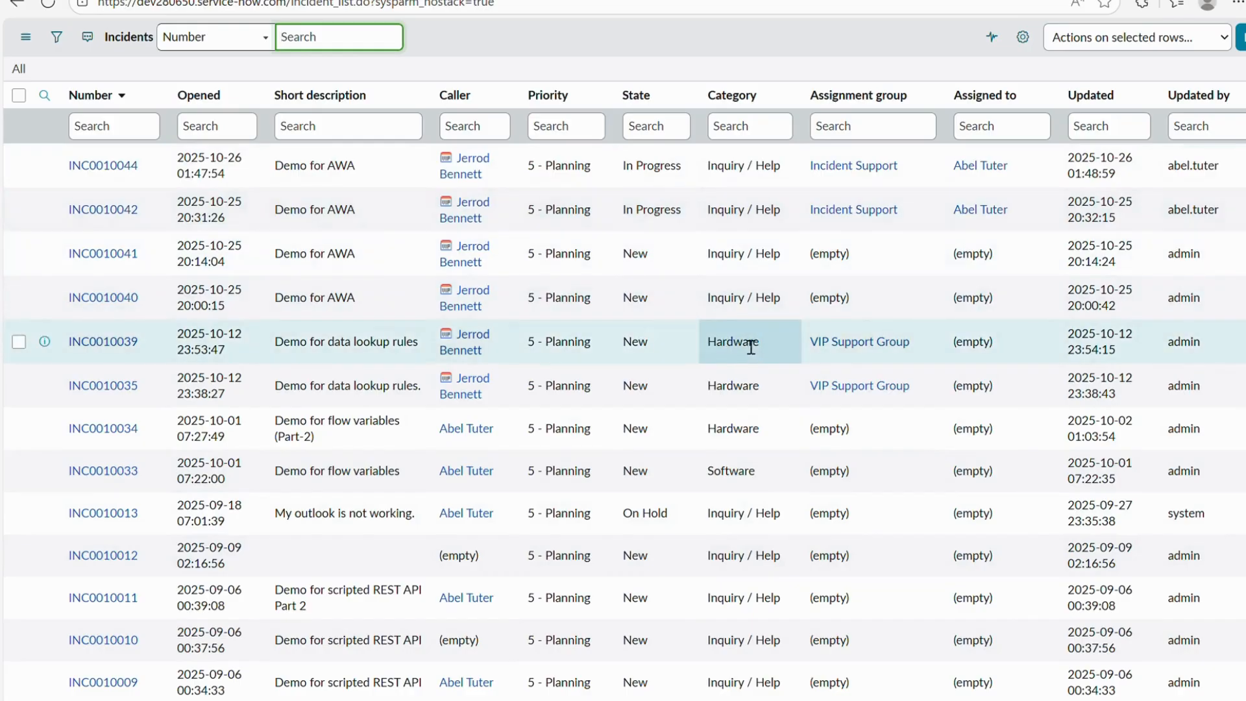
# Personalize the incident list by removing every selected column except Number, and apply the change
pyautogui.click(1022, 37)
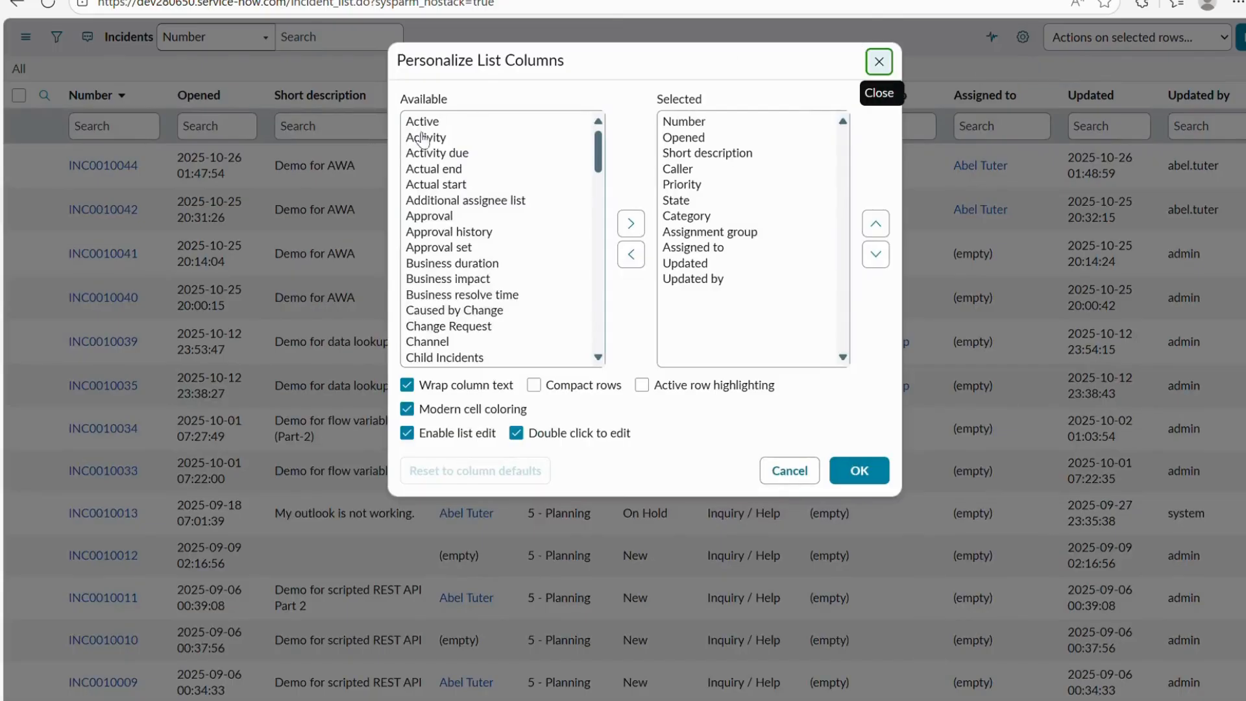
pyautogui.click(686, 123)
pyautogui.hotkey('shift', 'Down')
pyautogui.hotkey('shift', 'Down')
pyautogui.hotkey('shift', 'Down')
pyautogui.hotkey('shift', 'Down')
pyautogui.hotkey('shift', 'Down')
pyautogui.hotkey('shift', 'Down')
pyautogui.hotkey('shift', 'Down')
pyautogui.hotkey('shift', 'Down')
pyautogui.hotkey('shift', 'Down')
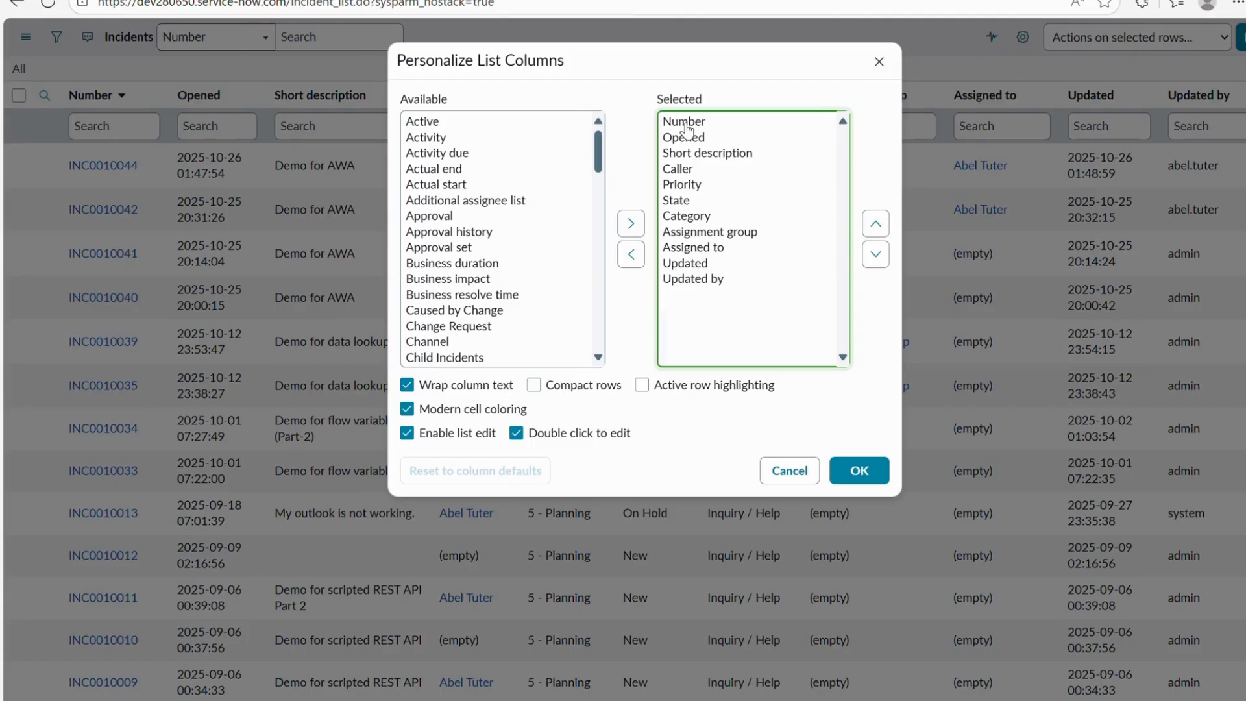
pyautogui.click(687, 128)
pyautogui.hotkey('shift', 'Down')
pyautogui.hotkey('shift', 'Down')
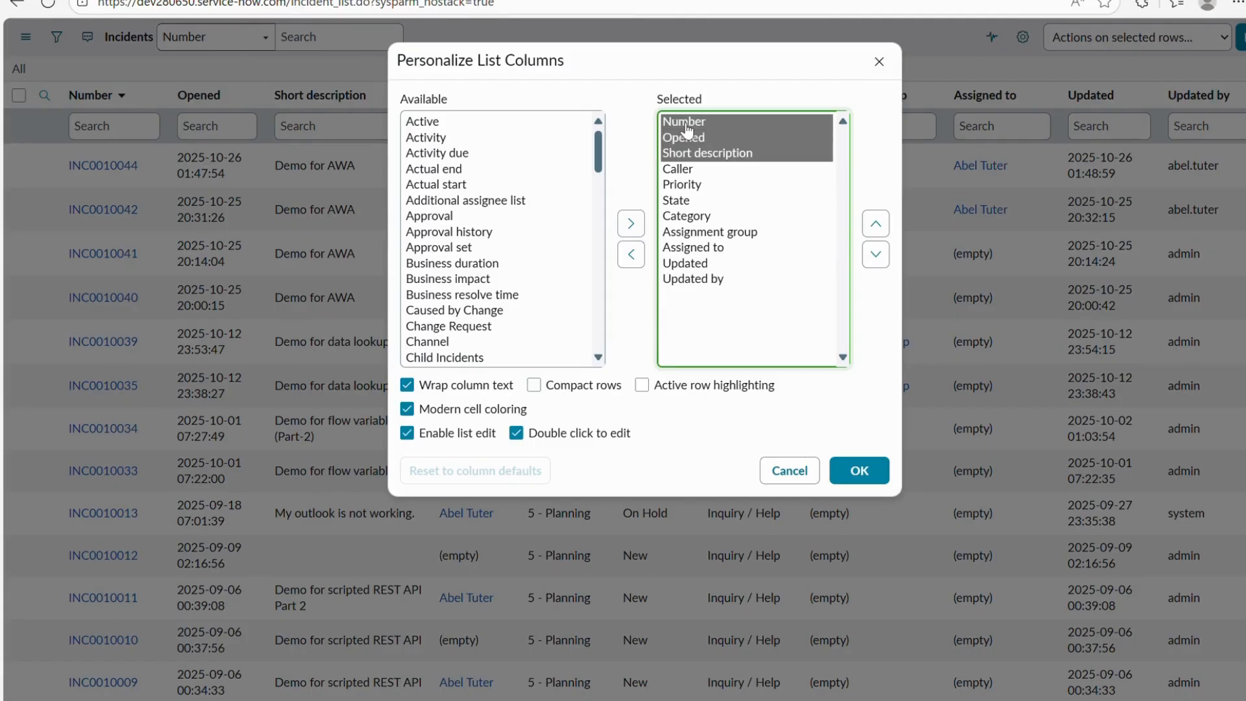
pyautogui.click(694, 139)
pyautogui.hotkey('shift', 'Down')
pyautogui.hotkey('shift', 'Down')
pyautogui.hotkey('shift', 'Down')
pyautogui.hotkey('shift', 'Down')
pyautogui.hotkey('shift', 'Down')
pyautogui.hotkey('shift', 'Down')
pyautogui.hotkey('shift', 'Down')
pyautogui.hotkey('shift', 'Down')
pyautogui.hotkey('shift', 'Down')
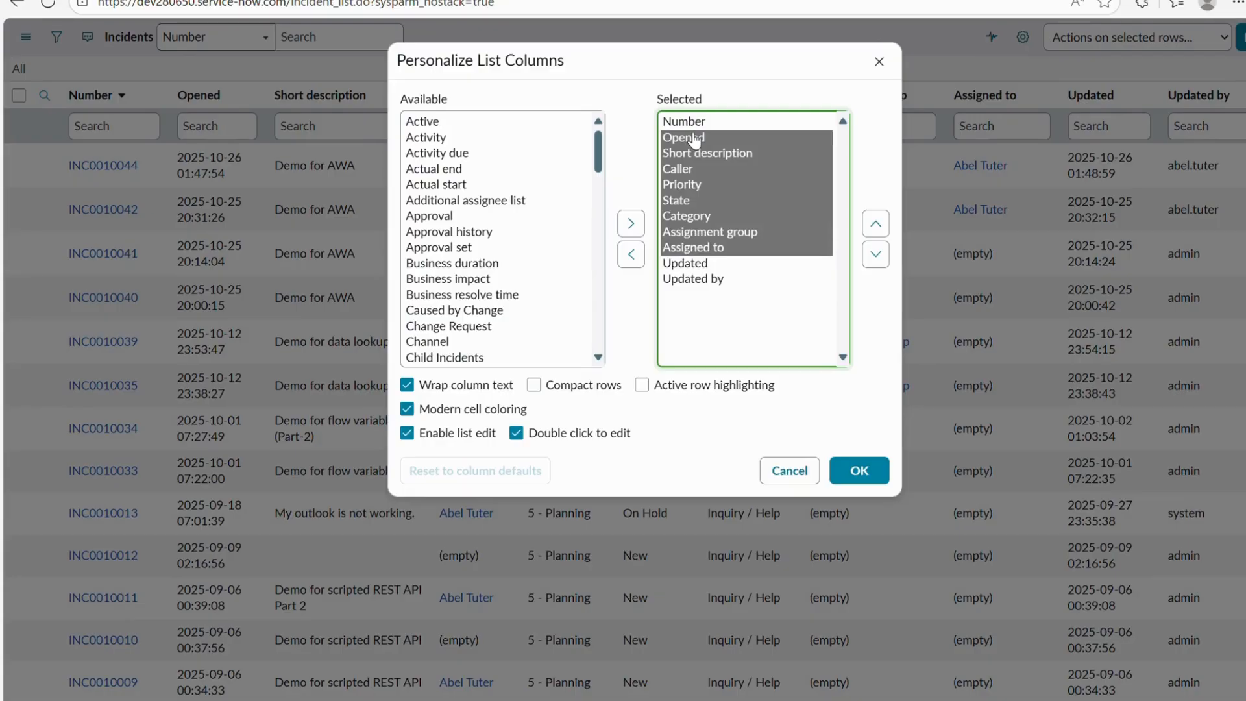
pyautogui.click(630, 253)
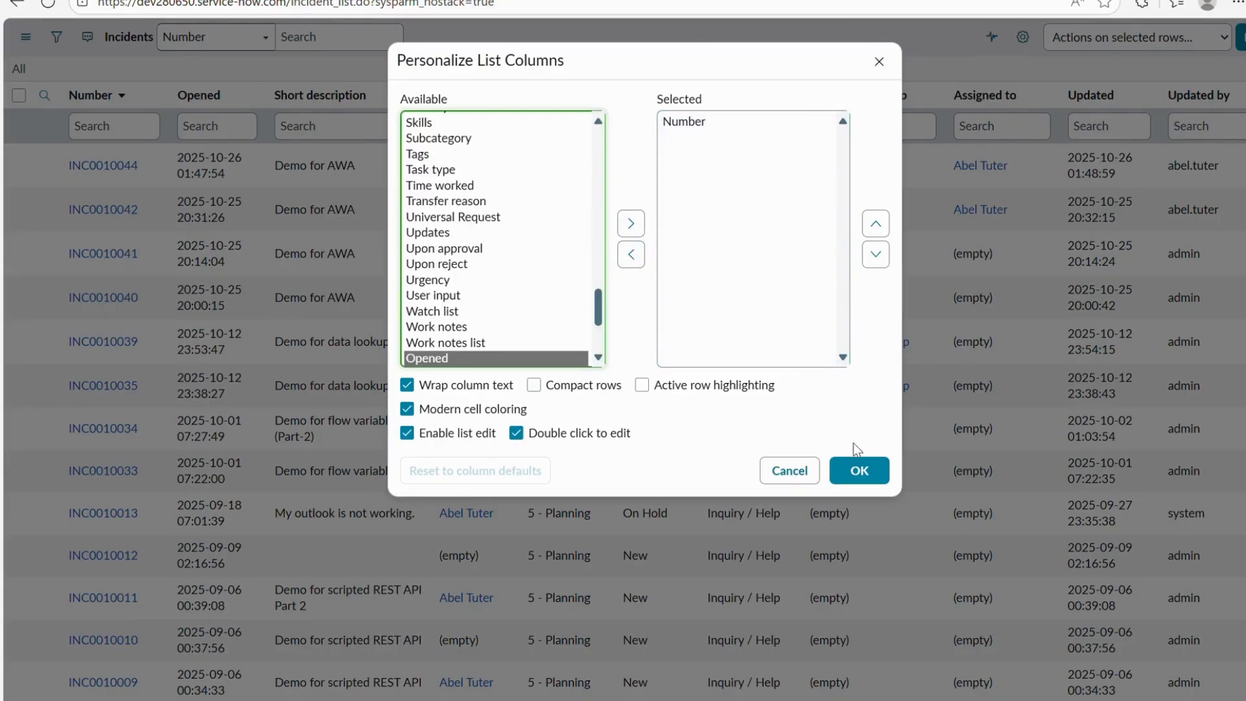
pyautogui.click(855, 468)
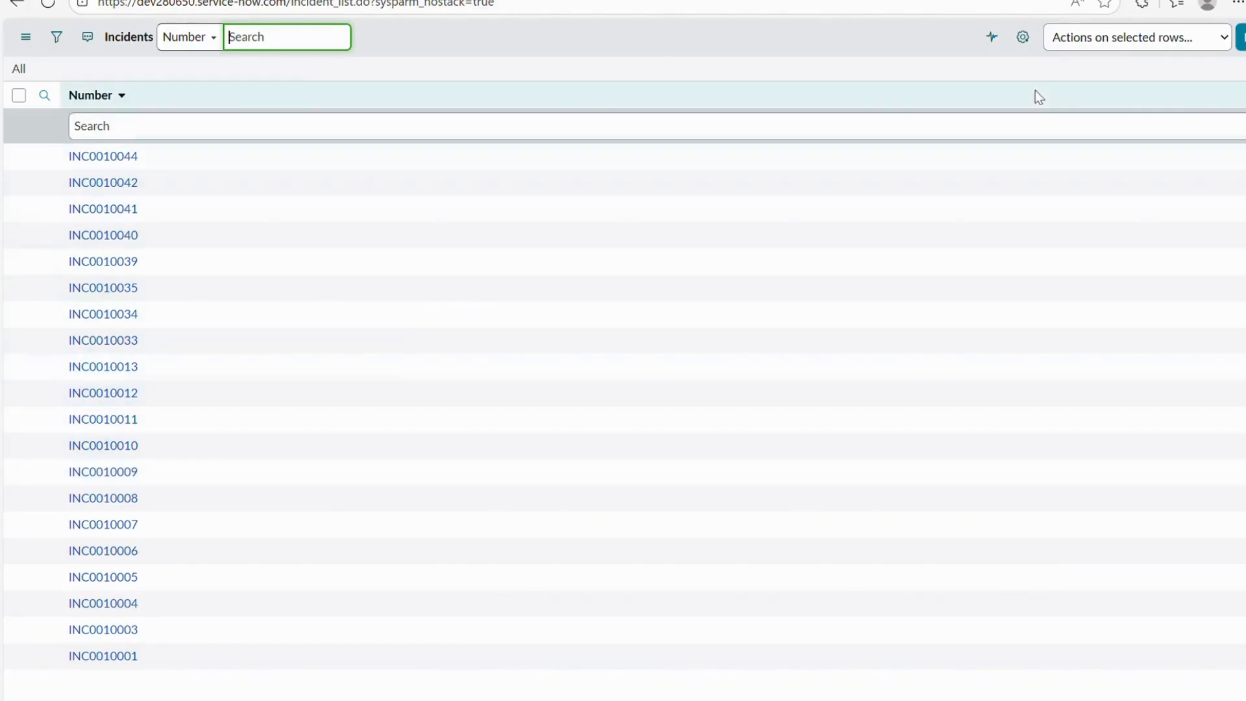
# Restore the default columns of the incident list that is reduced to Number
pyautogui.click(1023, 38)
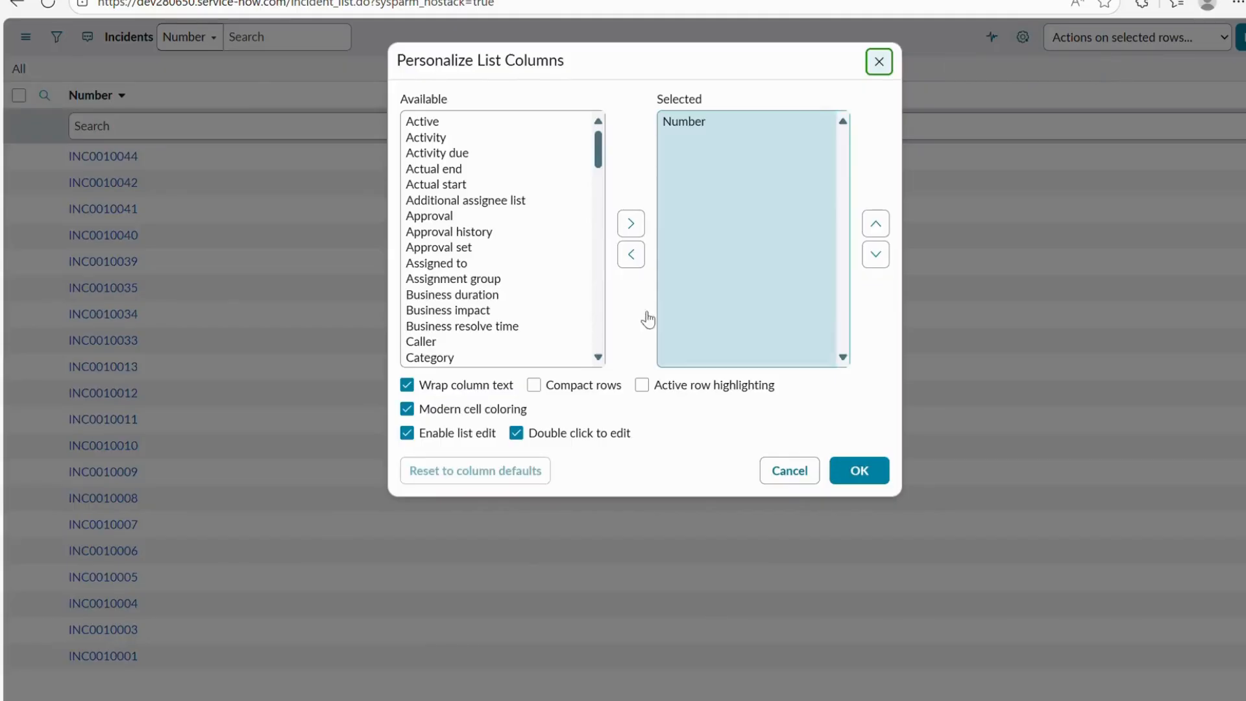
pyautogui.click(453, 475)
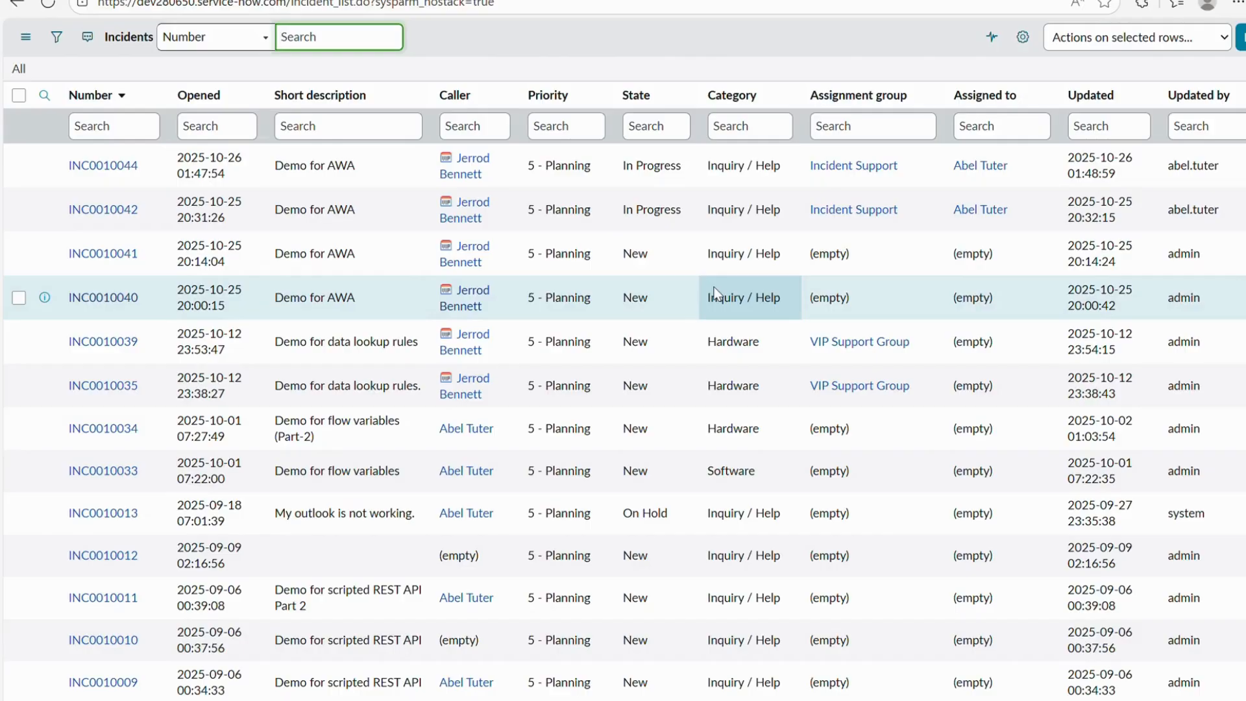
# Review the available and selected columns in the incident list's column personalization, and close it without changes
pyautogui.click(1030, 38)
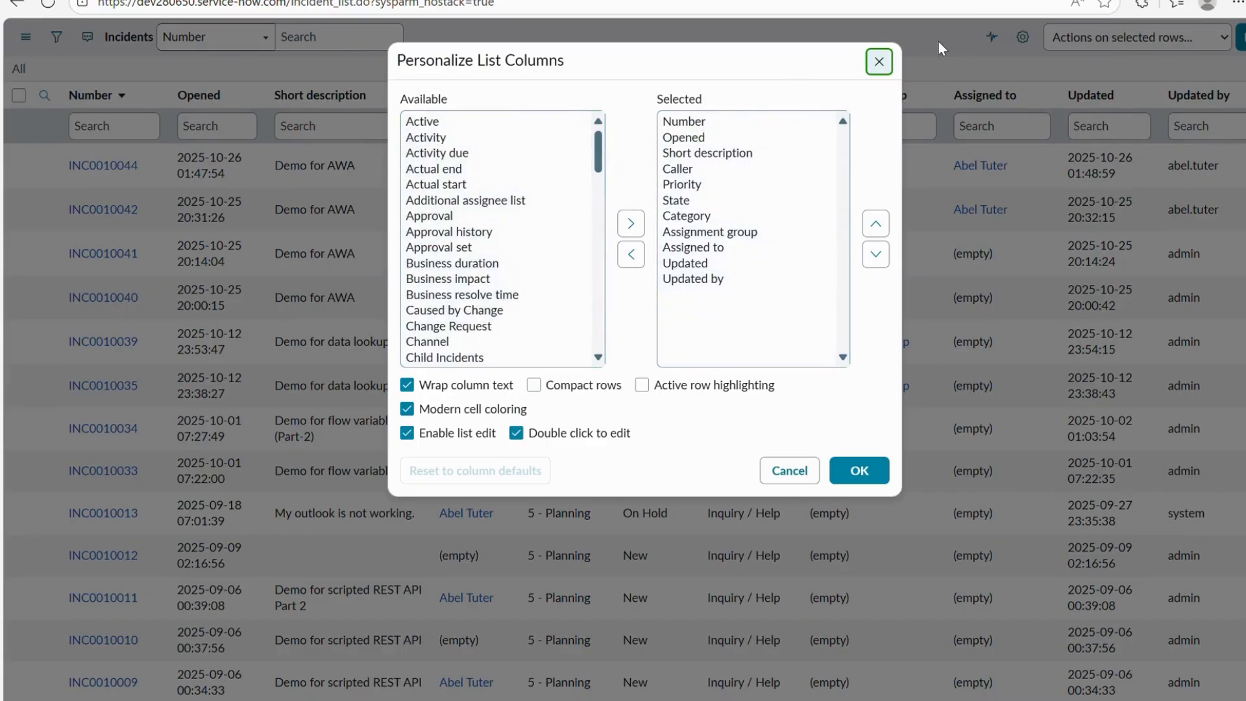
pyautogui.scroll(-5, 543, 223)
pyautogui.scroll(5, 544, 223)
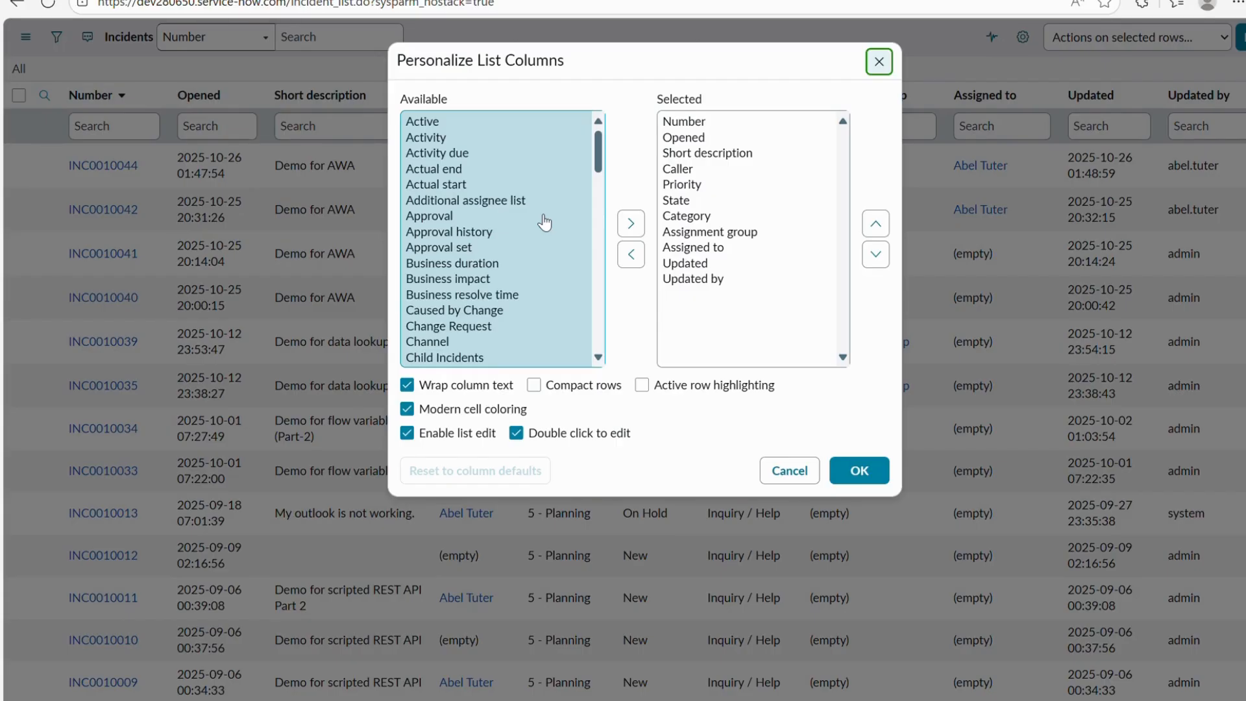
pyautogui.click(878, 61)
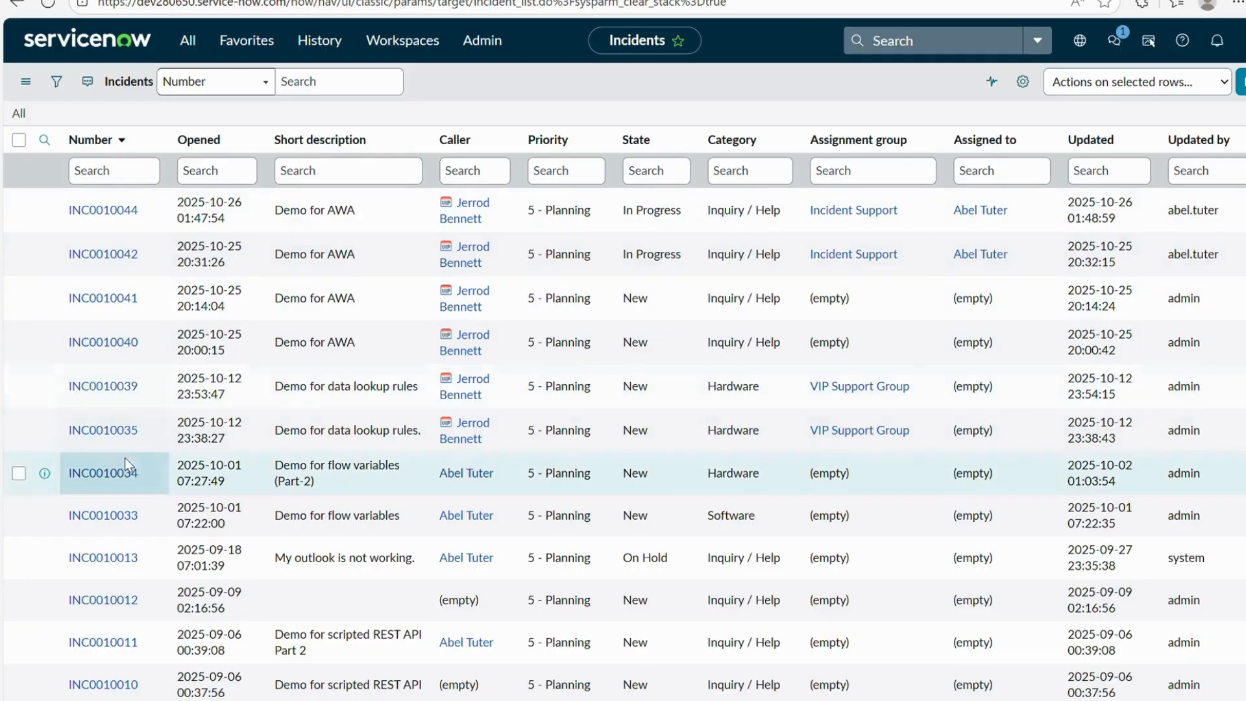
# Open the INC0010042 record from the incident list and examine the incident number in its form header
pyautogui.click(146, 211)
pyautogui.doubleClick(146, 212)
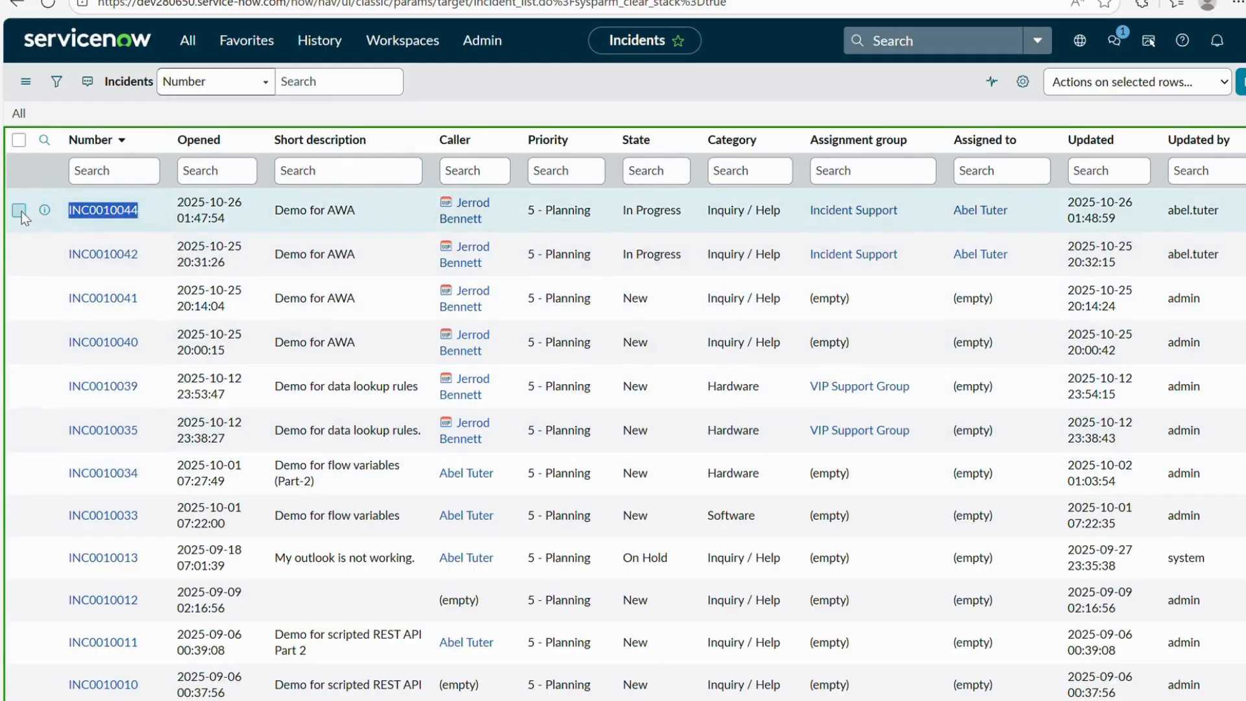
pyautogui.doubleClick(123, 254)
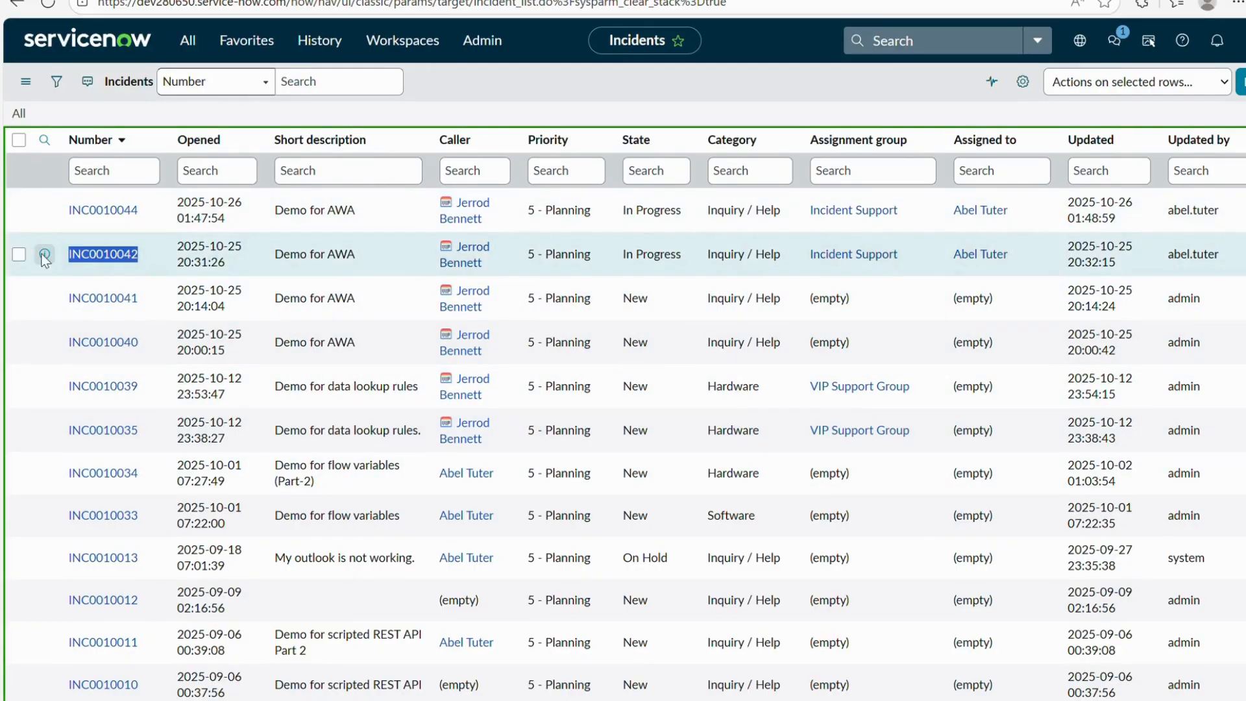
pyautogui.click(112, 257)
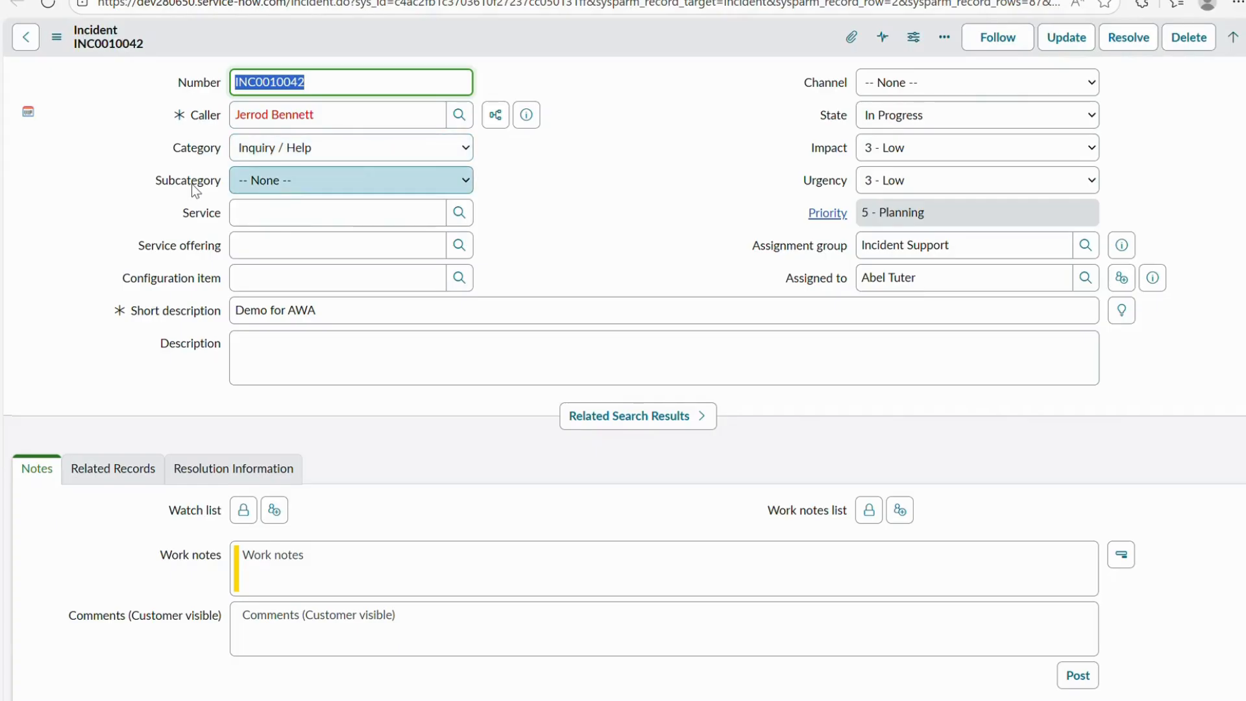
pyautogui.moveTo(71, 49); pyautogui.dragTo(150, 48)
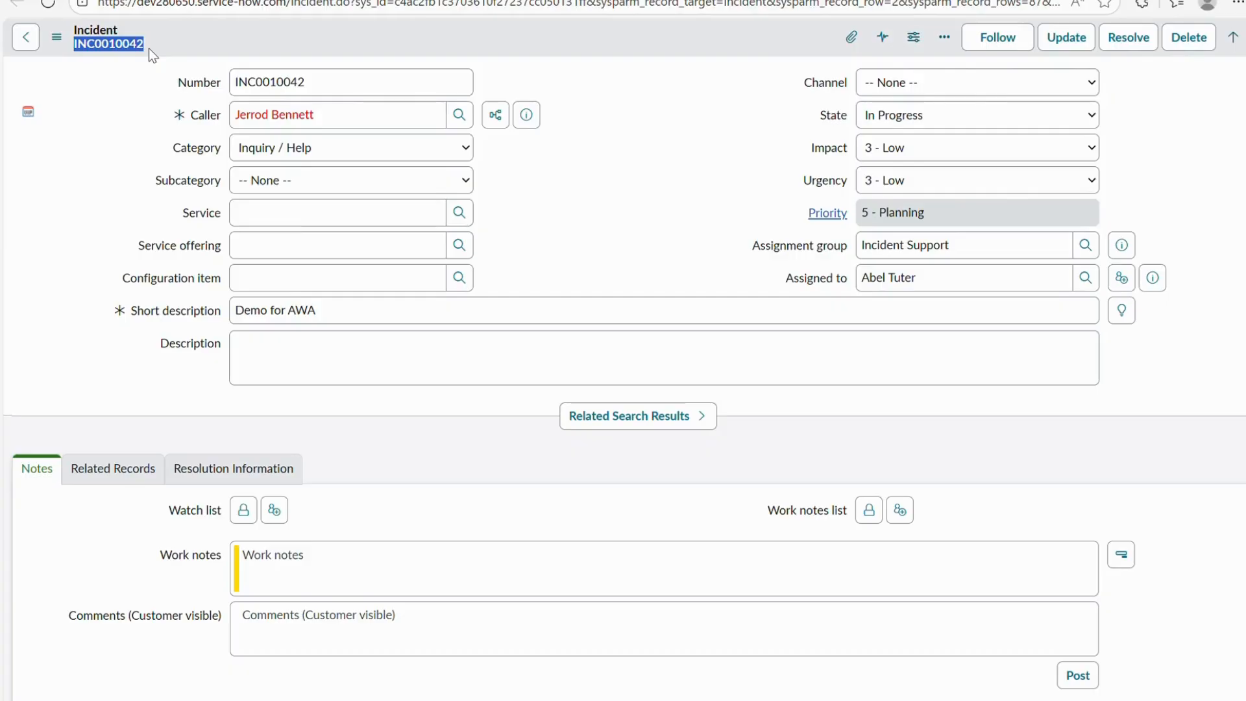
pyautogui.click(640, 243)
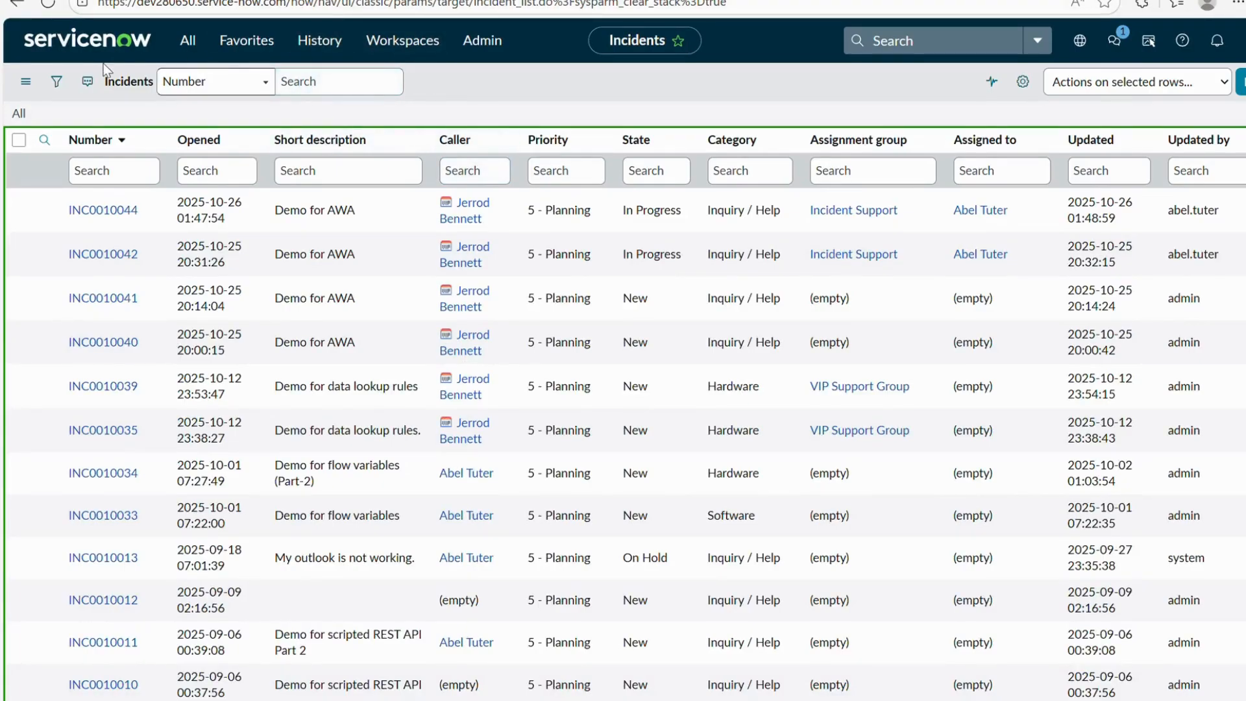
# Return to the home page, filter the navigator for incident, and open the Incident application's All module
pyautogui.click(131, 46)
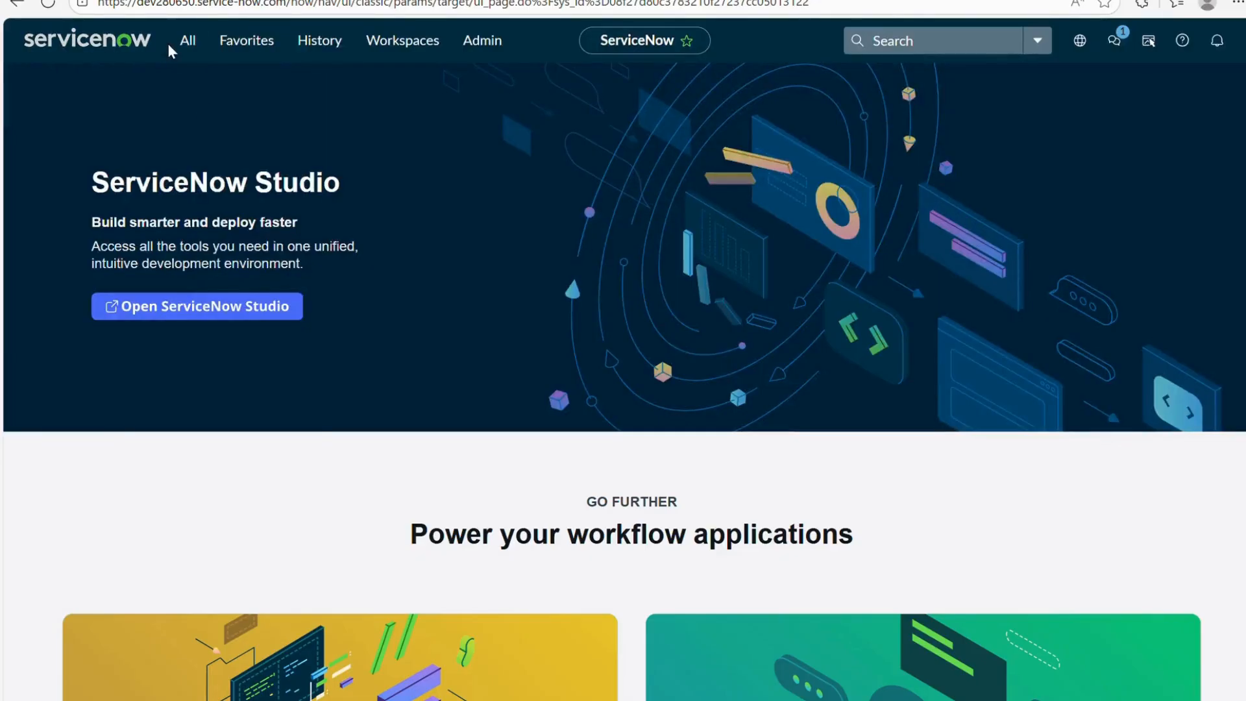
pyautogui.click(187, 40)
pyautogui.write('incidents')
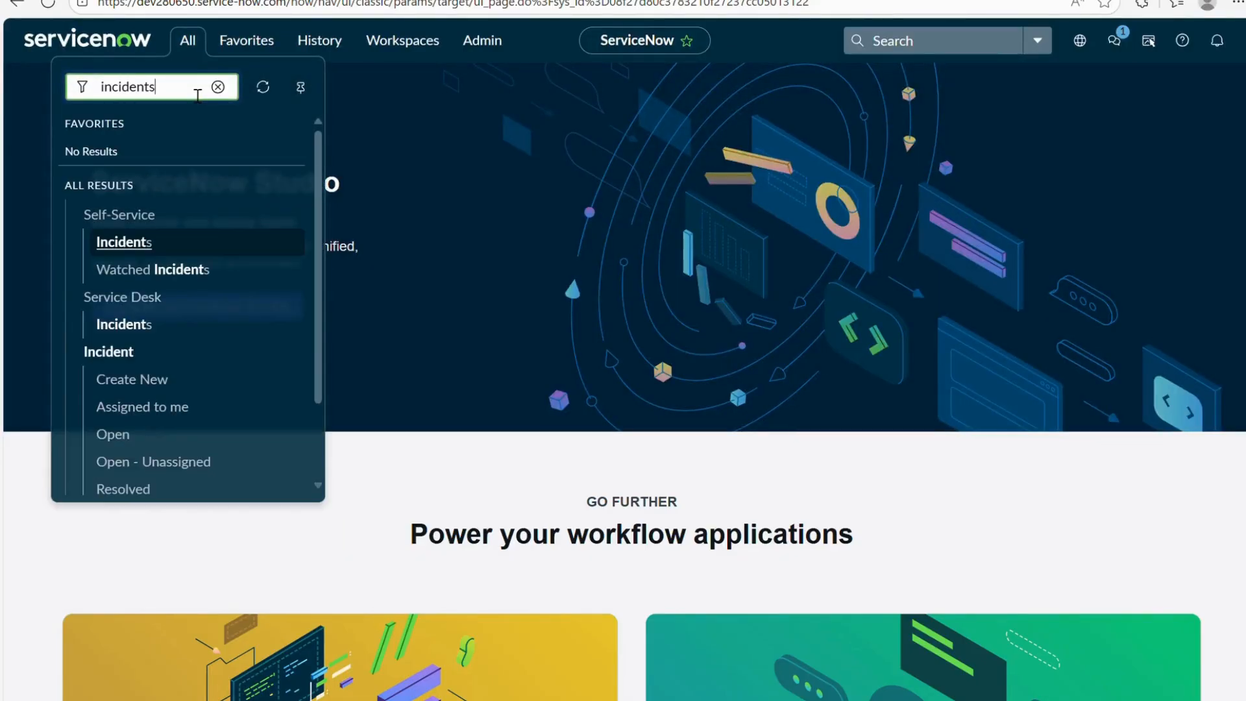
pyautogui.press('BackSpace')
pyautogui.scroll(-2, 130, 339)
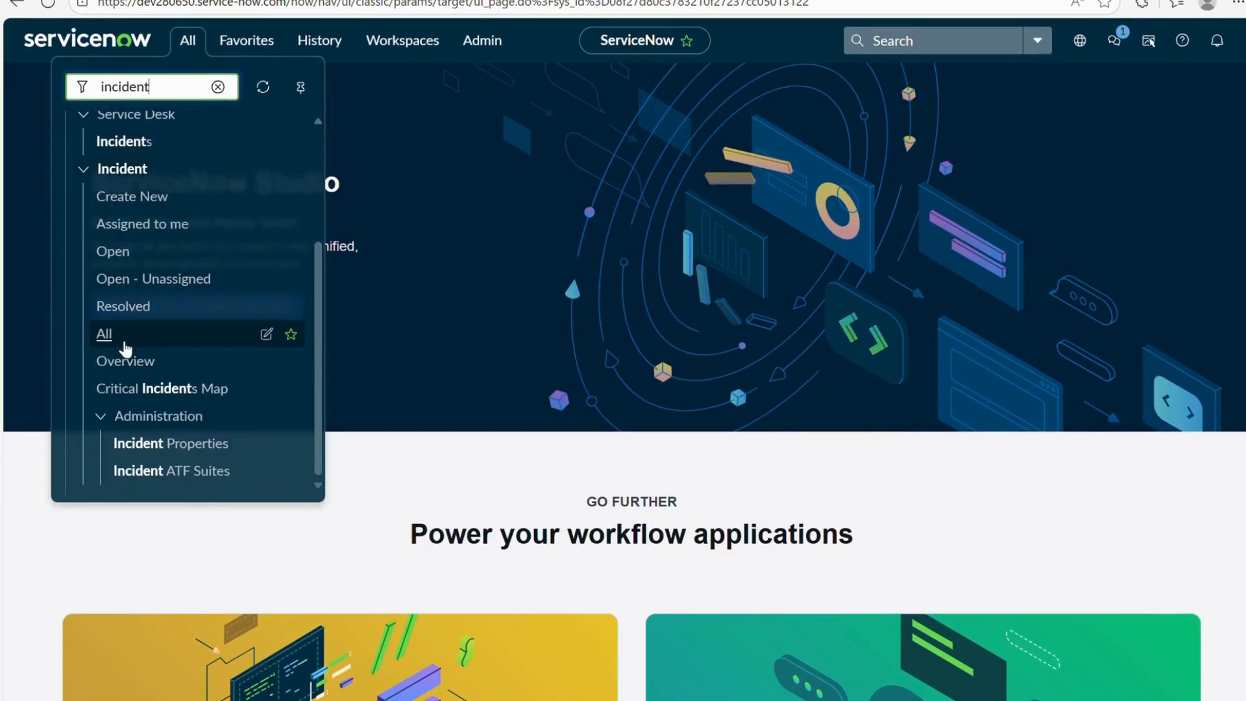
pyautogui.click(129, 336)
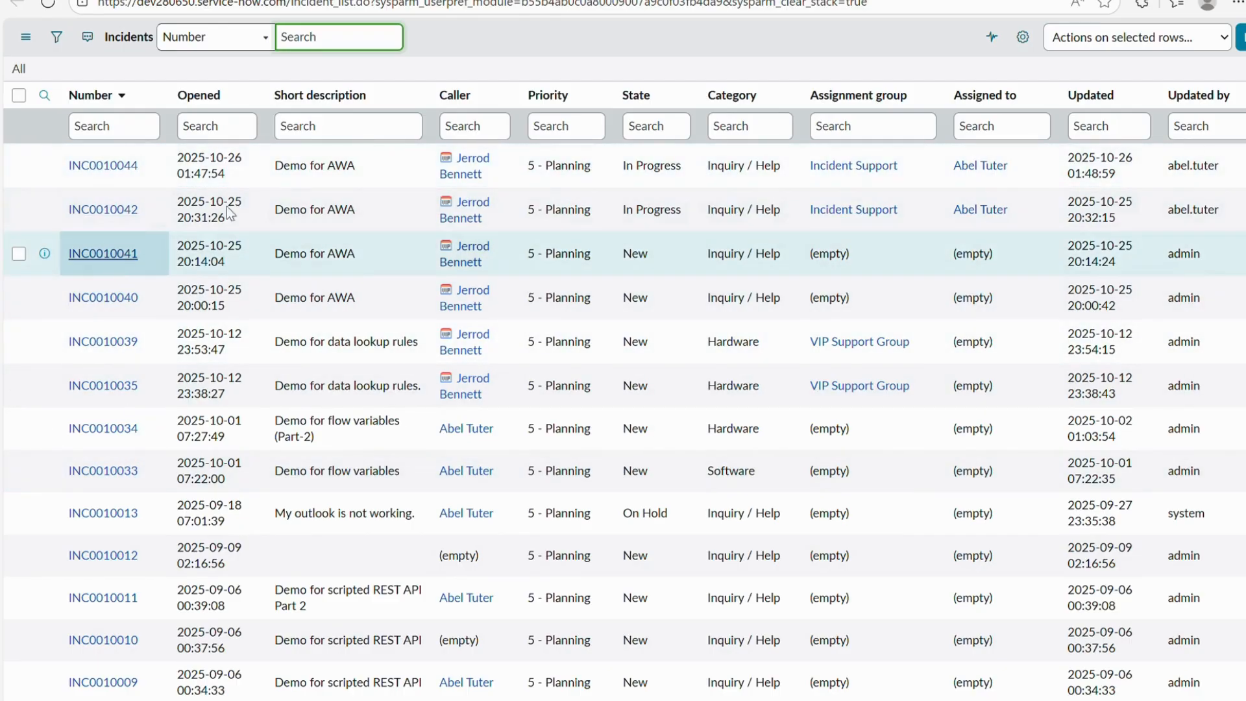
pyautogui.click(103, 253)
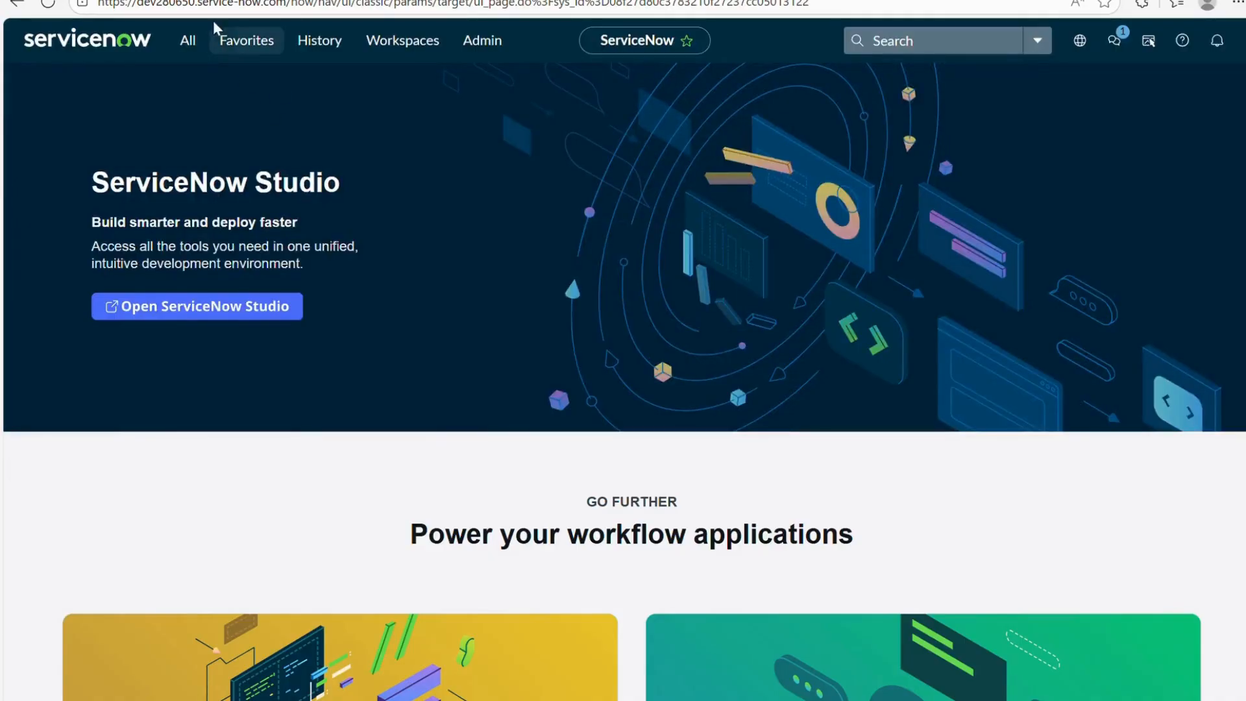
# Filter the navigator for incident, and replace that filter with incident.FORM to open the incident form
pyautogui.click(205, 46)
pyautogui.write('incident')
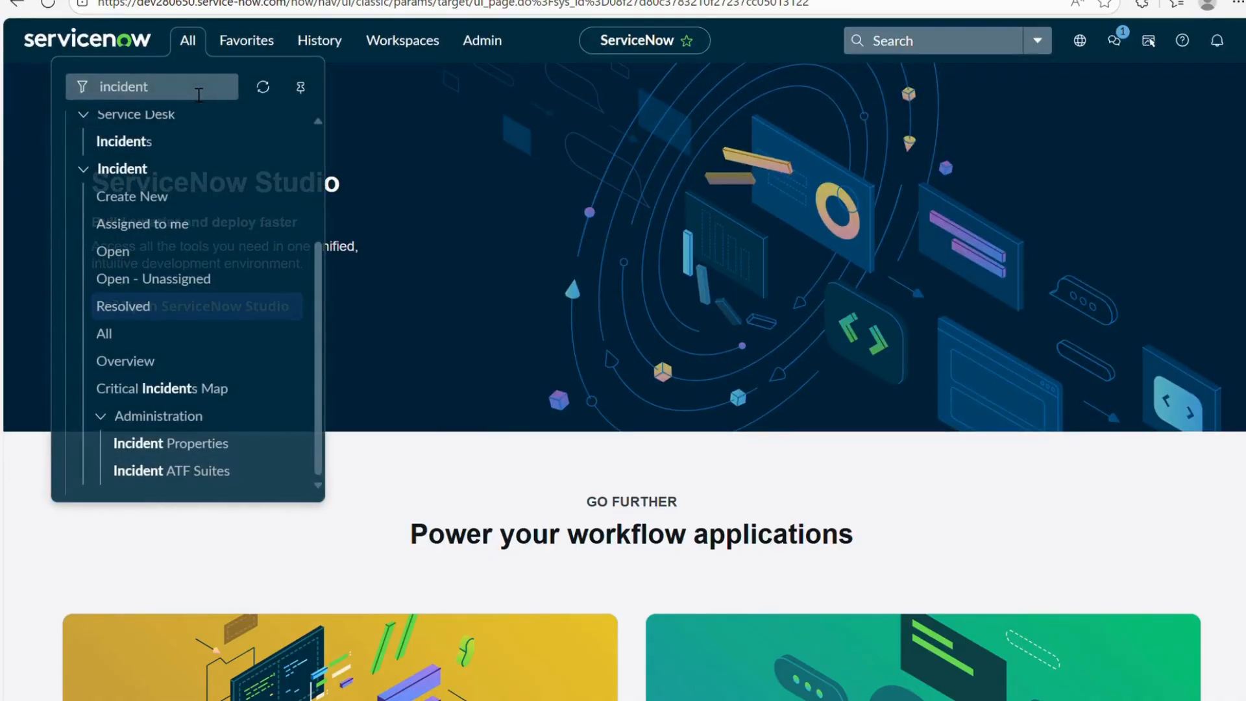
pyautogui.press('BackSpace')
pyautogui.press('BackSpace')
pyautogui.press('BackSpace')
pyautogui.press('BackSpace')
pyautogui.press('BackSpace')
pyautogui.press('BackSpace')
pyautogui.press('BackSpace')
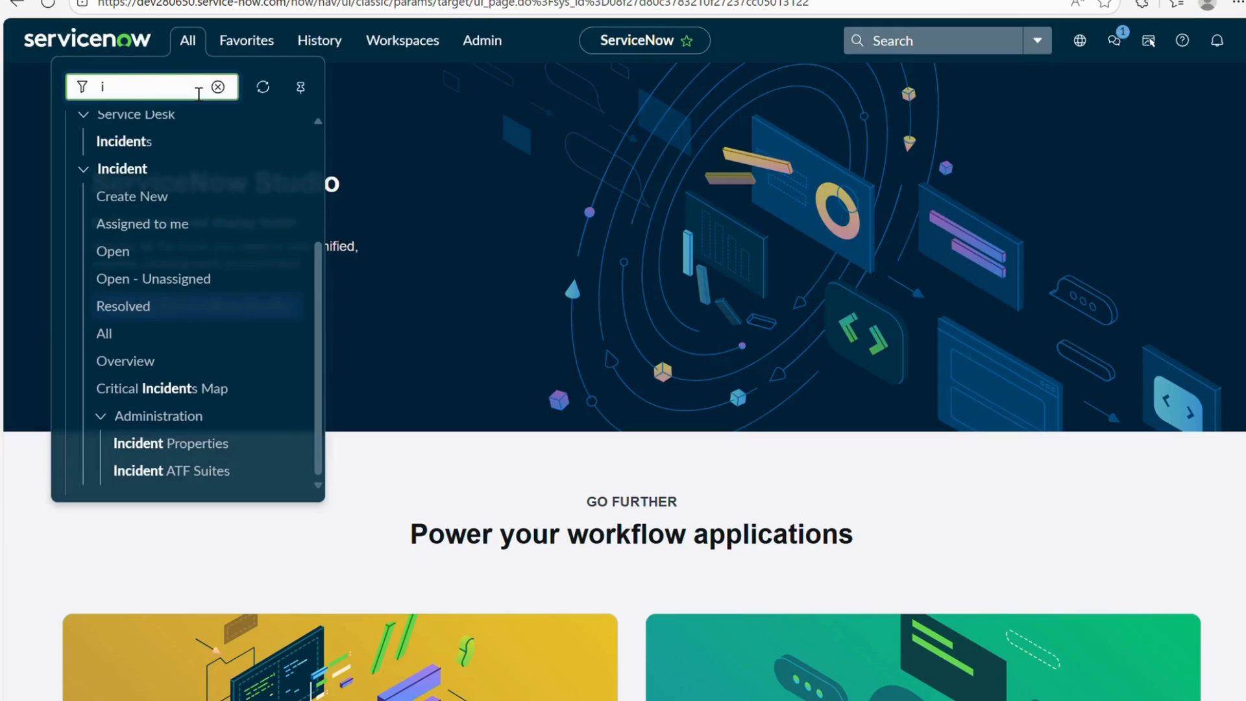
pyautogui.press('BackSpace')
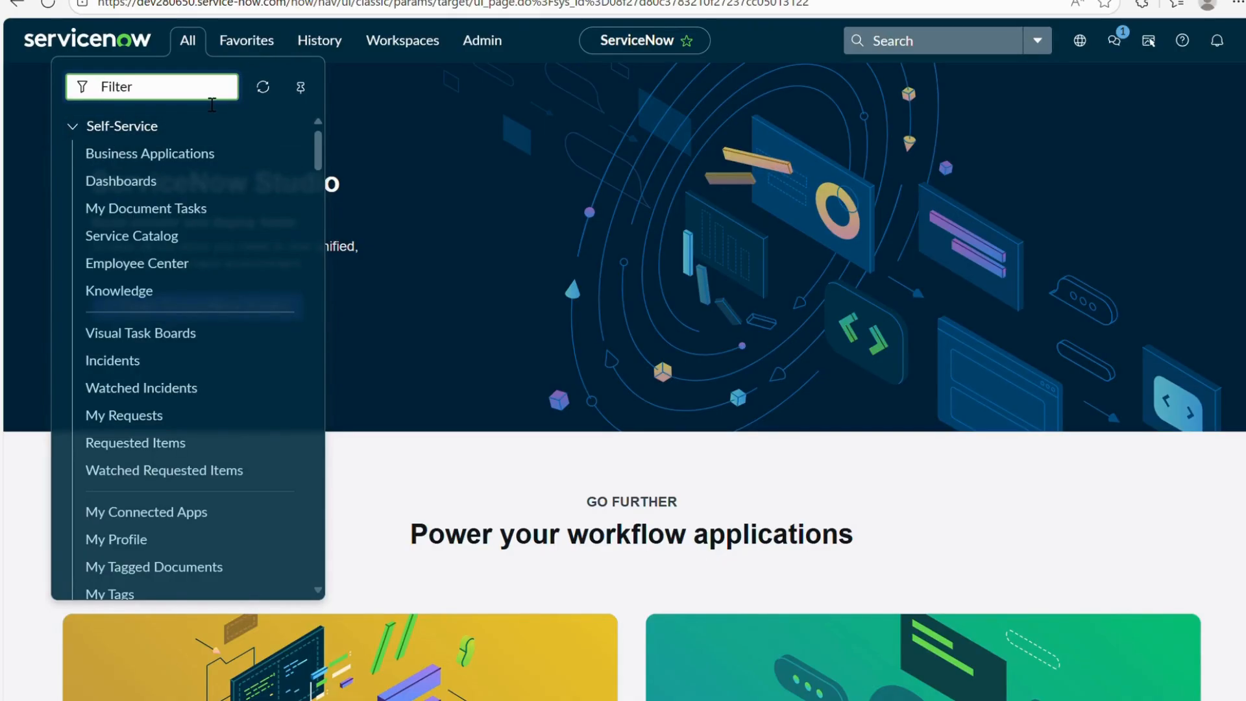
pyautogui.write('incident.')
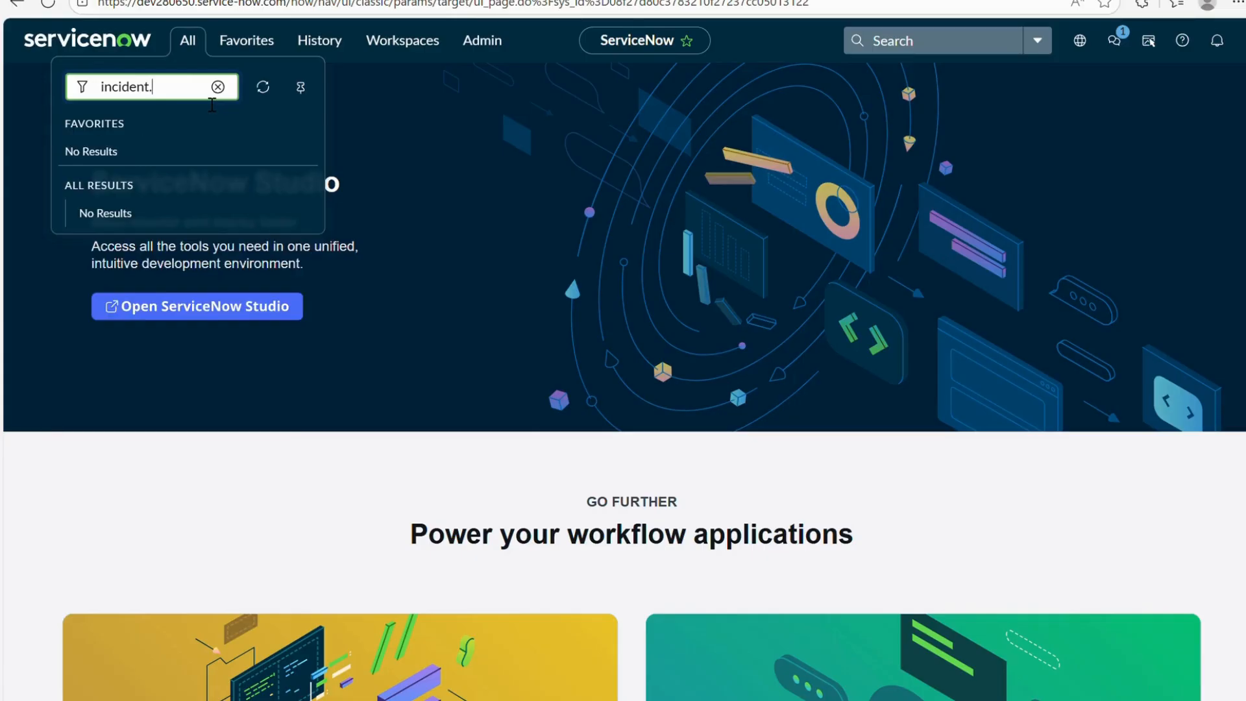
pyautogui.write('FORM')
pyautogui.press('Return')
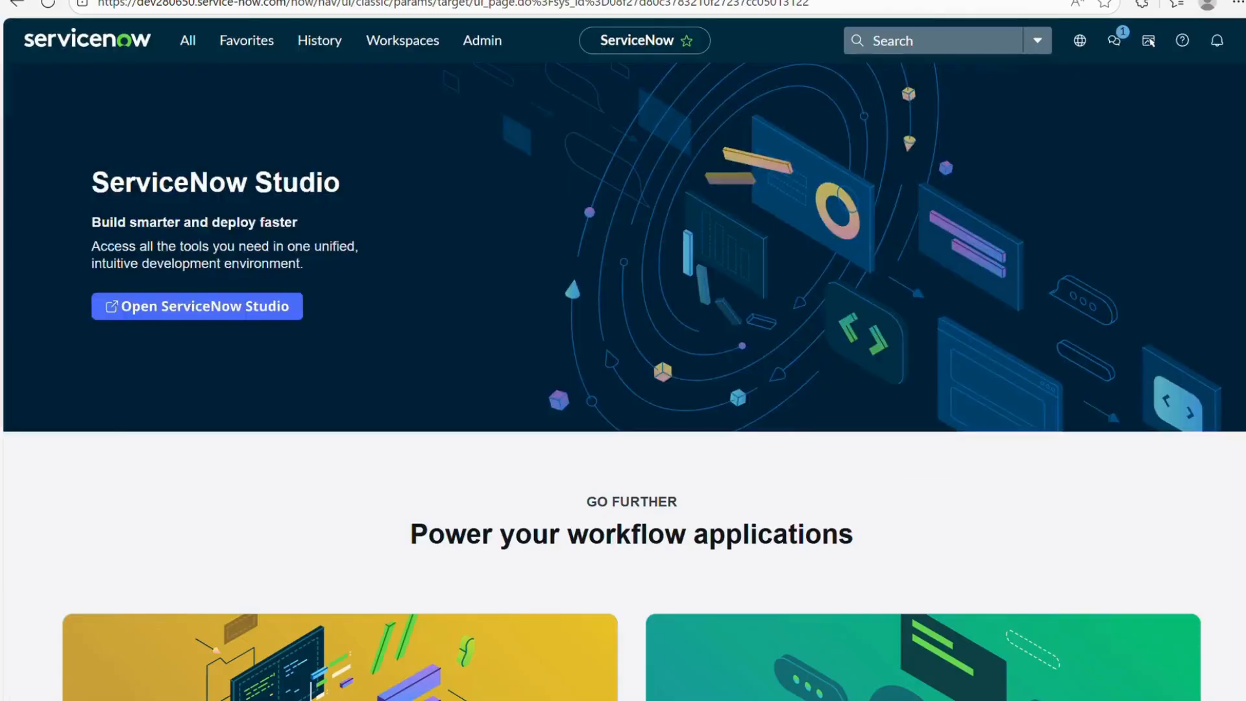
# Open a new incident record form through the navigator with incident.do
pyautogui.click(188, 40)
pyautogui.write('incident')
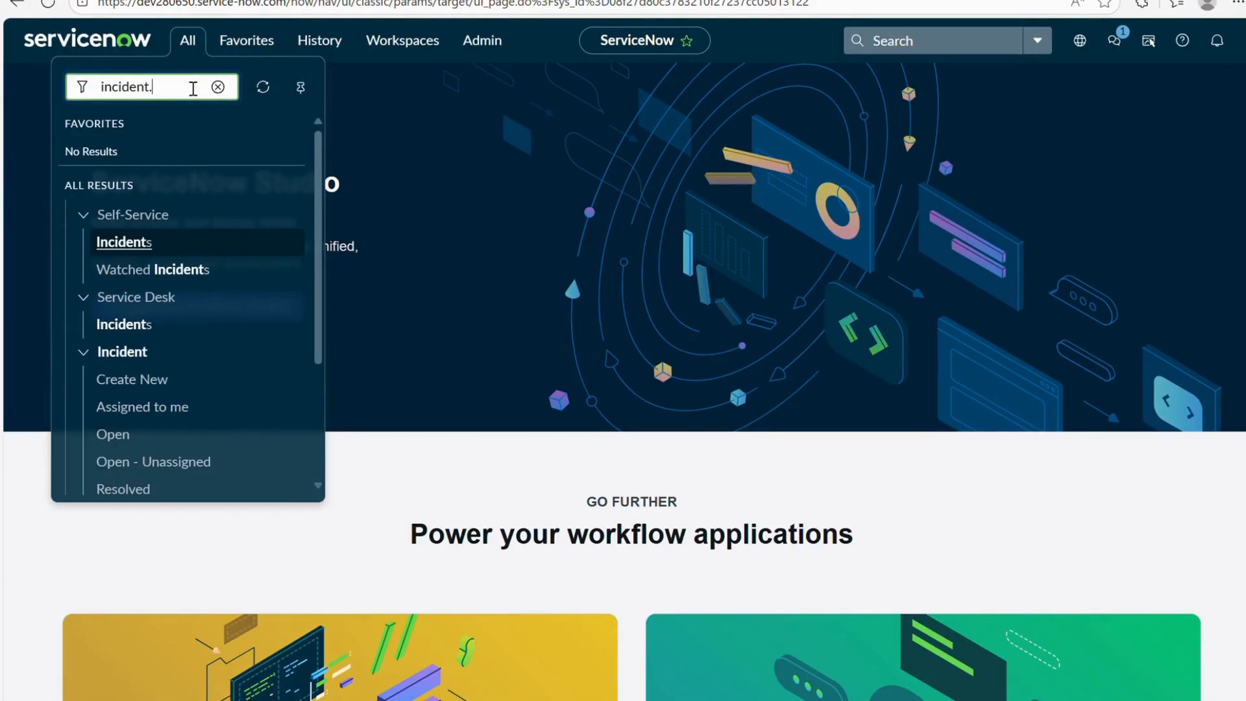
pyautogui.write('.do')
pyautogui.press('Return')
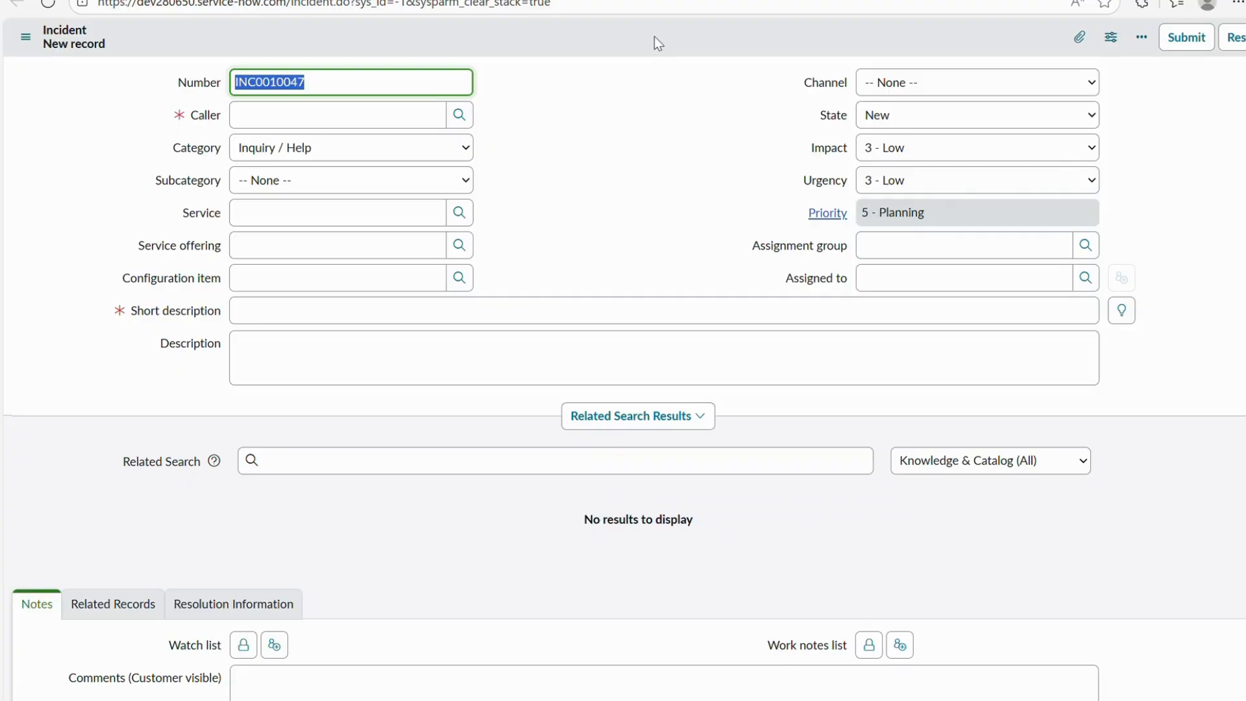
# Open the Form Layout configuration of the new incident record and dismiss the Form Builder suggestion
pyautogui.click(545, 156)
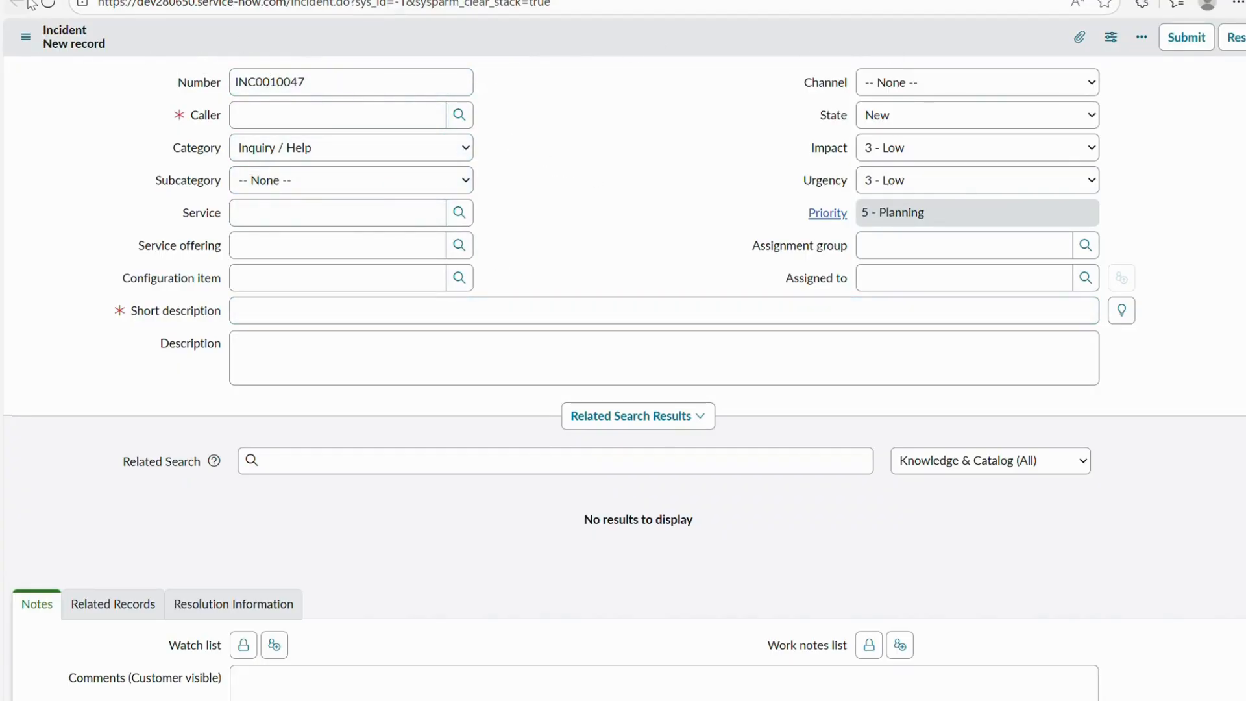
pyautogui.click(26, 37)
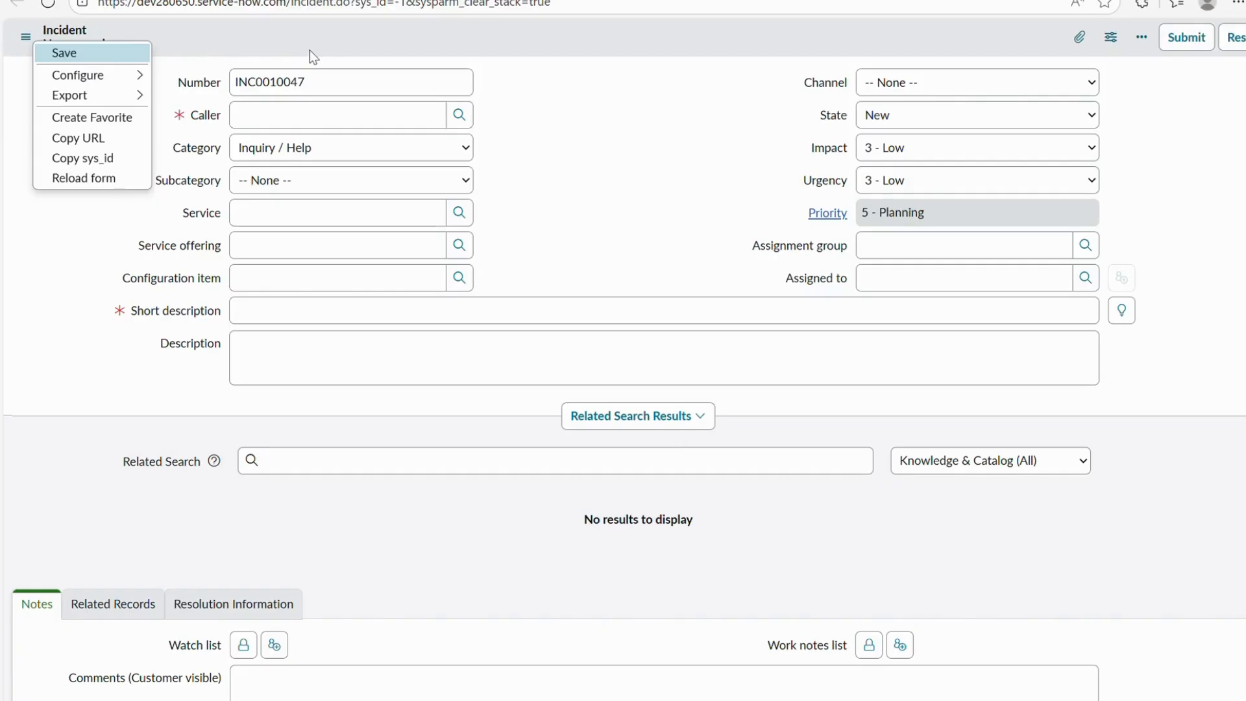
pyautogui.click(292, 37)
pyautogui.click(25, 37)
pyautogui.moveTo(46, 78)
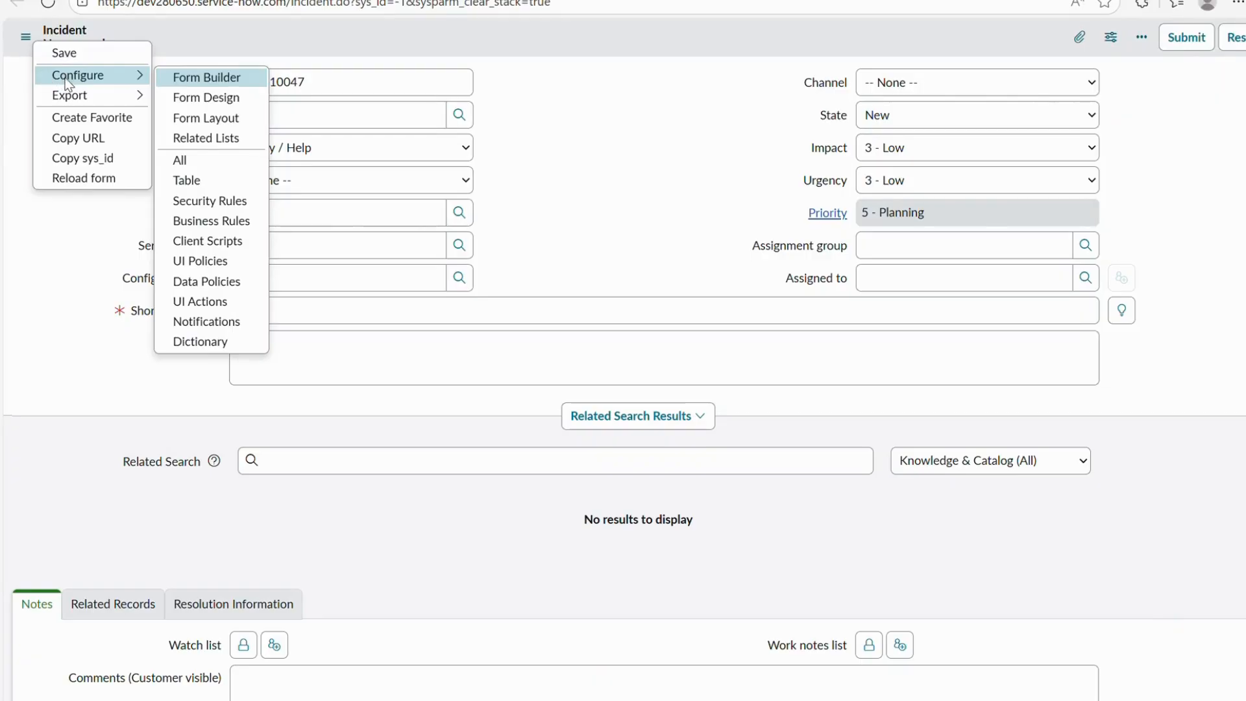
pyautogui.click(201, 123)
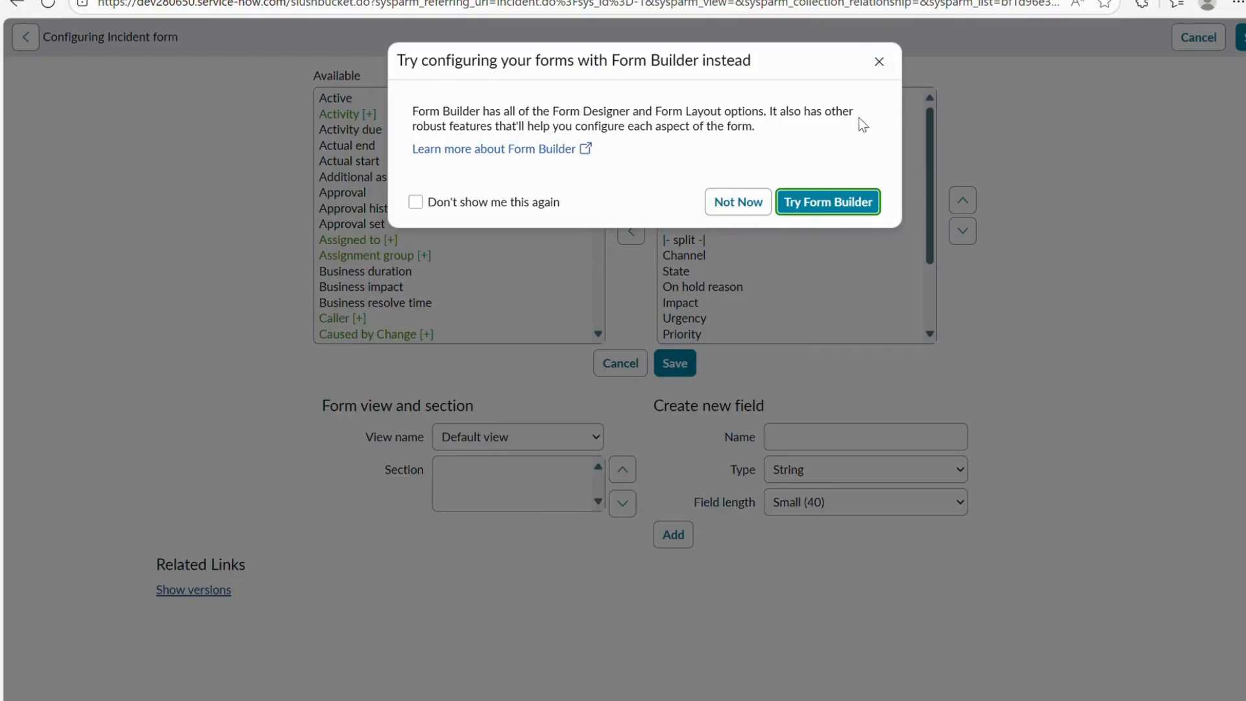
pyautogui.click(879, 61)
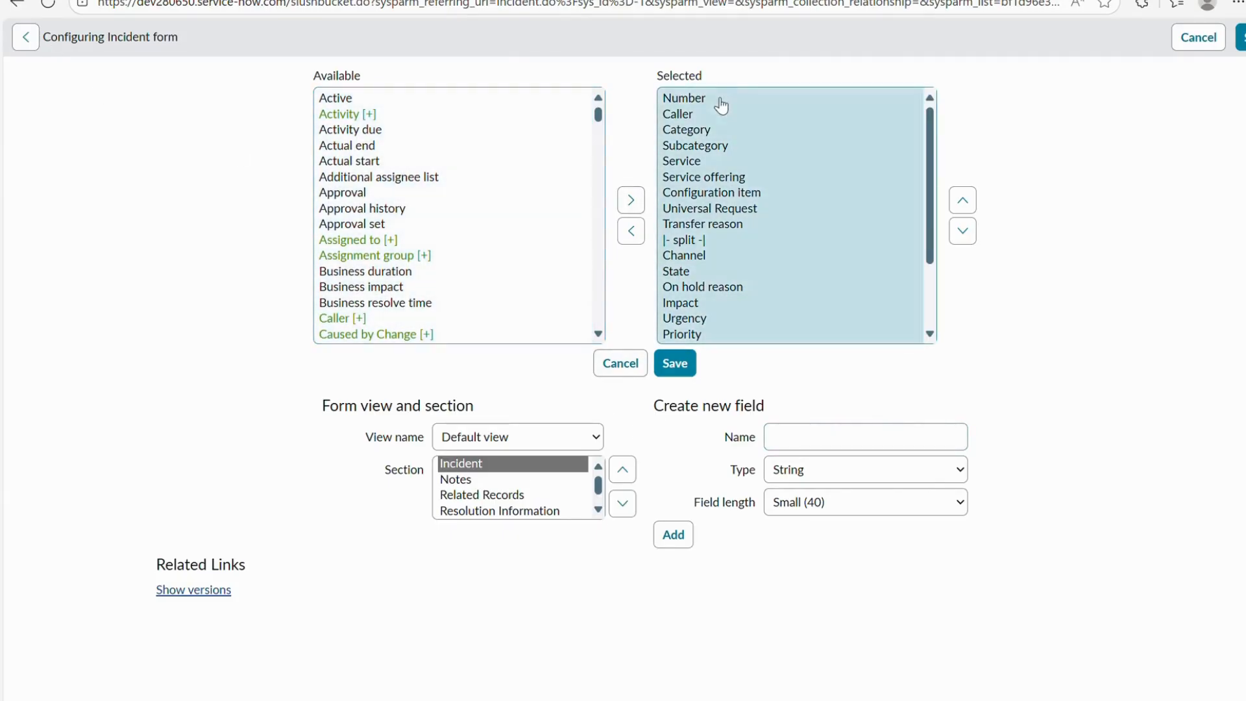
# Highlight the selected fields of the Incident form from Number downward to review which ones the form contains
pyautogui.click(719, 104)
pyautogui.hotkey('shift', 'Down')
pyautogui.hotkey('shift', 'Down')
pyautogui.hotkey('shift', 'Down')
pyautogui.hotkey('shift', 'Down')
pyautogui.hotkey('shift', 'Down')
pyautogui.hotkey('shift', 'Down')
pyautogui.hotkey('shift', 'Down')
pyautogui.hotkey('shift', 'Down')
pyautogui.hotkey('shift', 'Down')
pyautogui.hotkey('shift', 'Down')
pyautogui.hotkey('shift', 'Down')
pyautogui.hotkey('shift', 'Down')
pyautogui.hotkey('shift', 'Down')
pyautogui.hotkey('shift', 'Down')
pyautogui.hotkey('shift', 'Down')
pyautogui.hotkey('shift', 'Down')
pyautogui.hotkey('shift', 'Down')
pyautogui.hotkey('shift', 'Down')
pyautogui.hotkey('shift', 'Down')
pyautogui.hotkey('shift', 'Down')
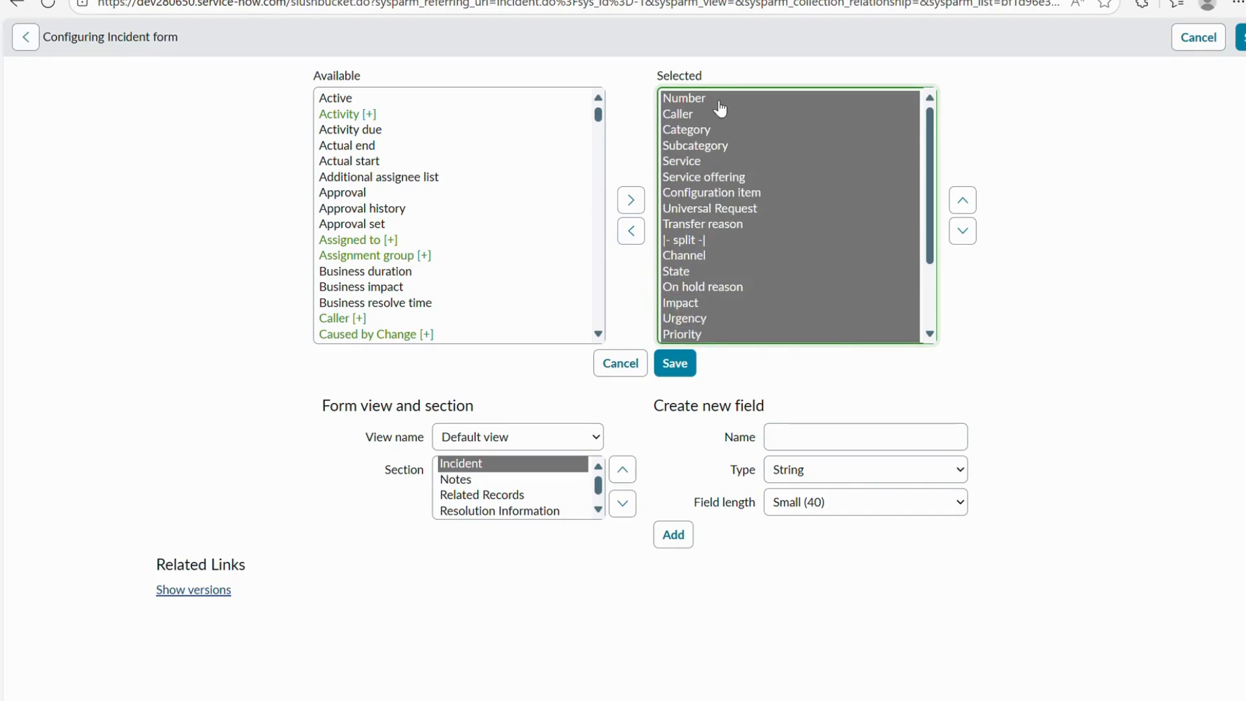
pyautogui.scroll(2, 720, 107)
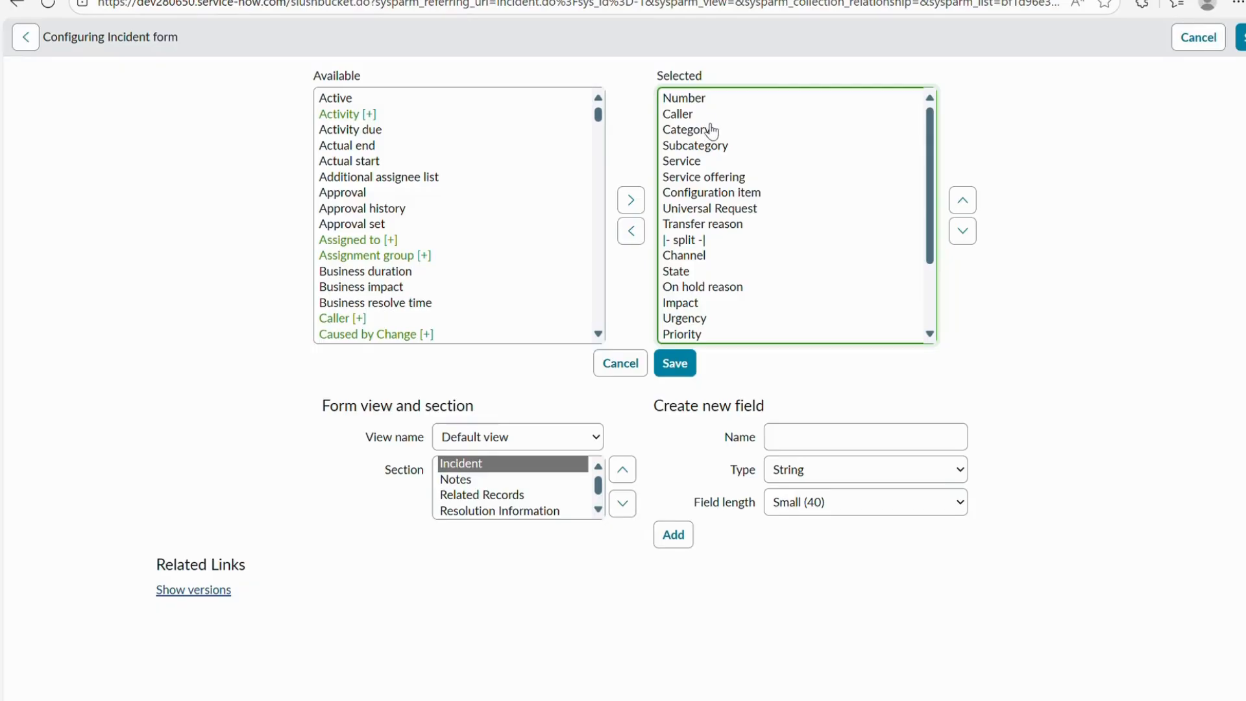
# Remove Service and Service offering from the Incident form's selected fields and save the layout
pyautogui.click(714, 164)
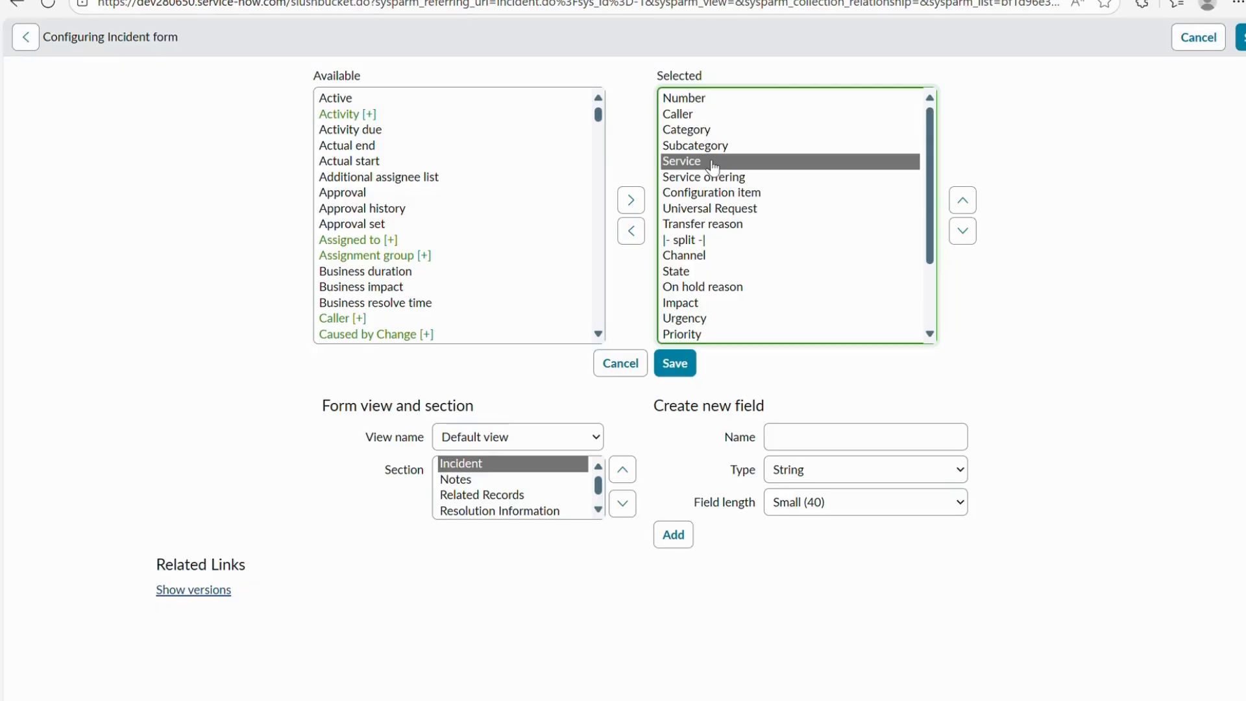
pyautogui.hotkey('shift', 'Down')
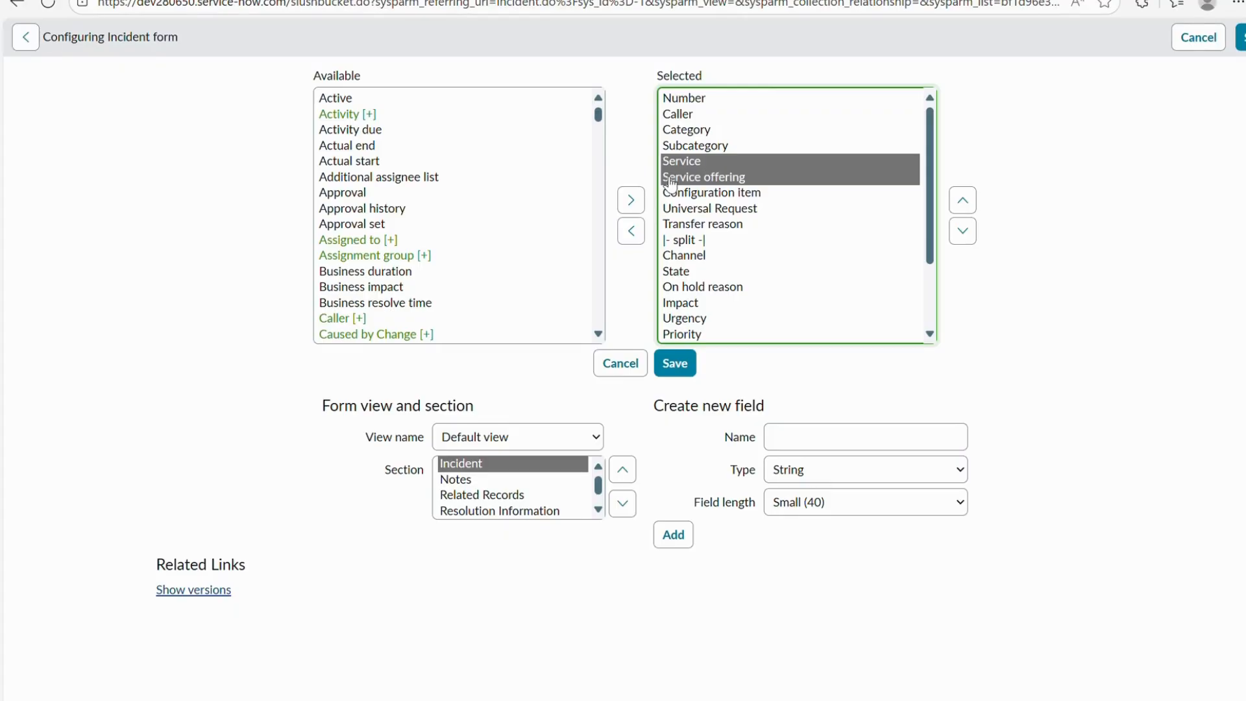
pyautogui.click(642, 238)
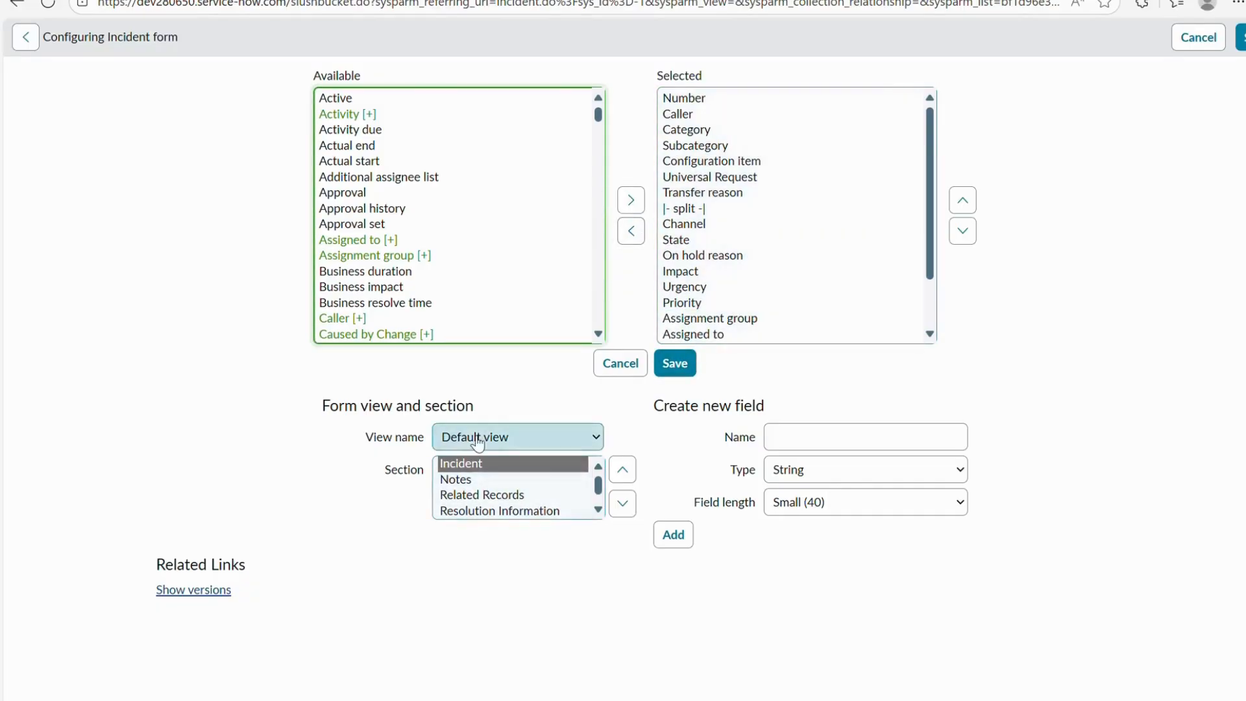
pyautogui.moveTo(365, 438); pyautogui.dragTo(428, 484)
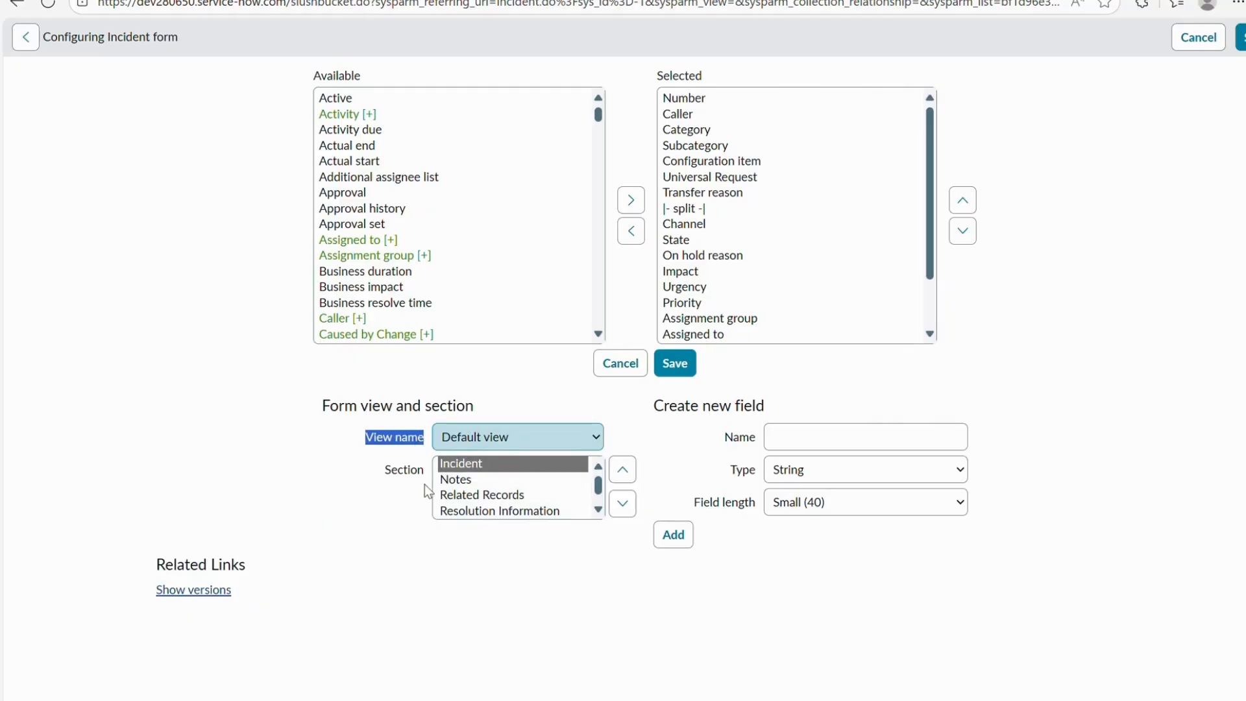
pyautogui.click(673, 366)
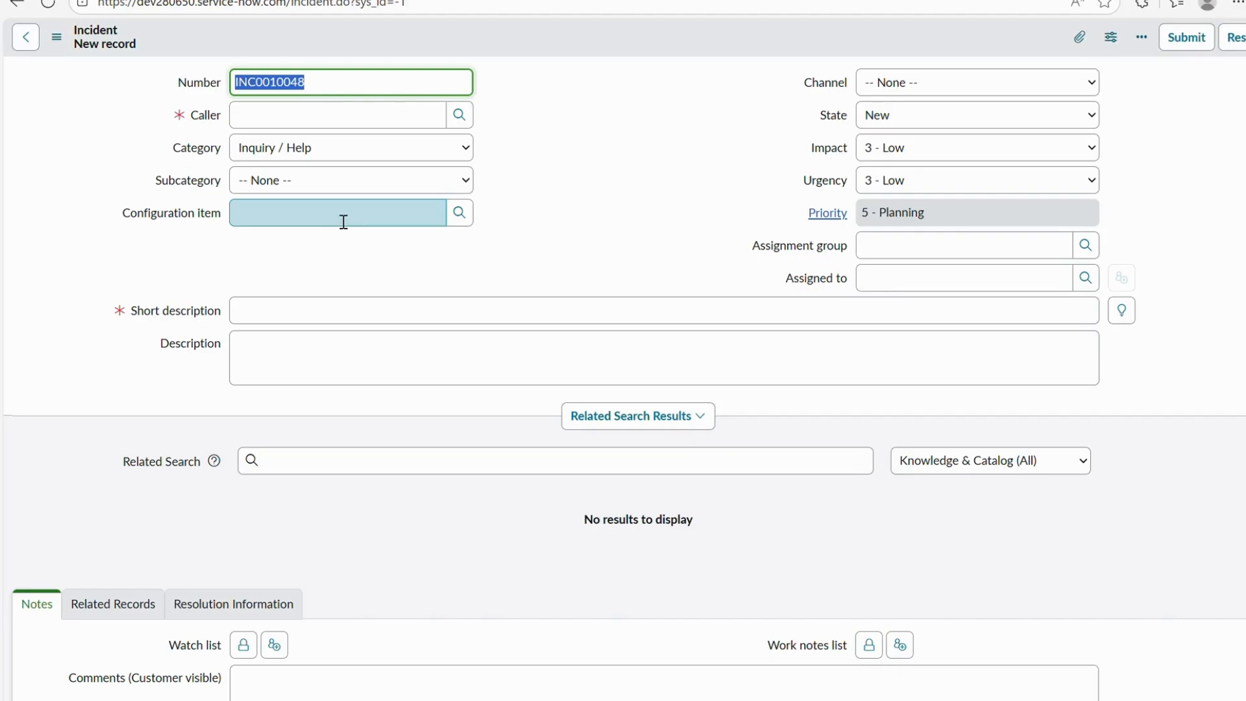
# Reopen the Incident form's Form Layout and add Service and Service offering back to the selected fields
pyautogui.rightClick(572, 41)
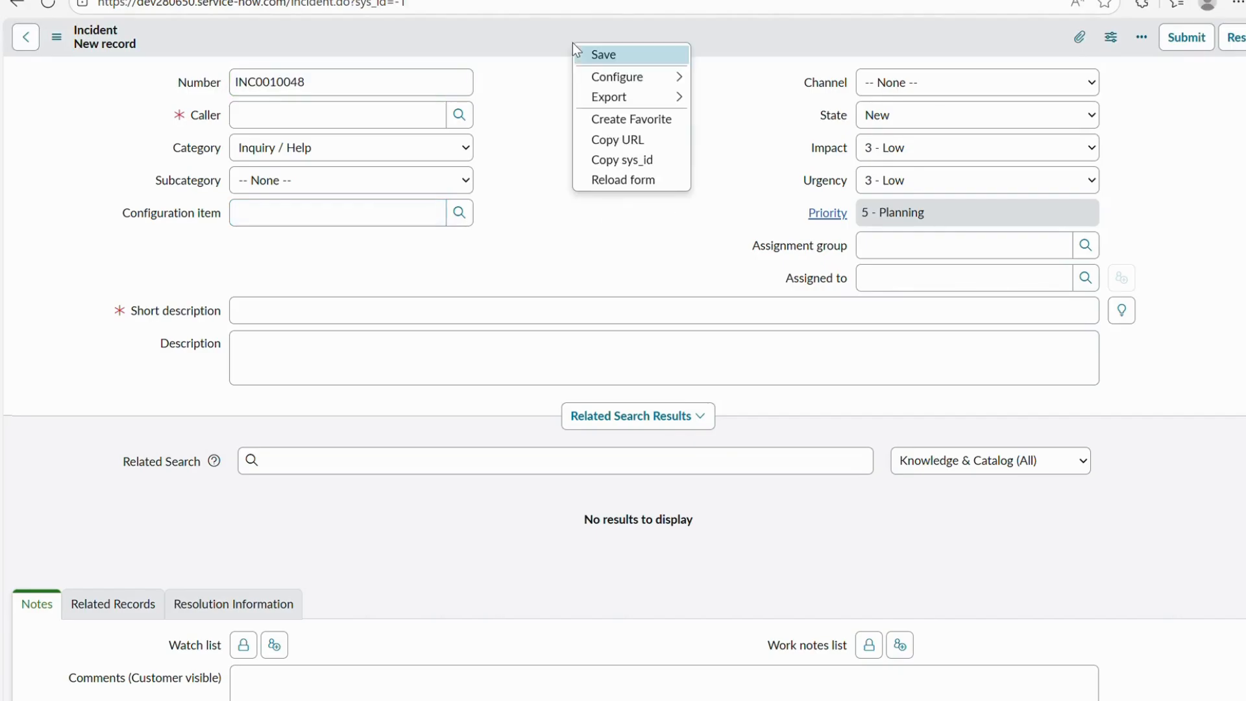
pyautogui.moveTo(650, 76)
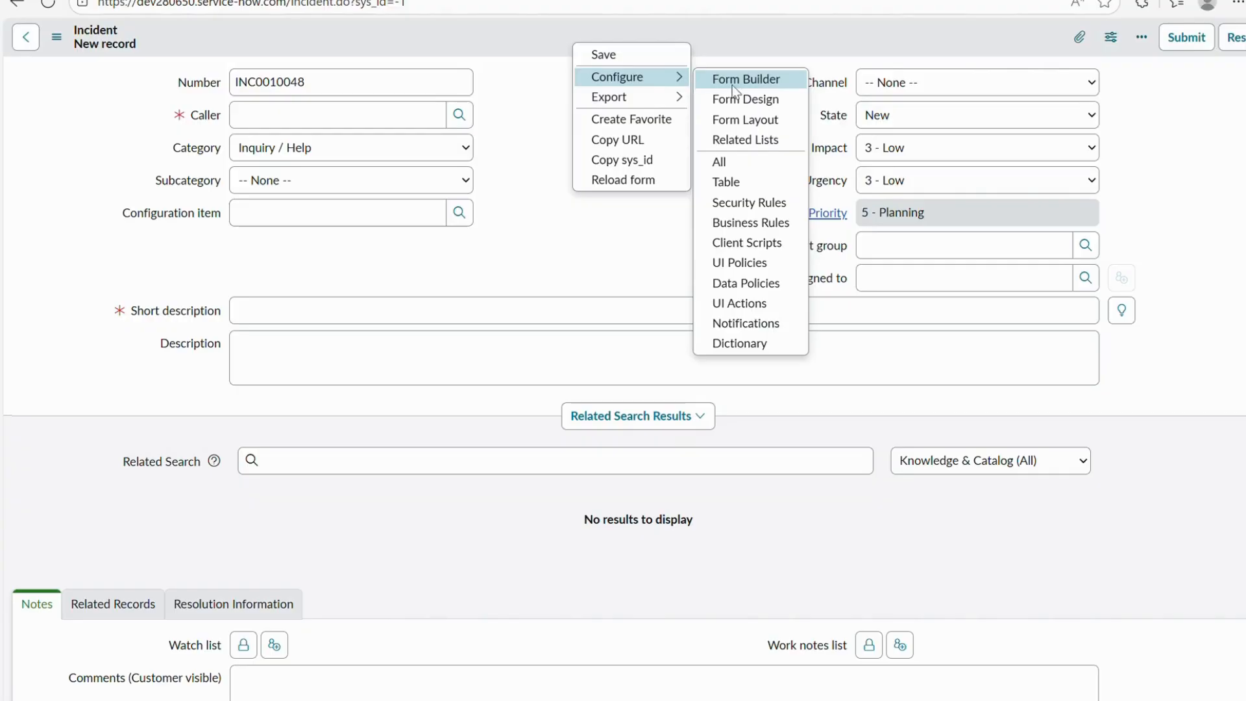
pyautogui.click(745, 120)
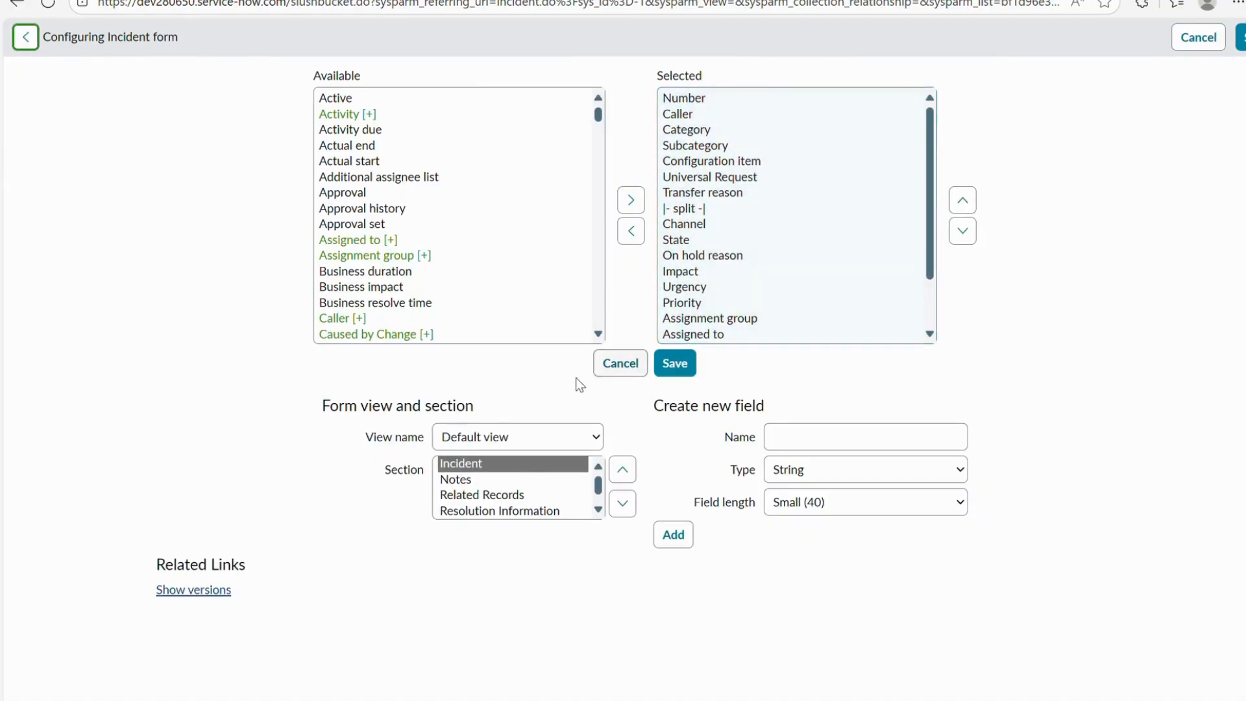
pyautogui.click(425, 195)
pyautogui.write('se')
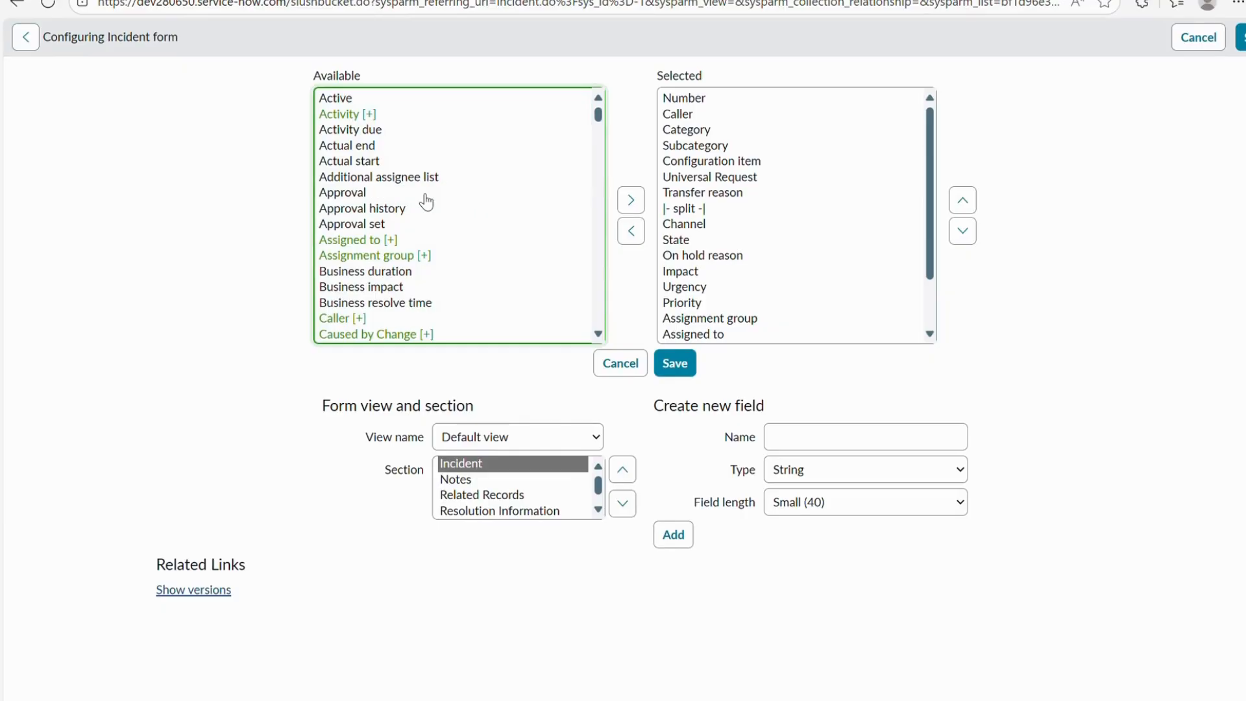
pyautogui.scroll(-2, 423, 201)
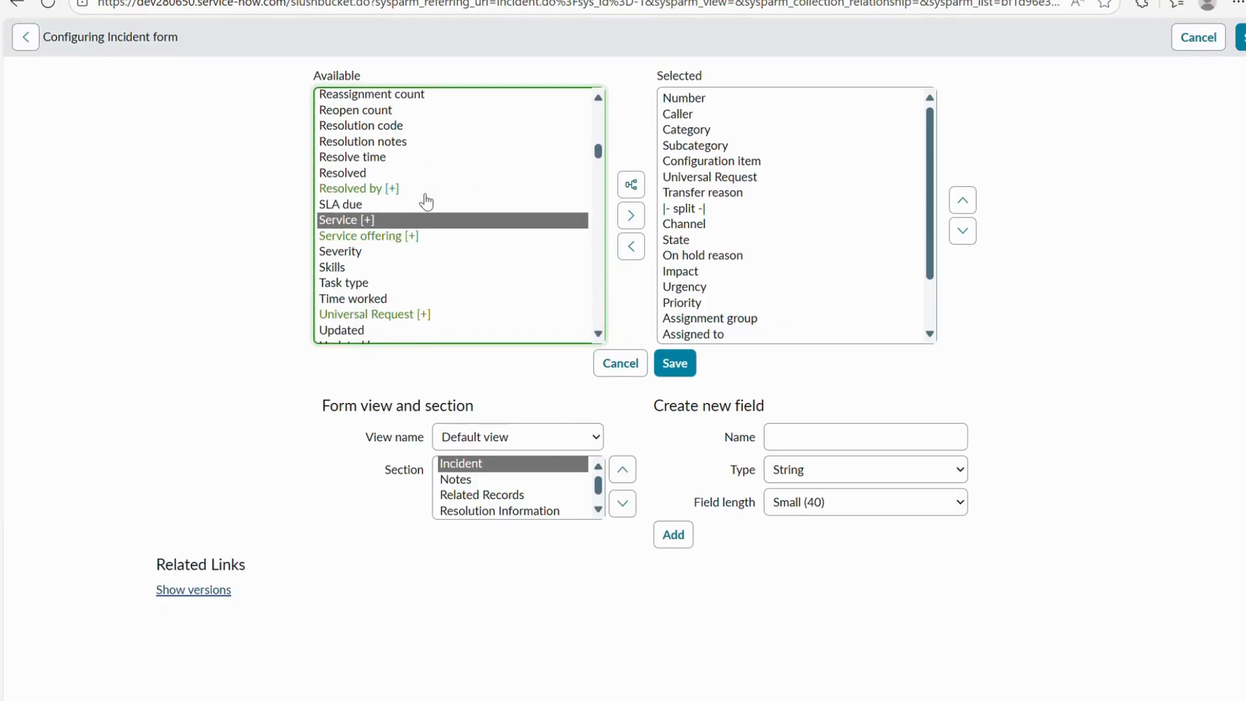
pyautogui.hotkey('shift', 'Down')
pyautogui.click(630, 215)
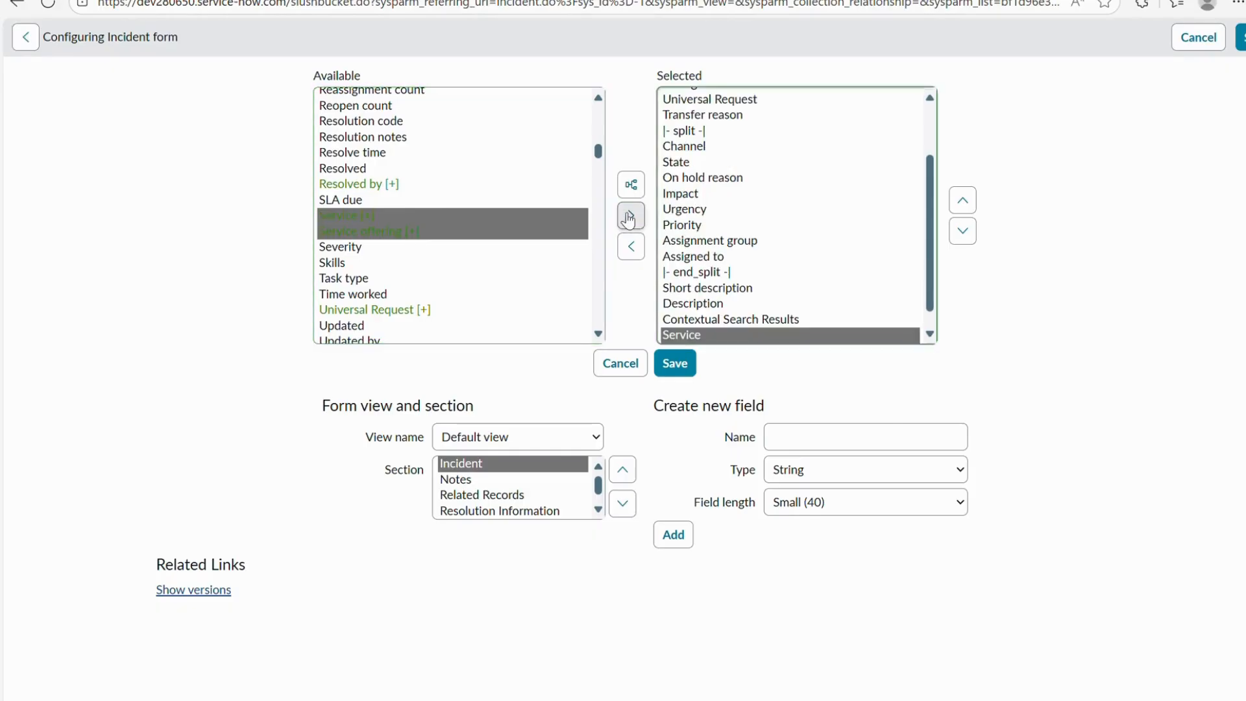
# Move Service and Service offering up to directly below Subcategory in the selected fields and save the layout
pyautogui.click(962, 200)
pyautogui.click(962, 200)
pyautogui.click(962, 200)
pyautogui.click(963, 200)
pyautogui.click(962, 200)
pyautogui.click(962, 200)
pyautogui.click(962, 200)
pyautogui.click(967, 203)
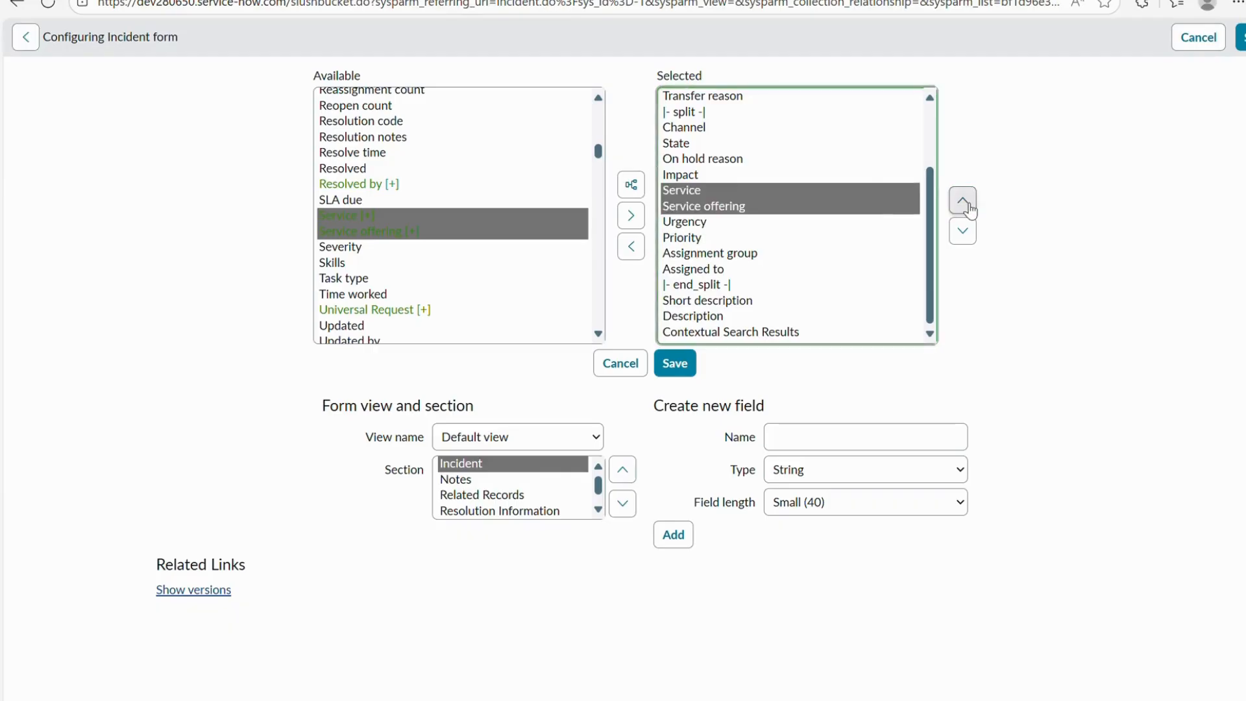
pyautogui.click(967, 204)
pyautogui.scroll(3, 845, 255)
pyautogui.click(962, 199)
pyautogui.click(962, 200)
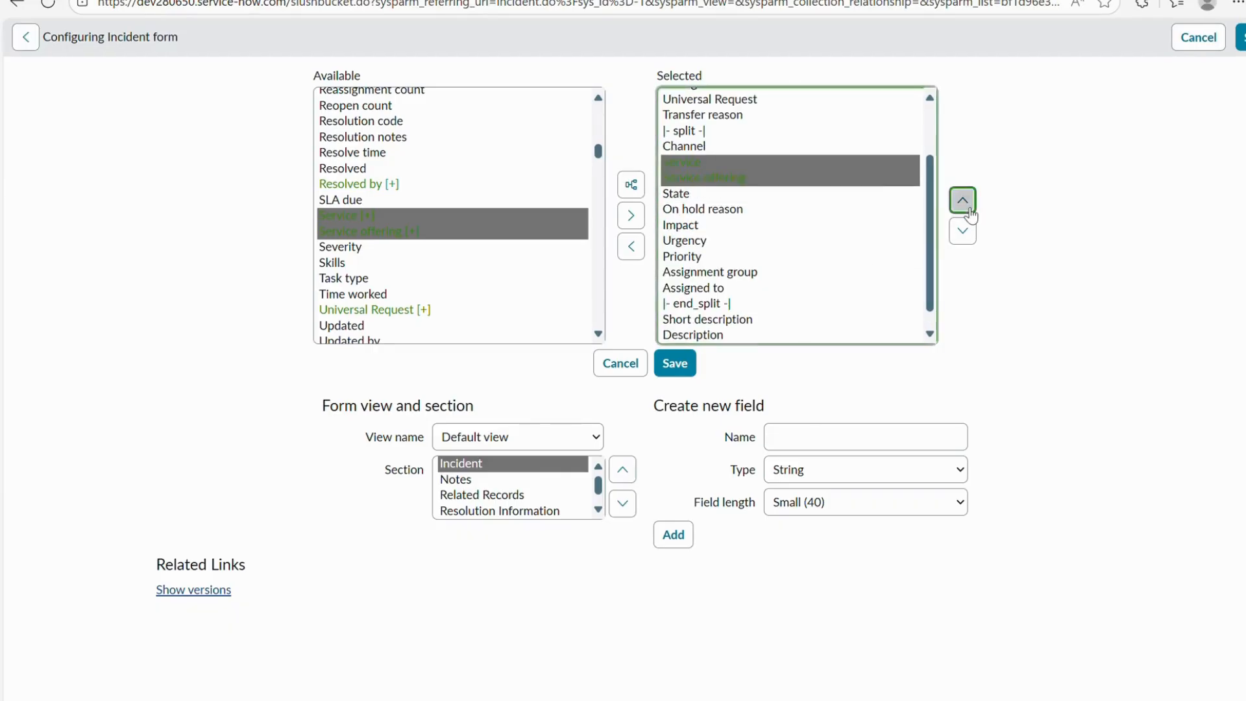
pyautogui.click(962, 200)
pyautogui.click(962, 200)
pyautogui.click(962, 200)
pyautogui.click(962, 200)
pyautogui.scroll(3, 839, 234)
pyautogui.click(962, 200)
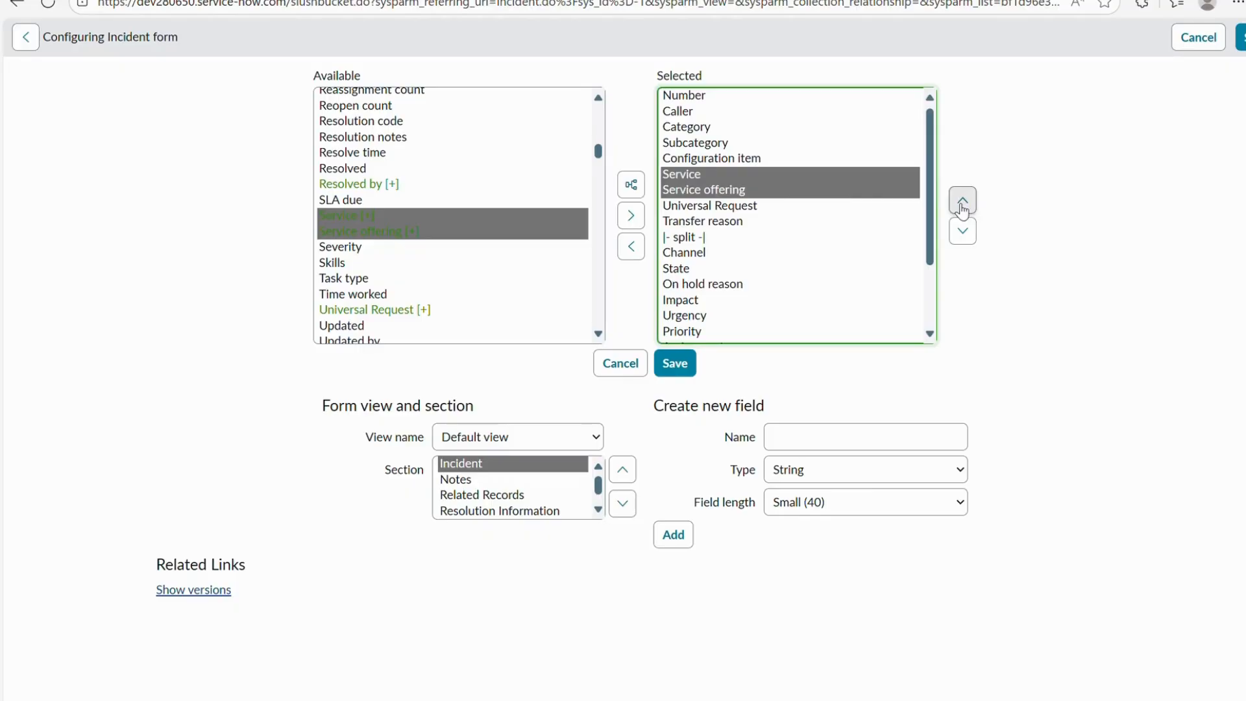
pyautogui.scroll(3, 843, 201)
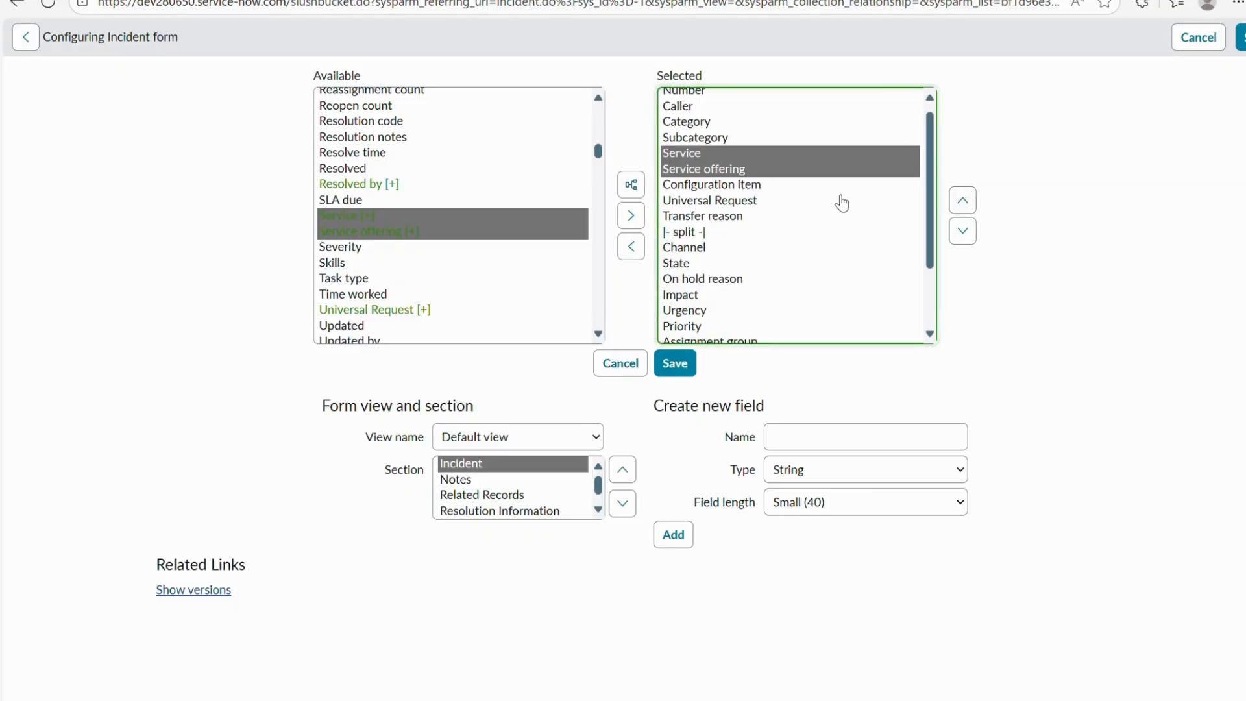
pyautogui.click(675, 367)
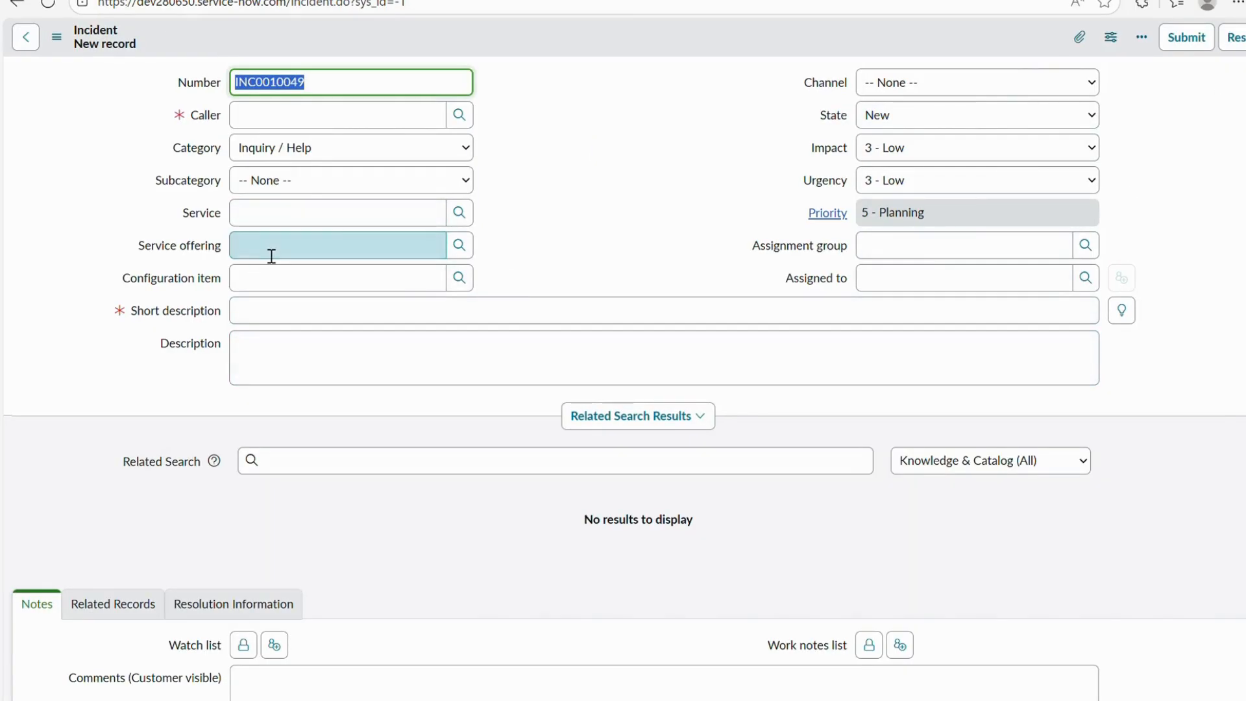
# Examine the Service and Service offering fields and the Notes, Related Records and Resolution Information sections of the new incident form
pyautogui.click(272, 214)
pyautogui.click(216, 246)
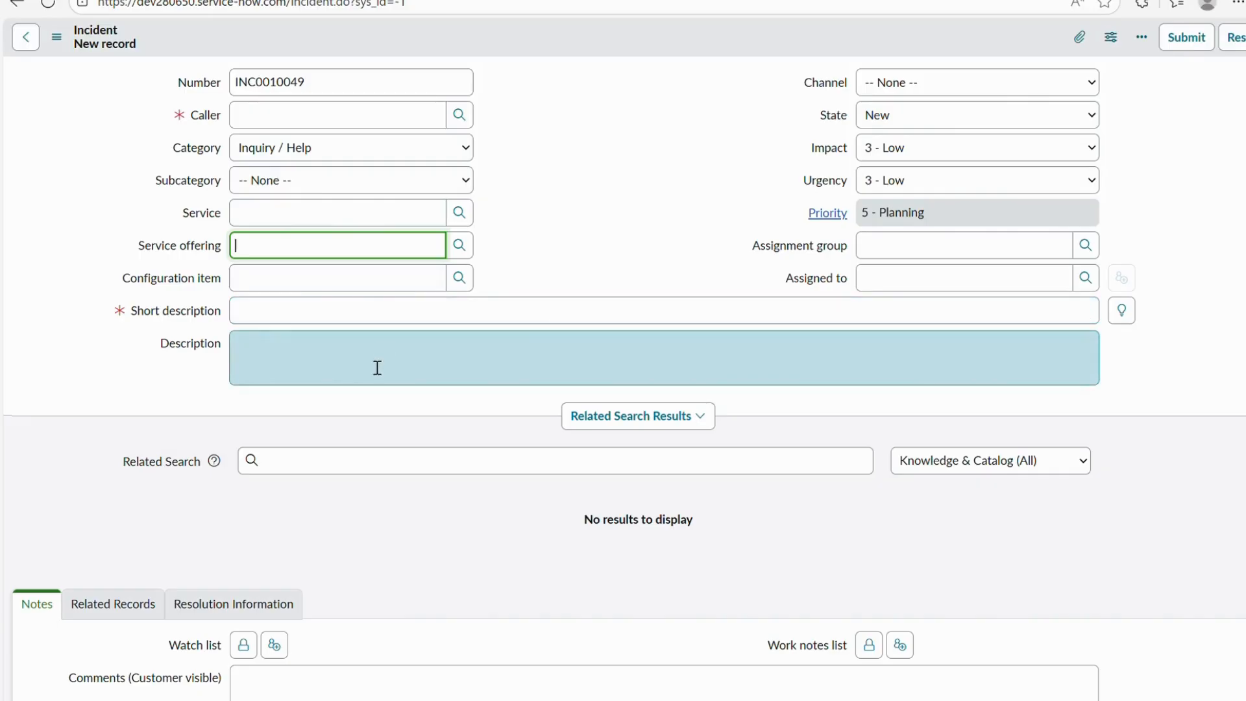
pyautogui.scroll(-1, 370, 361)
pyautogui.scroll(-2, 593, 283)
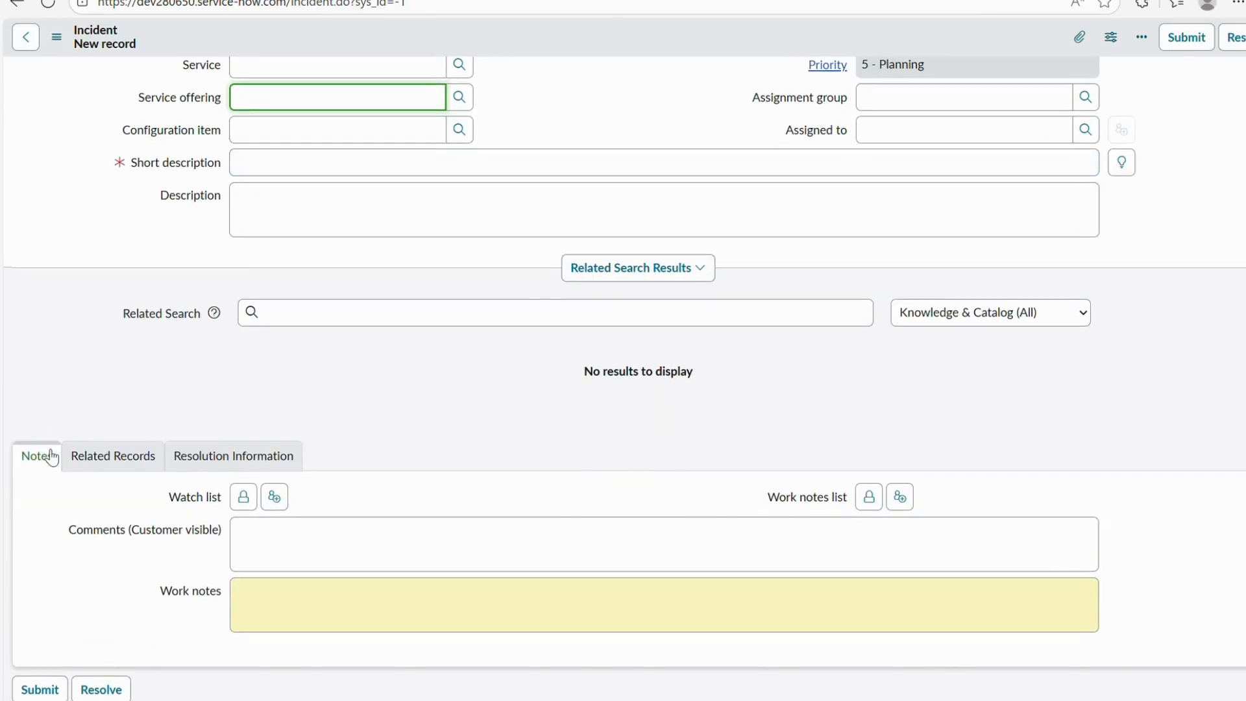
pyautogui.click(101, 462)
pyautogui.scroll(2, 148, 470)
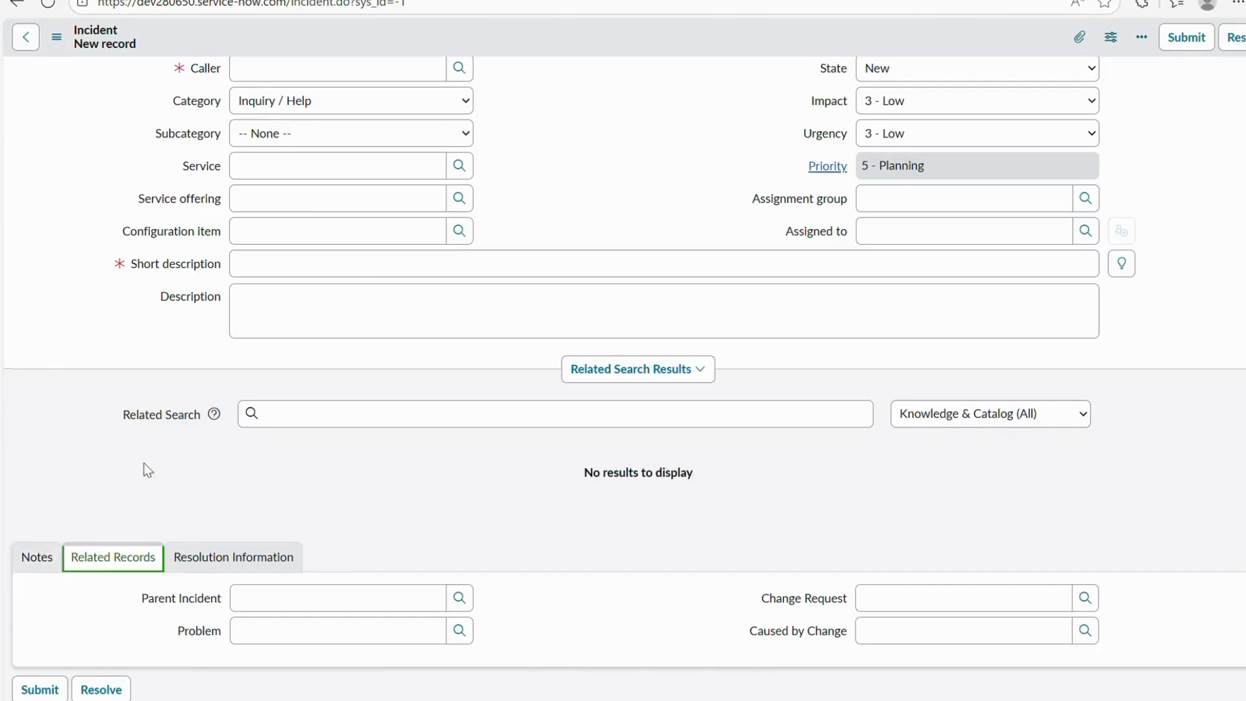
pyautogui.click(222, 557)
pyautogui.click(43, 564)
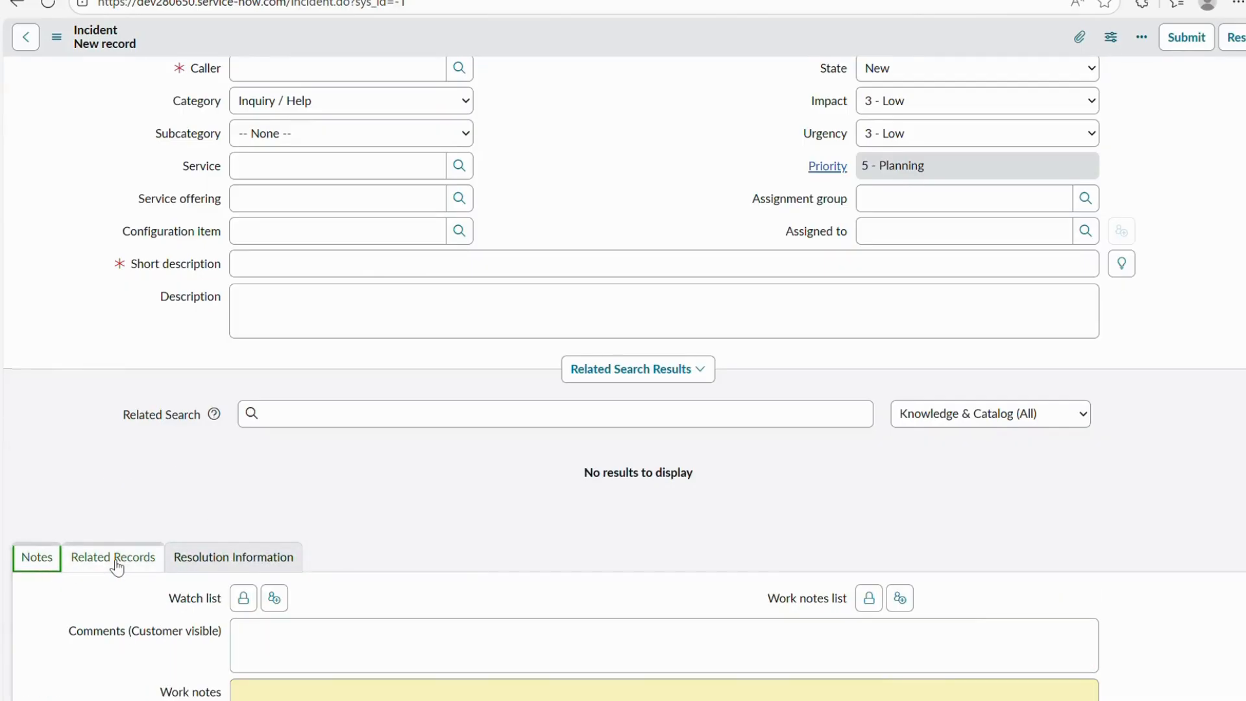
pyautogui.click(116, 561)
pyautogui.click(188, 560)
pyautogui.click(31, 566)
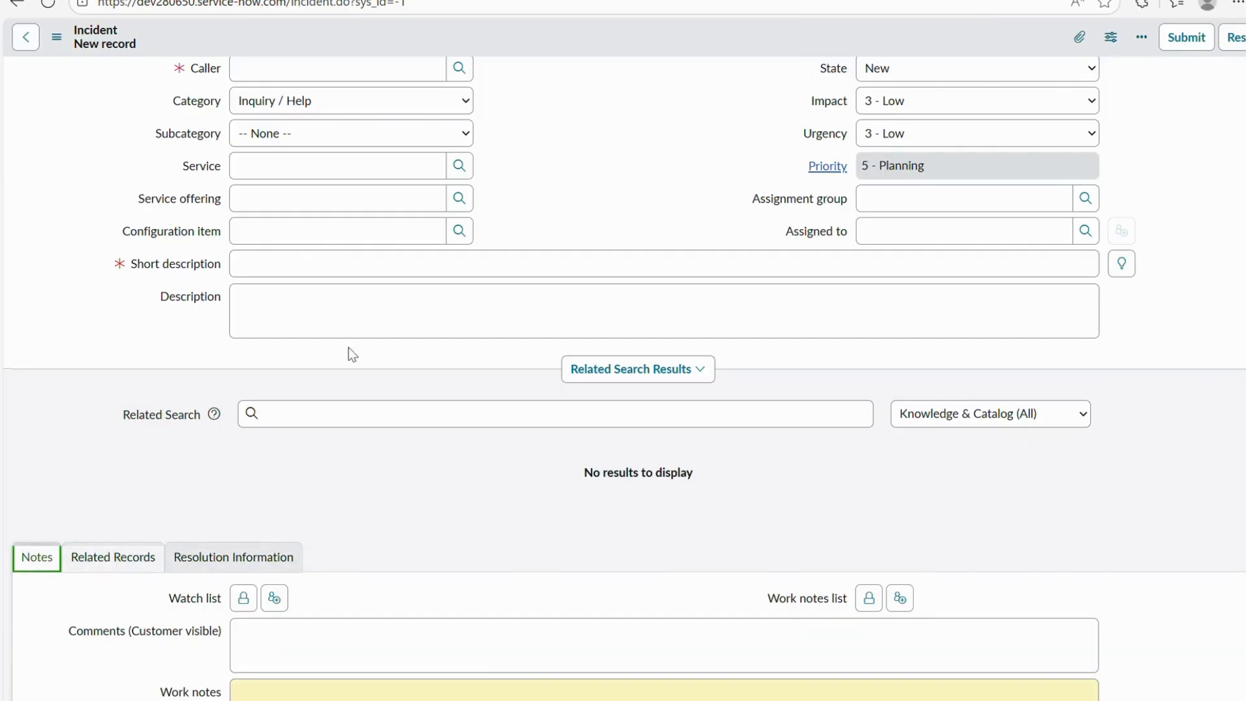
# Open the related lists configuration from the new Incident record, review the selected lists, and cancel back to the form
pyautogui.scroll(1, 261, 445)
pyautogui.scroll(-3, 369, 419)
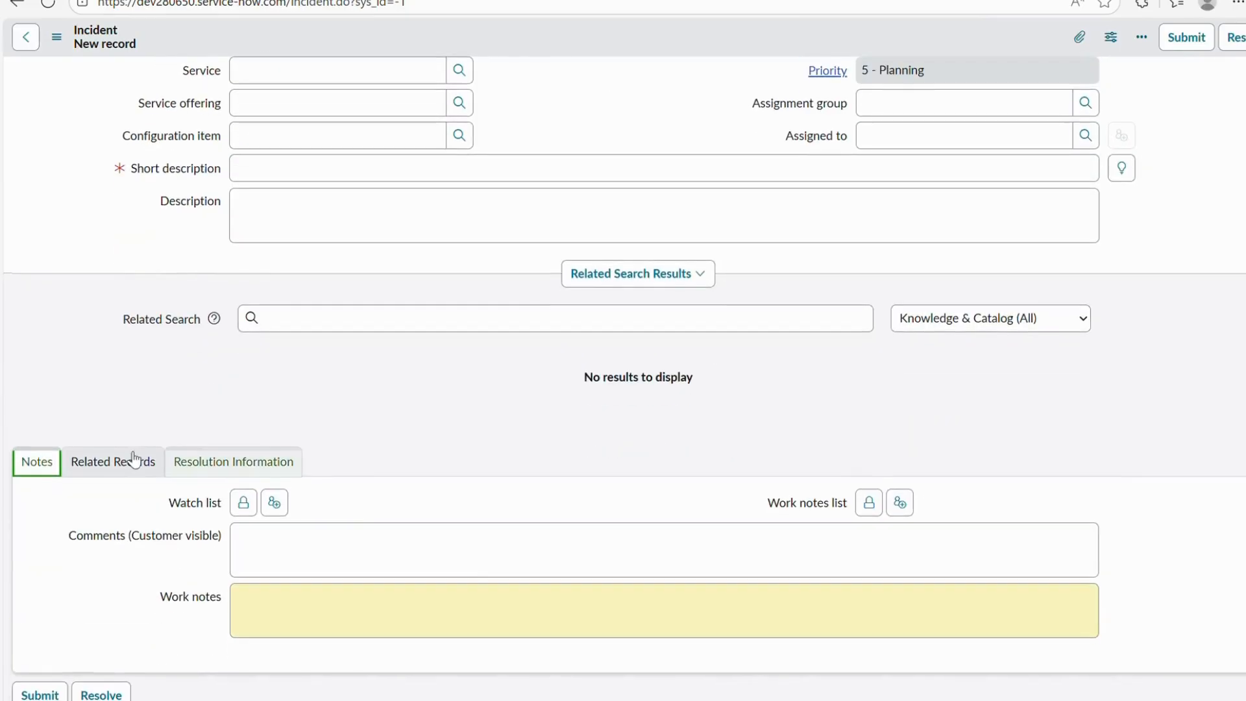
pyautogui.click(549, 80)
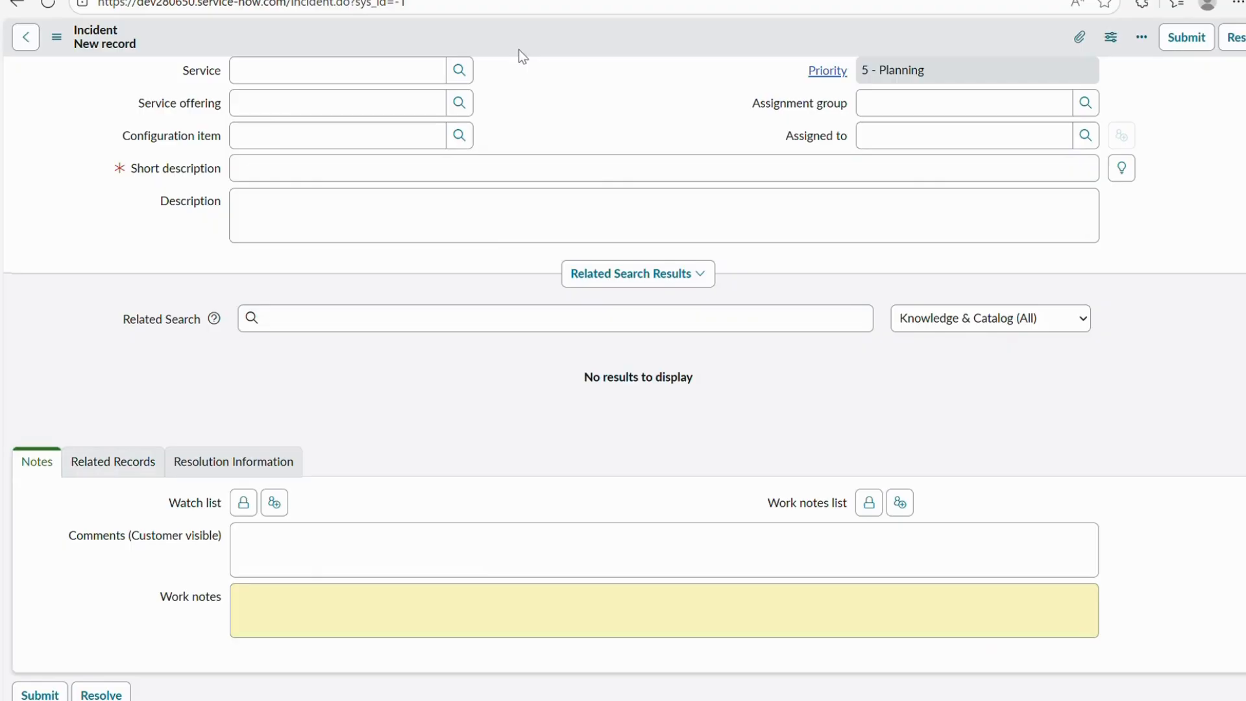
pyautogui.click(64, 41)
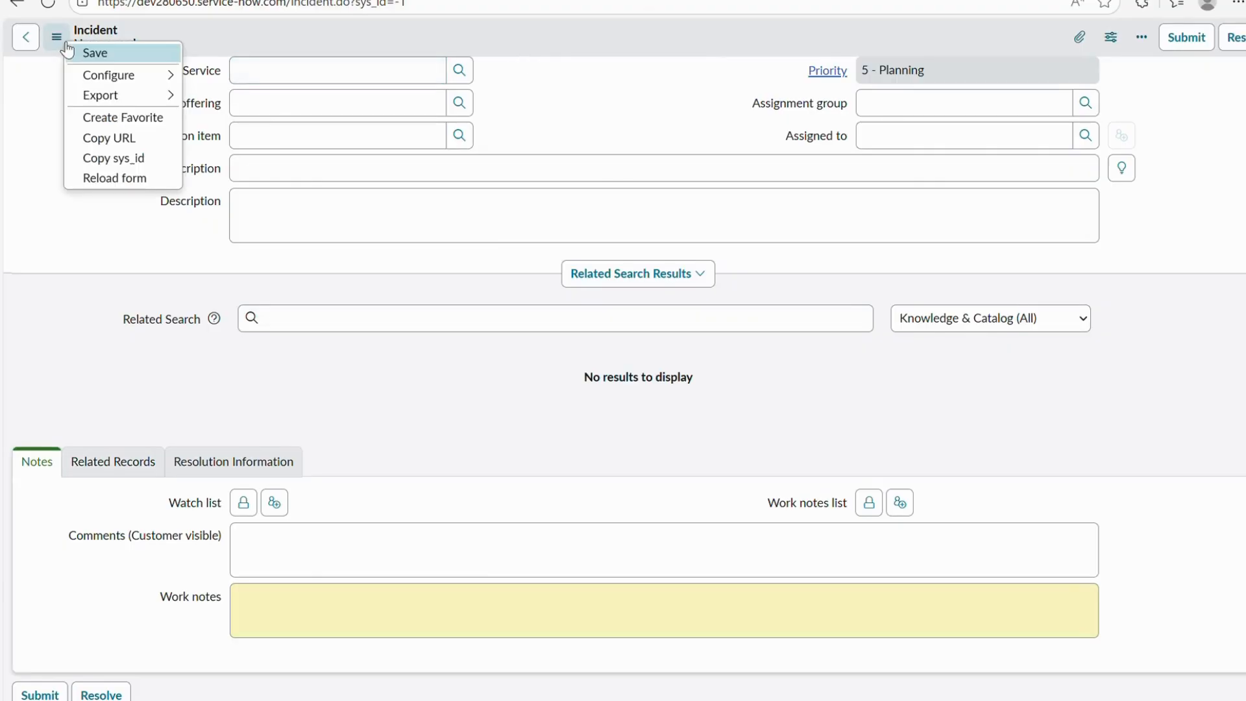
pyautogui.click(58, 38)
pyautogui.click(62, 42)
pyautogui.moveTo(83, 83)
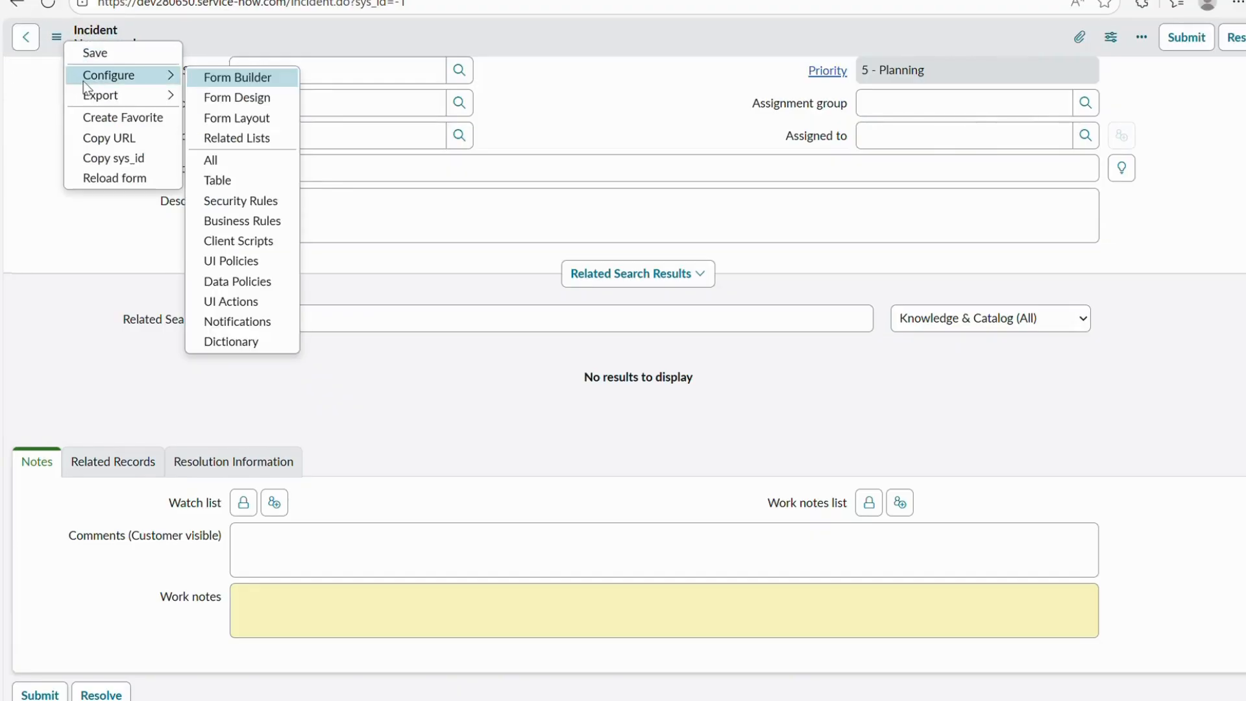
pyautogui.click(240, 138)
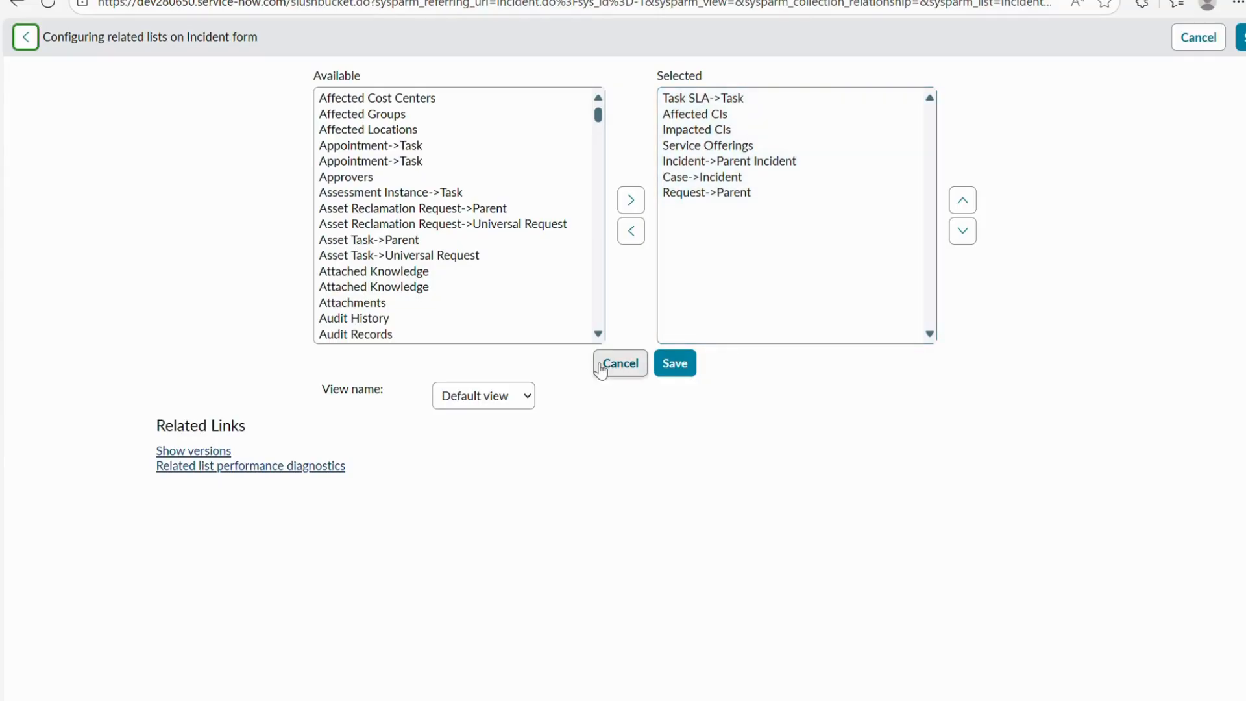
pyautogui.click(622, 363)
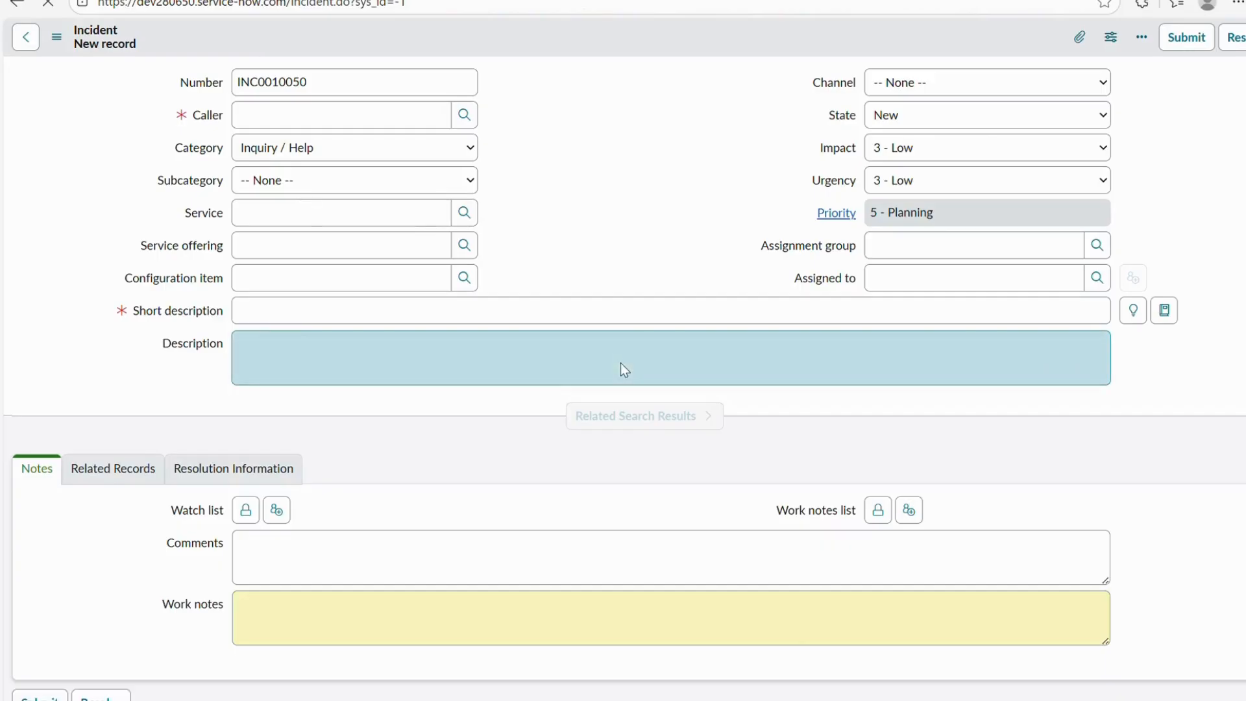
pyautogui.scroll(-2, 361, 242)
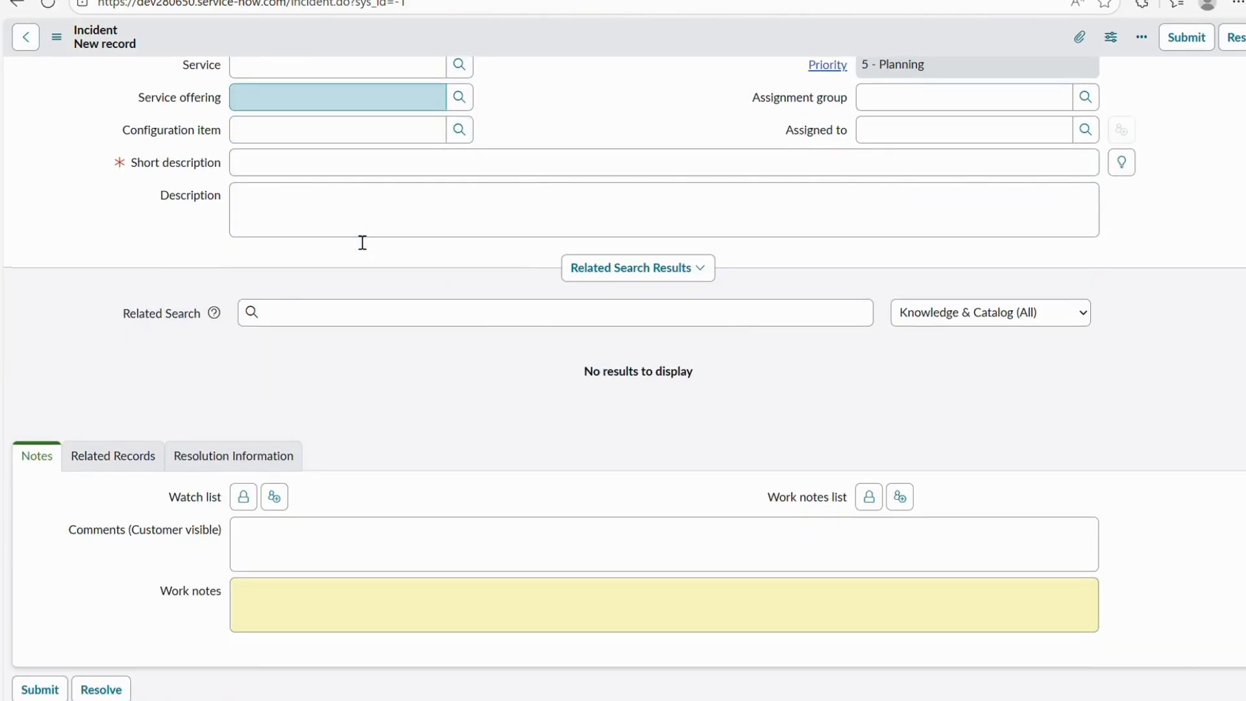
pyautogui.scroll(3, 438, 547)
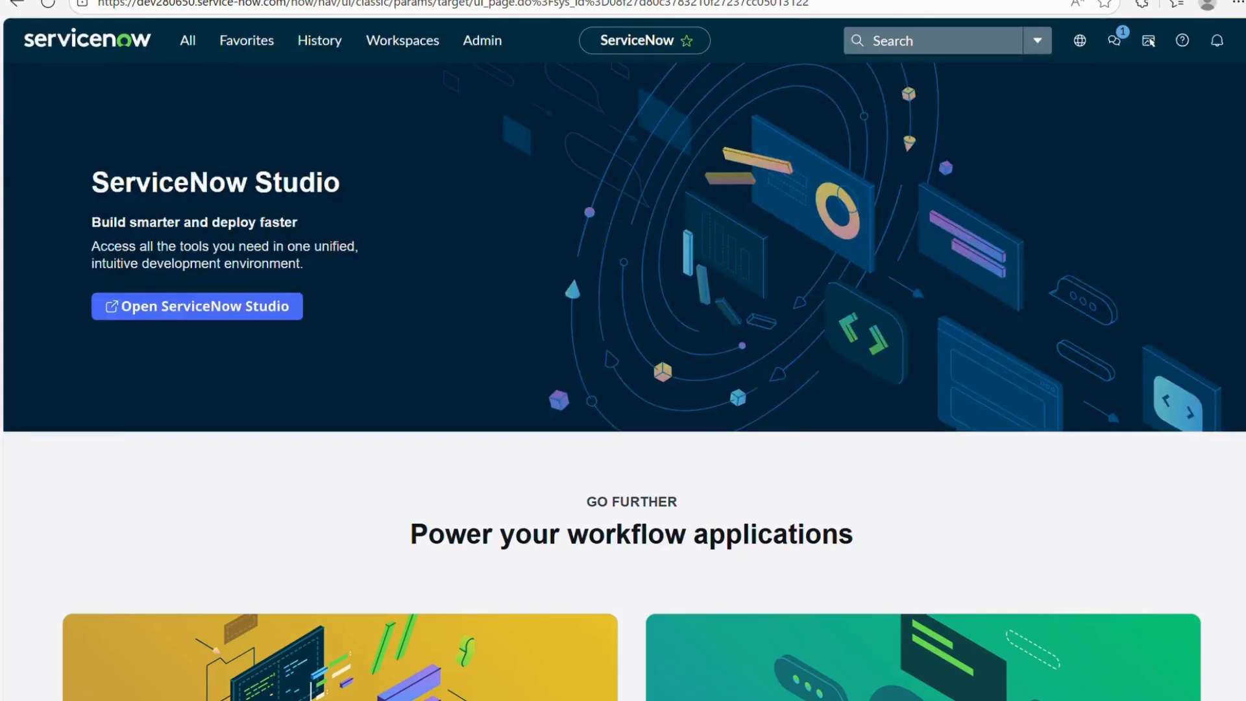
# Open the incident list with incident.LIST in the navigator and open the first incident in it
pyautogui.click(191, 43)
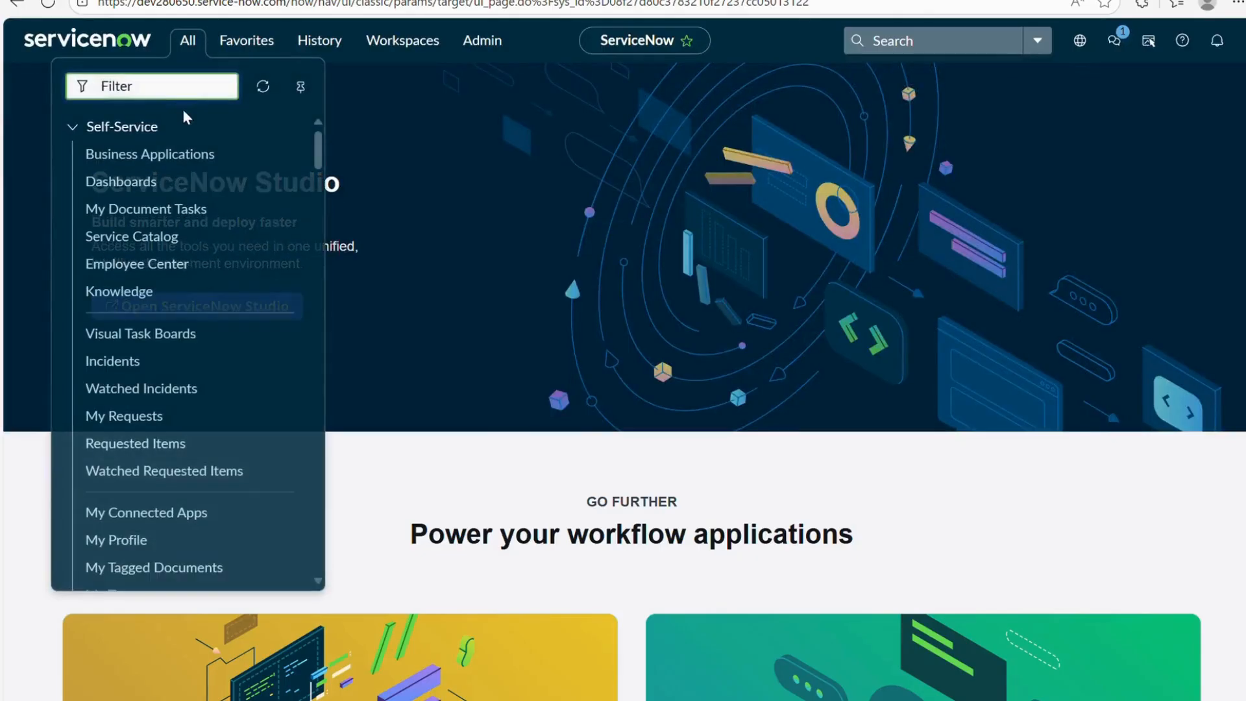
pyautogui.write('incident')
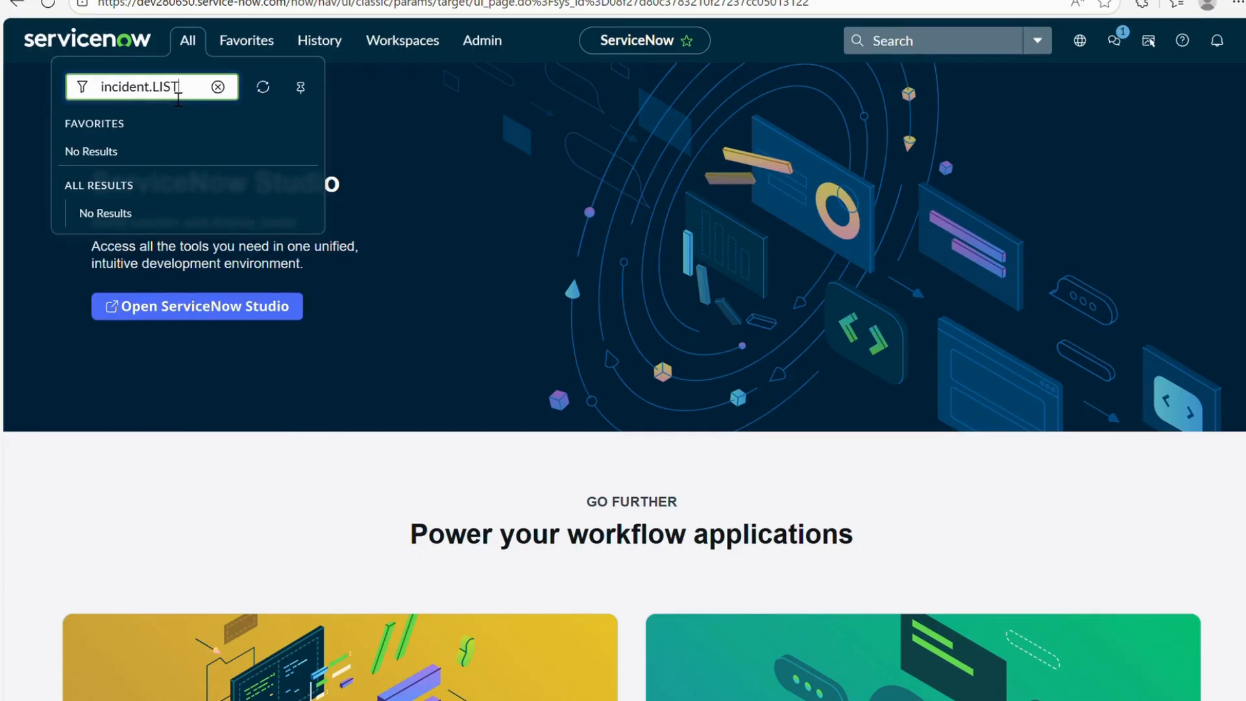
pyautogui.write('.LIST')
pyautogui.press('Return')
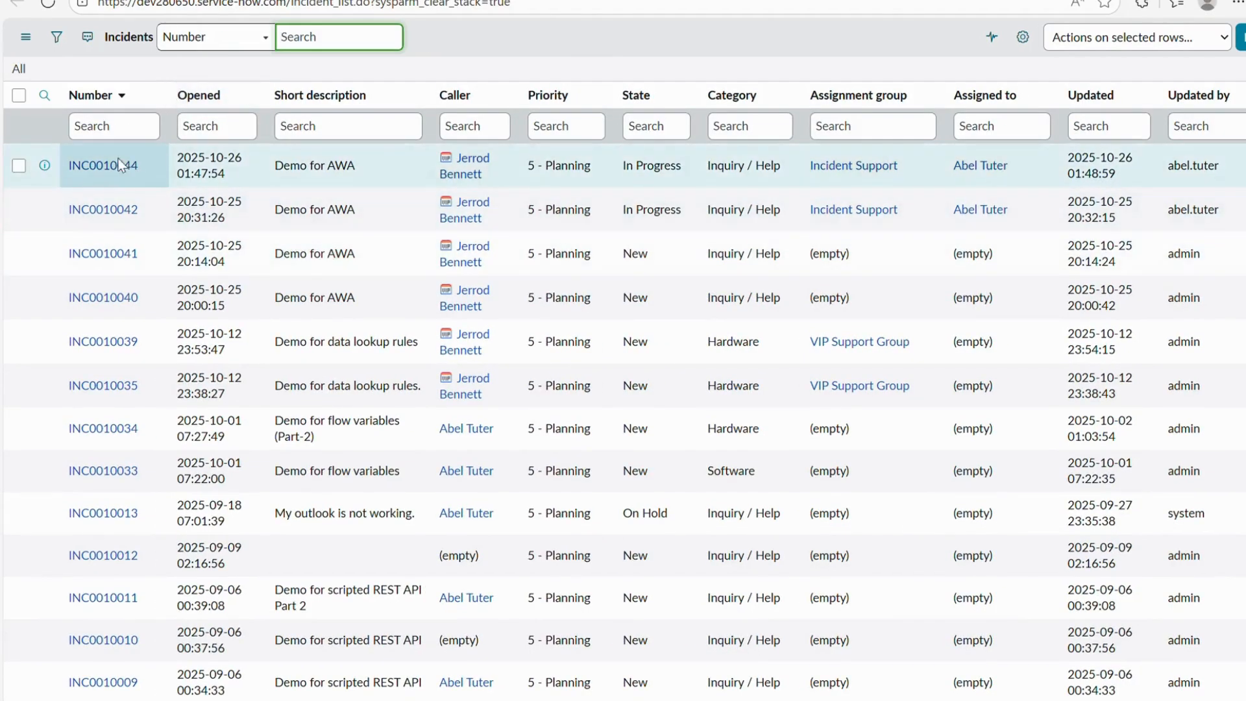
pyautogui.click(123, 169)
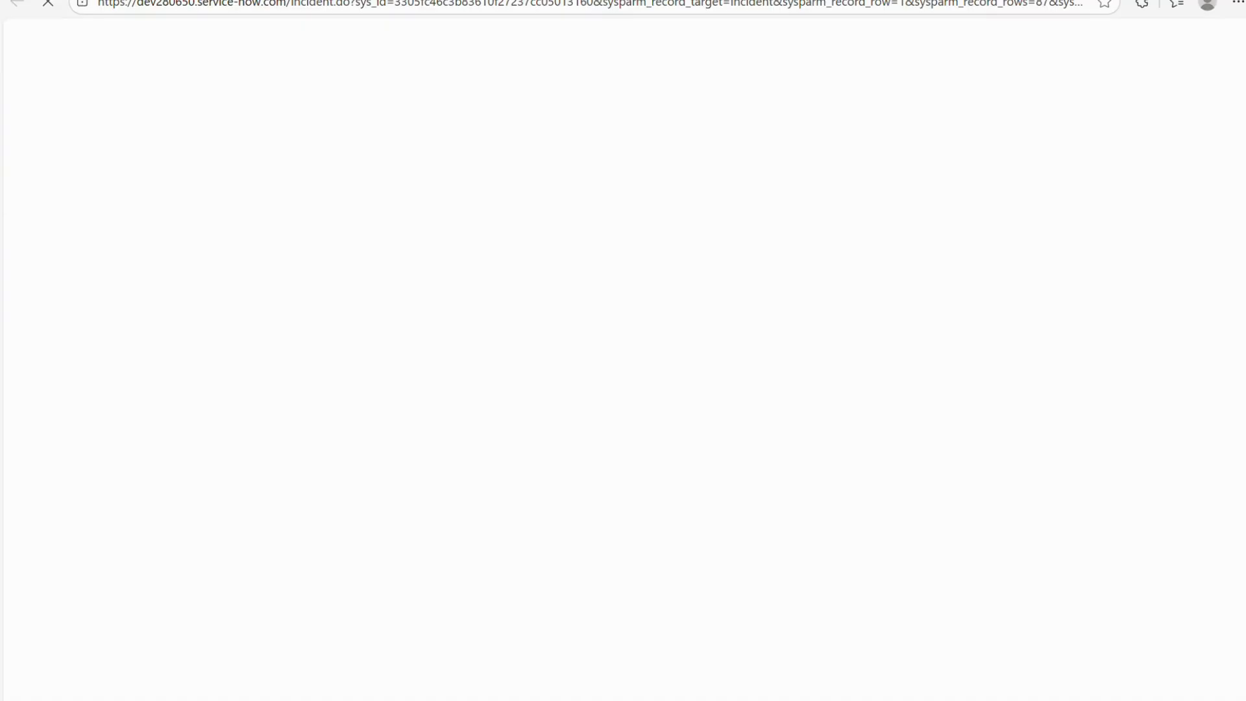
# View the Affected CIs, Impacted Services/CIs, Child Incidents and Customer Cases related lists of the incident record
pyautogui.scroll(-9, 429, 384)
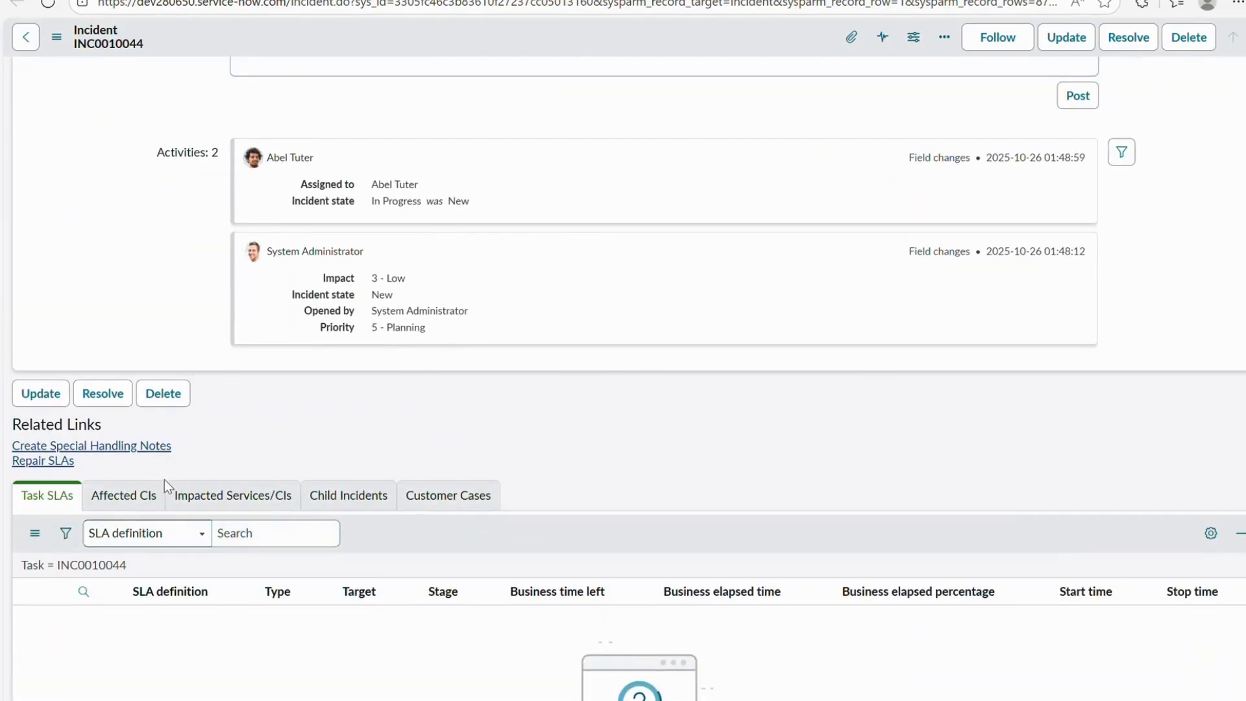
pyautogui.click(143, 497)
pyautogui.click(243, 503)
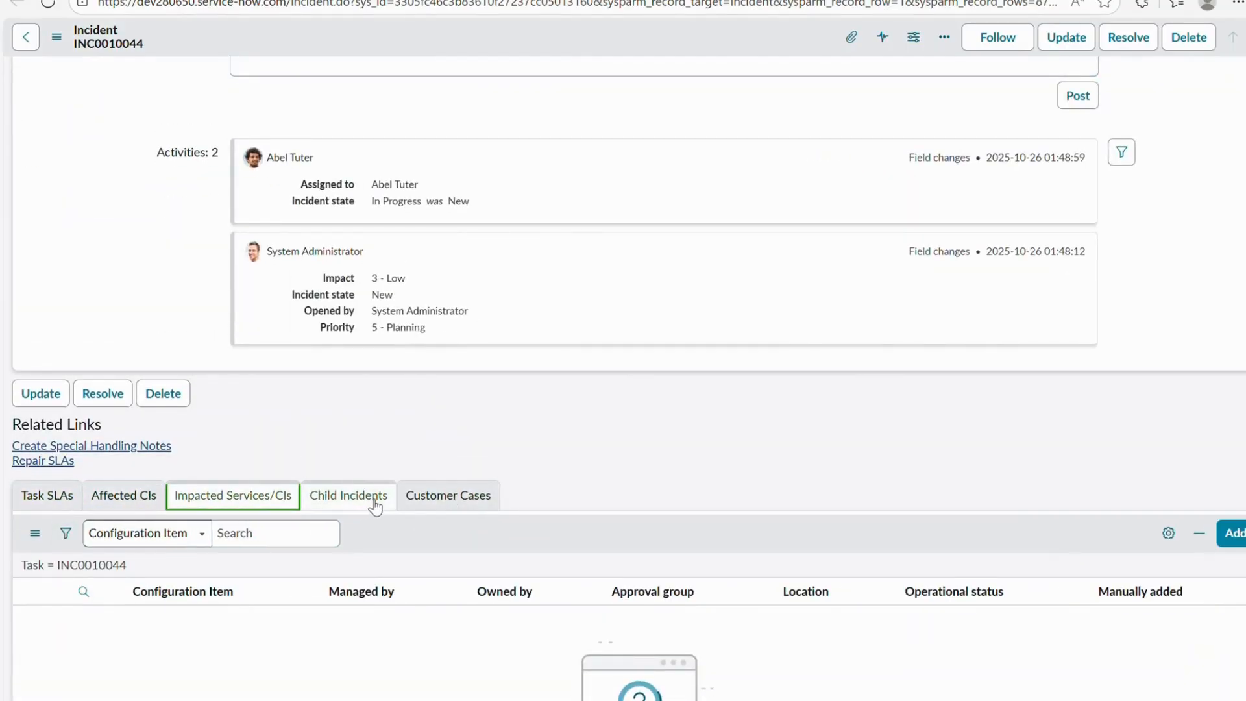
pyautogui.click(360, 503)
pyautogui.click(452, 506)
pyautogui.scroll(9, 491, 461)
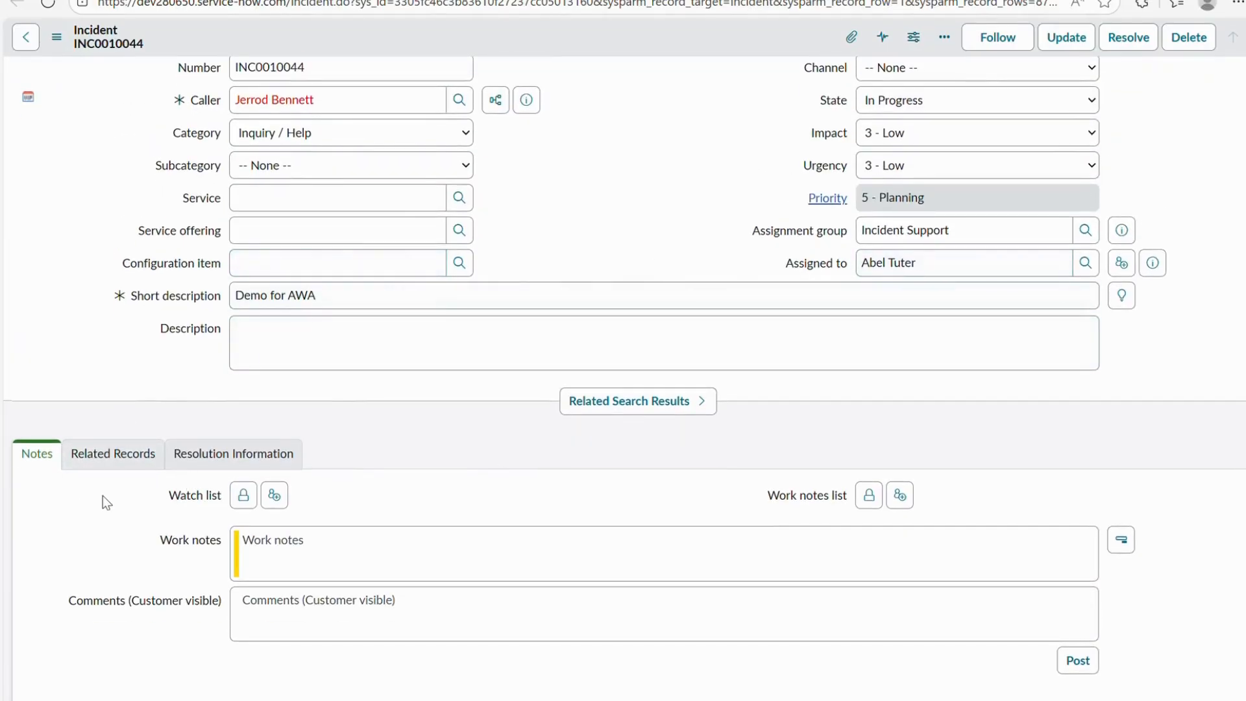
# Open the Related Lists configuration of the Incident form from the existing incident record
pyautogui.rightClick(435, 48)
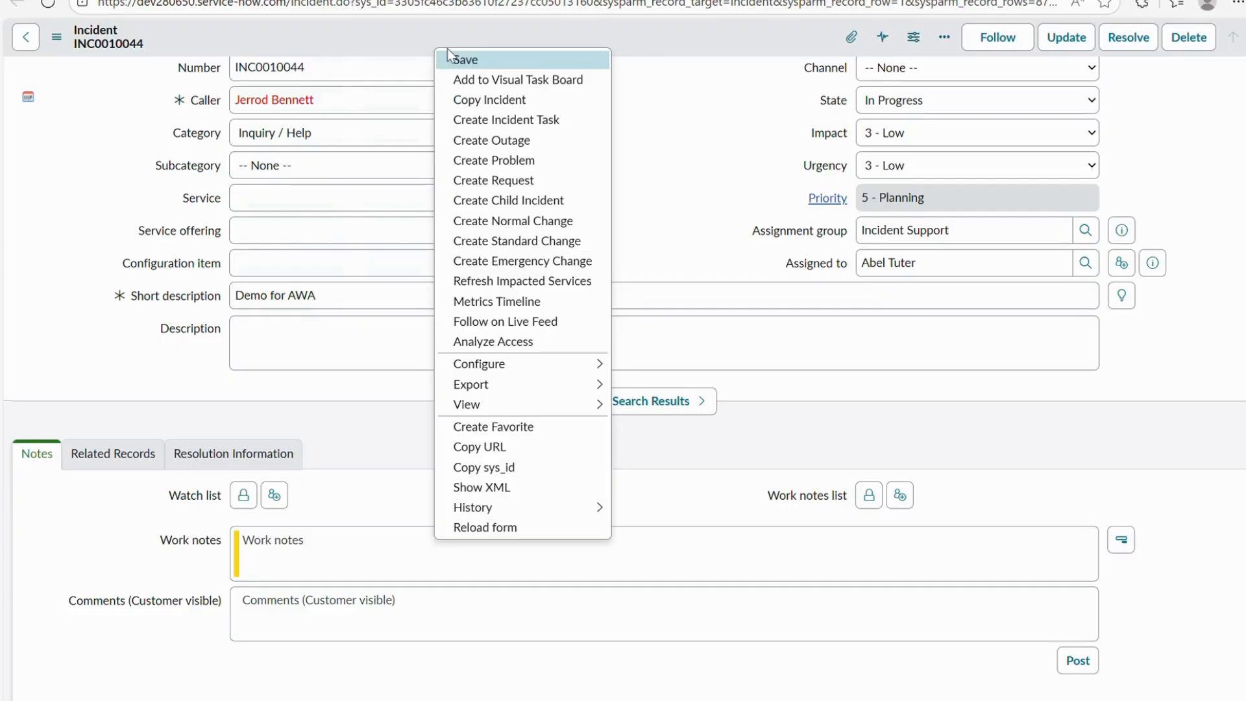
pyautogui.click(56, 37)
pyautogui.click(56, 37)
pyautogui.click(56, 38)
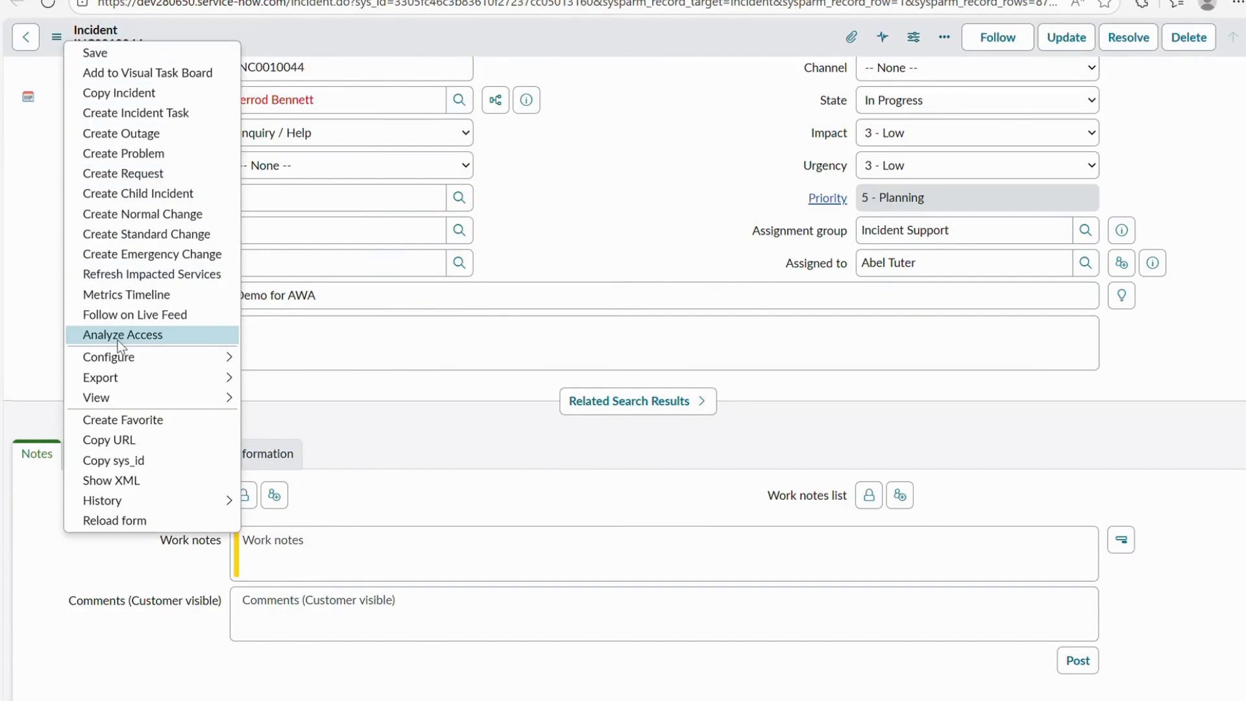
pyautogui.moveTo(123, 357)
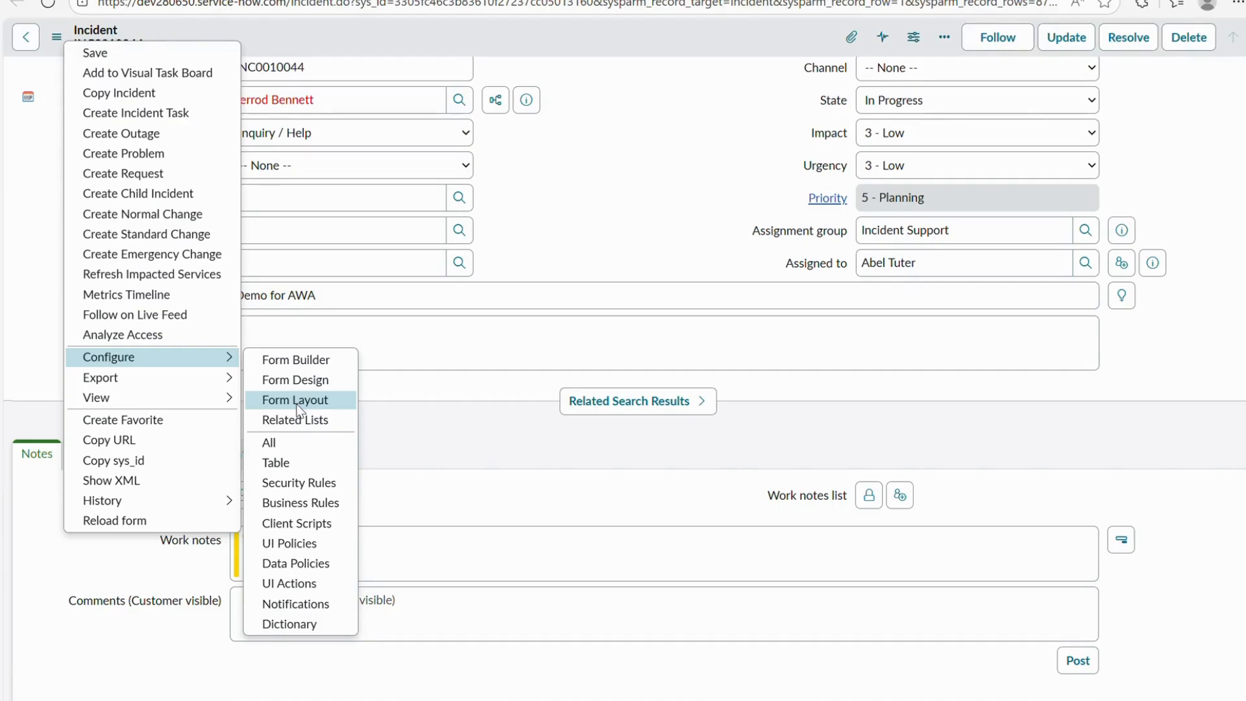
pyautogui.press('Escape')
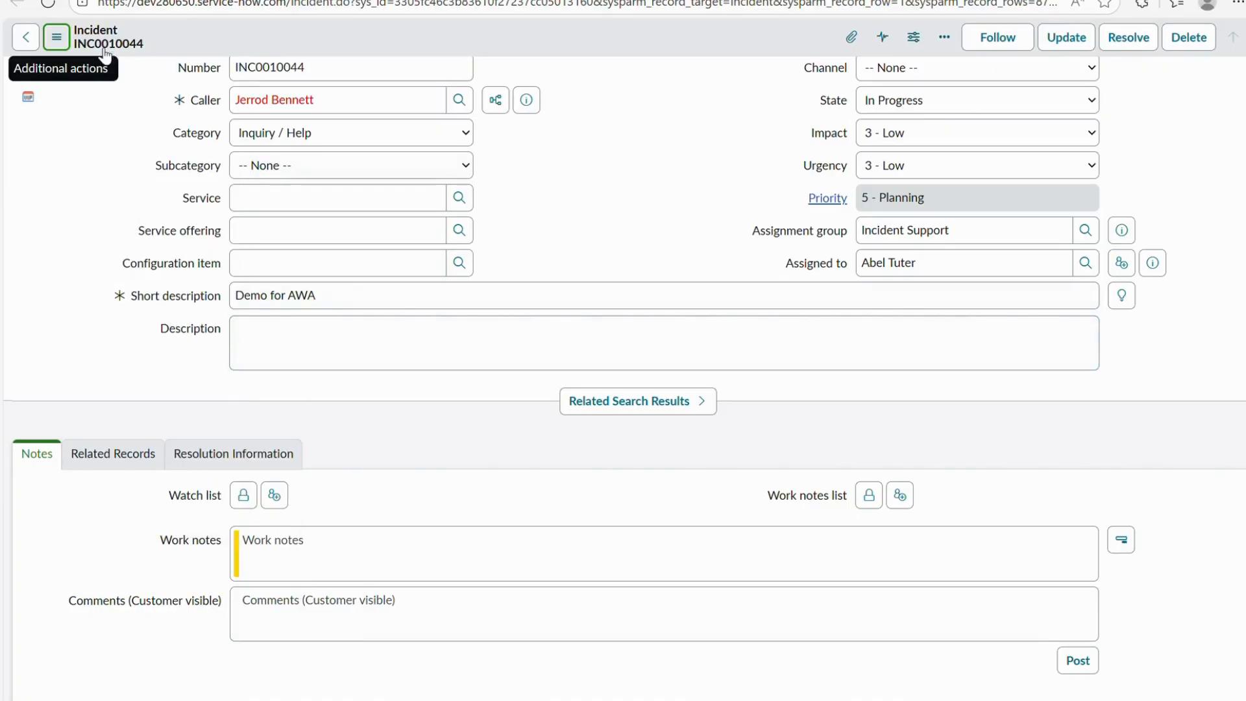
pyautogui.click(57, 37)
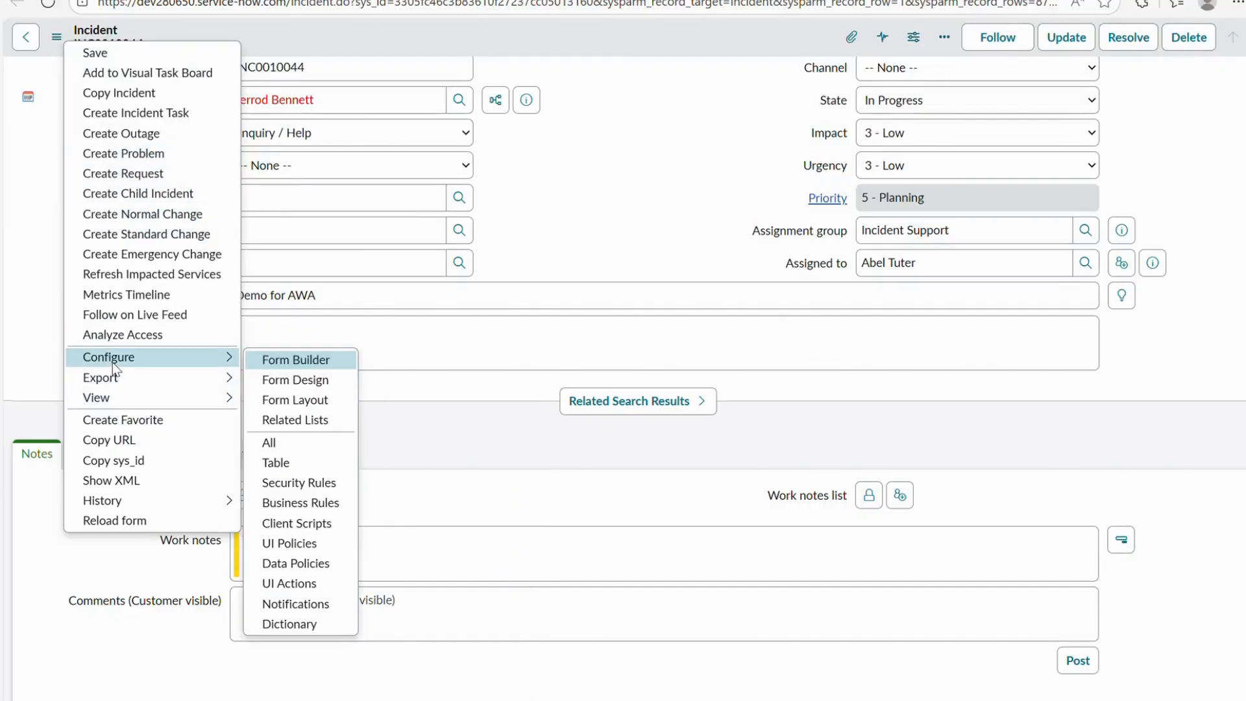
pyautogui.click(287, 418)
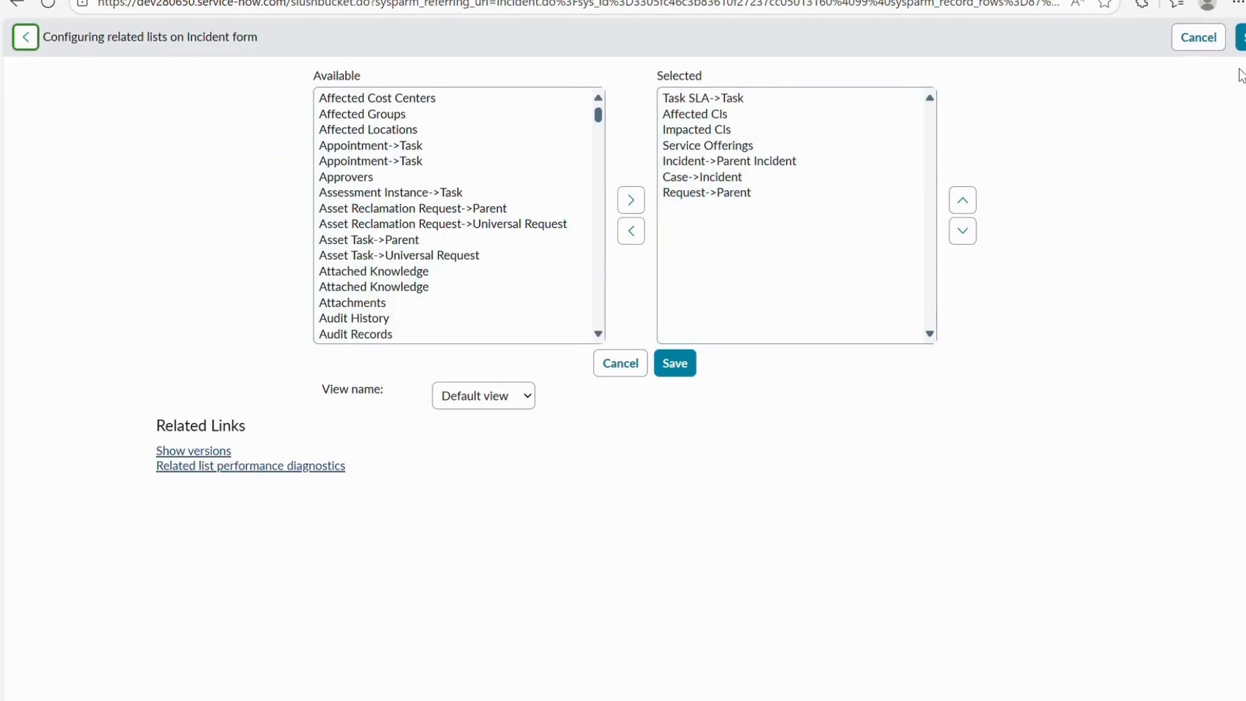
# Review the selected related lists starting at Task SLA->Task, cancel the configuration, and check the related lists beneath the incident
pyautogui.click(747, 104)
pyautogui.hotkey('shift', 'Down')
pyautogui.hotkey('shift', 'Down')
pyautogui.hotkey('shift', 'Down')
pyautogui.hotkey('shift', 'Down')
pyautogui.hotkey('shift', 'Down')
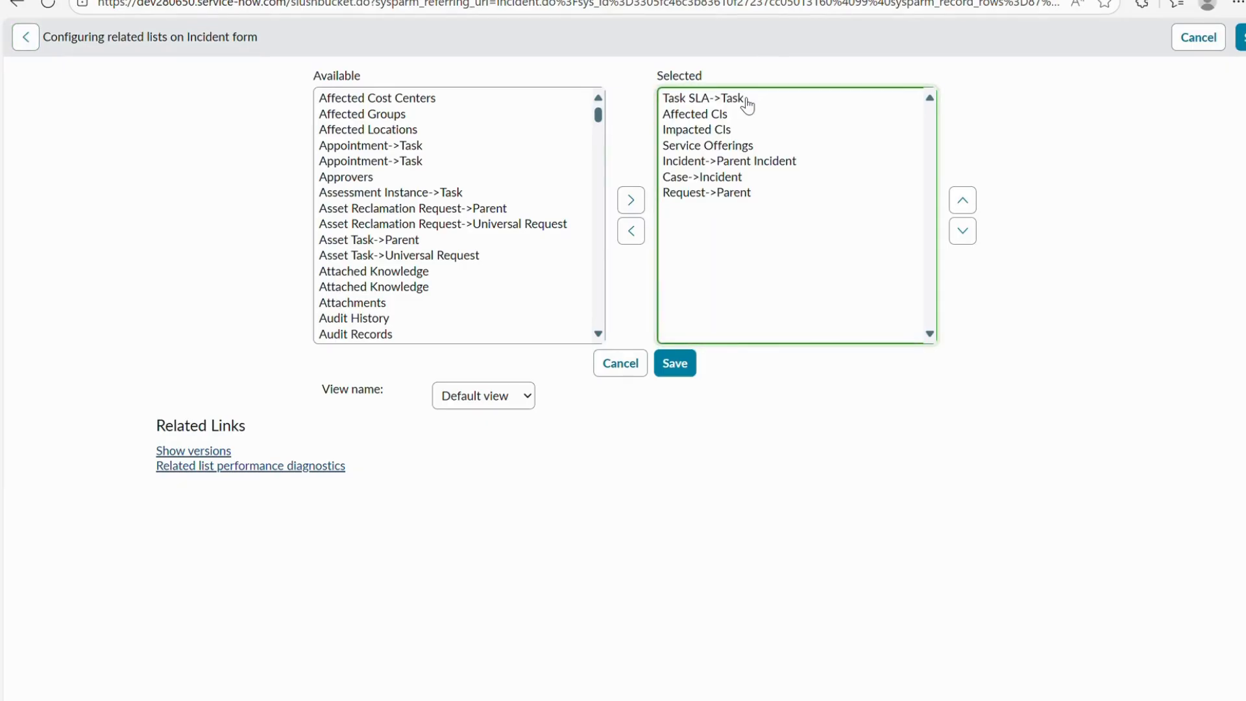
pyautogui.click(627, 367)
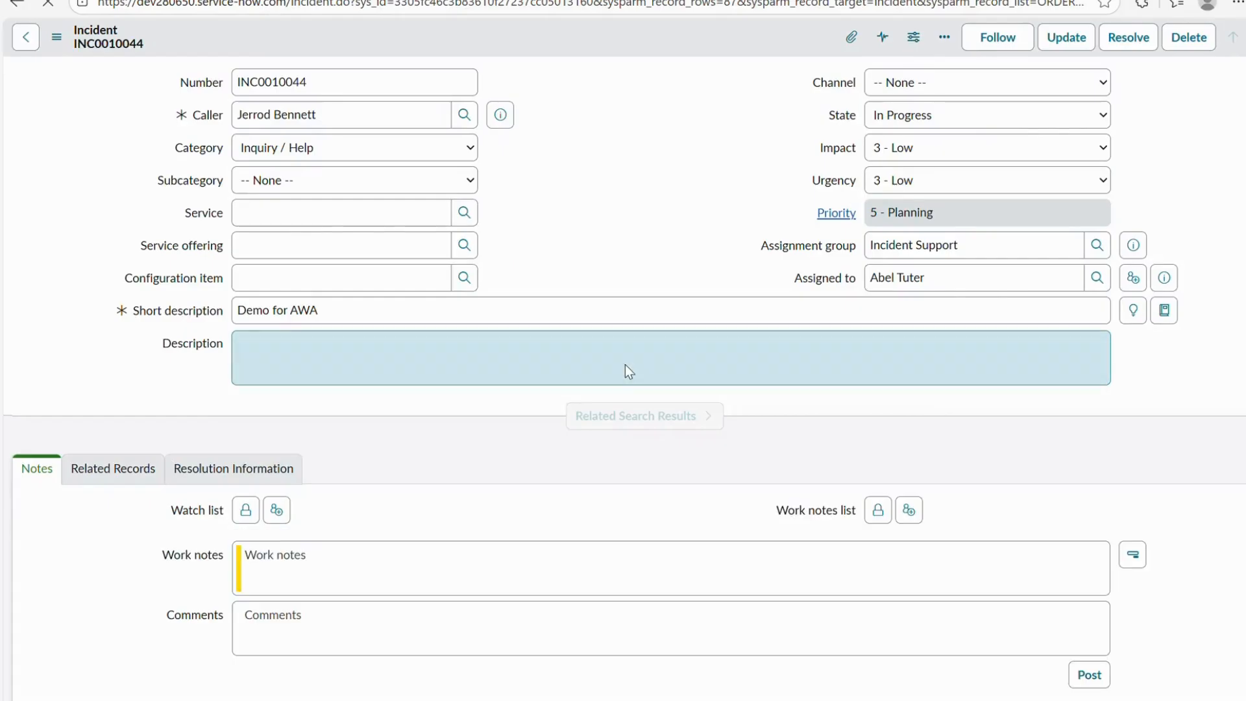
pyautogui.scroll(-10, 461, 481)
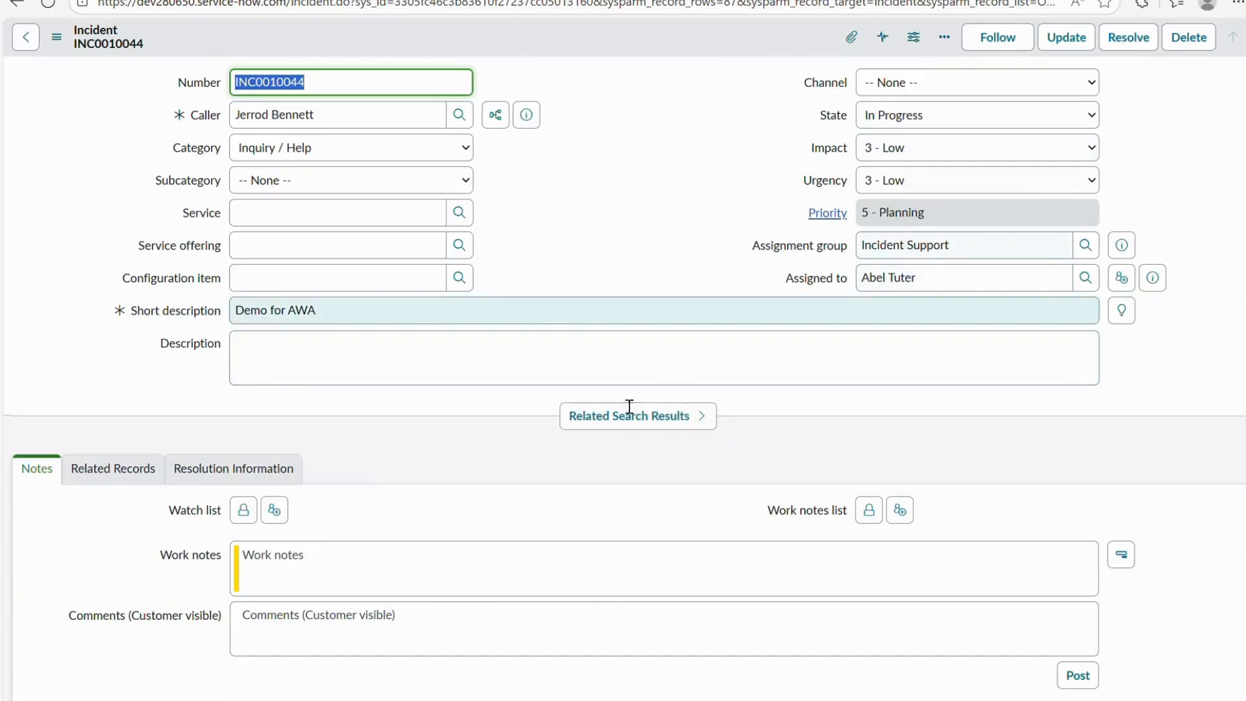
pyautogui.scroll(-9, 660, 383)
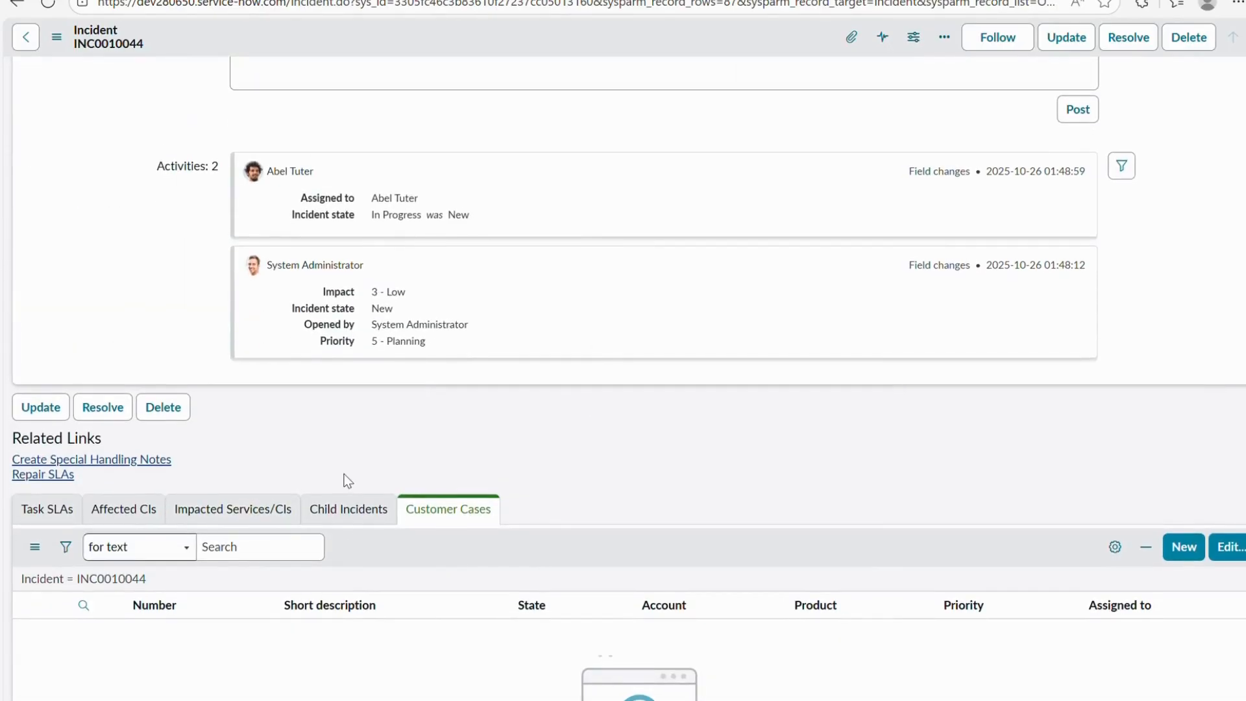
pyautogui.scroll(5, 582, 493)
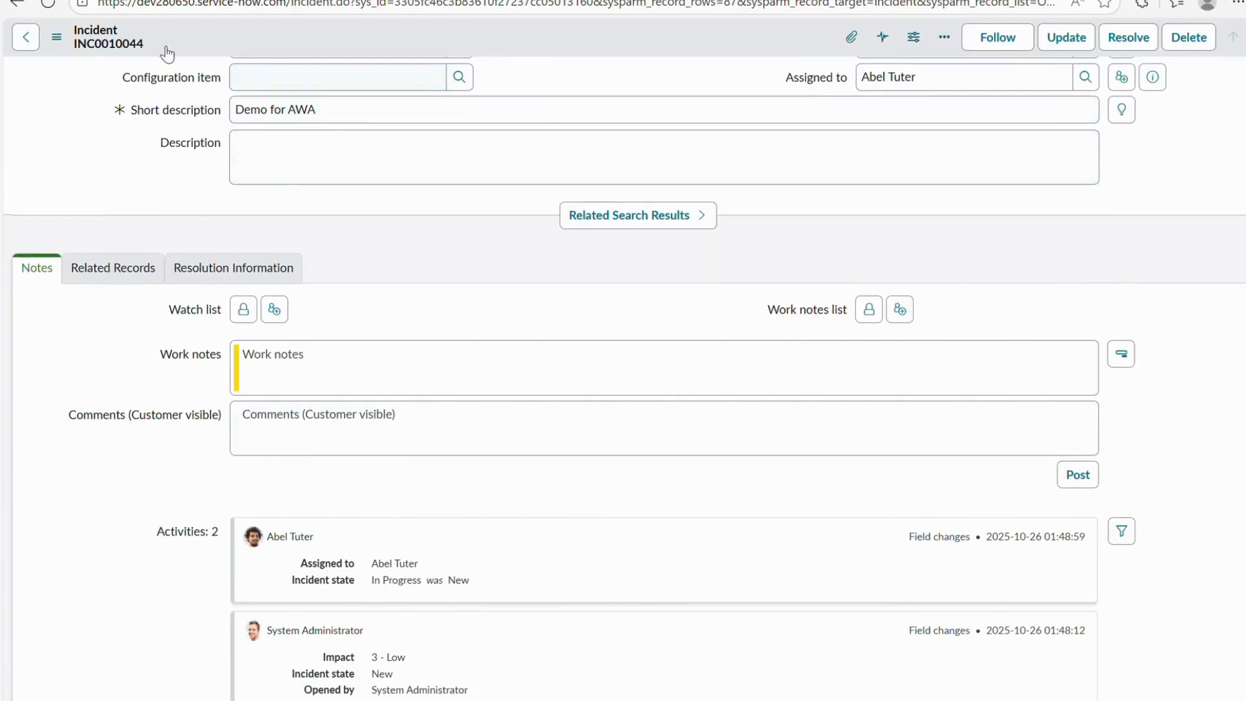
# Open Form Builder for the Incident form from the incident record
pyautogui.click(58, 37)
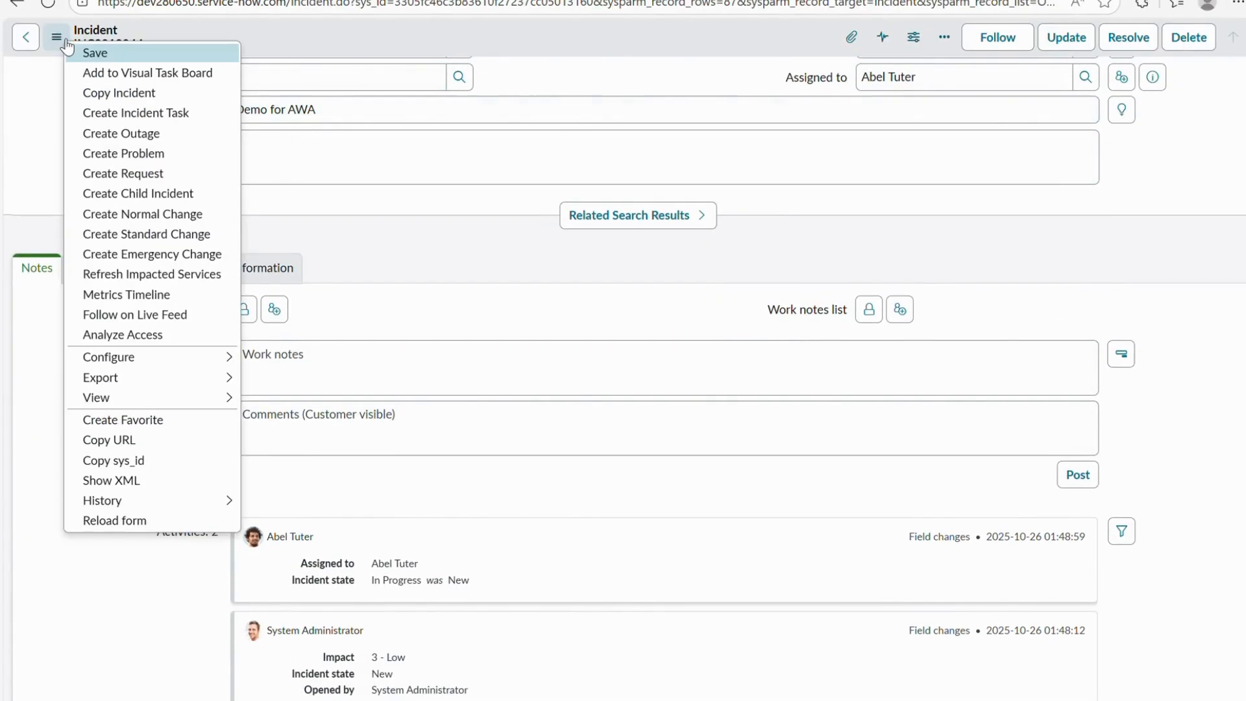
pyautogui.moveTo(144, 356)
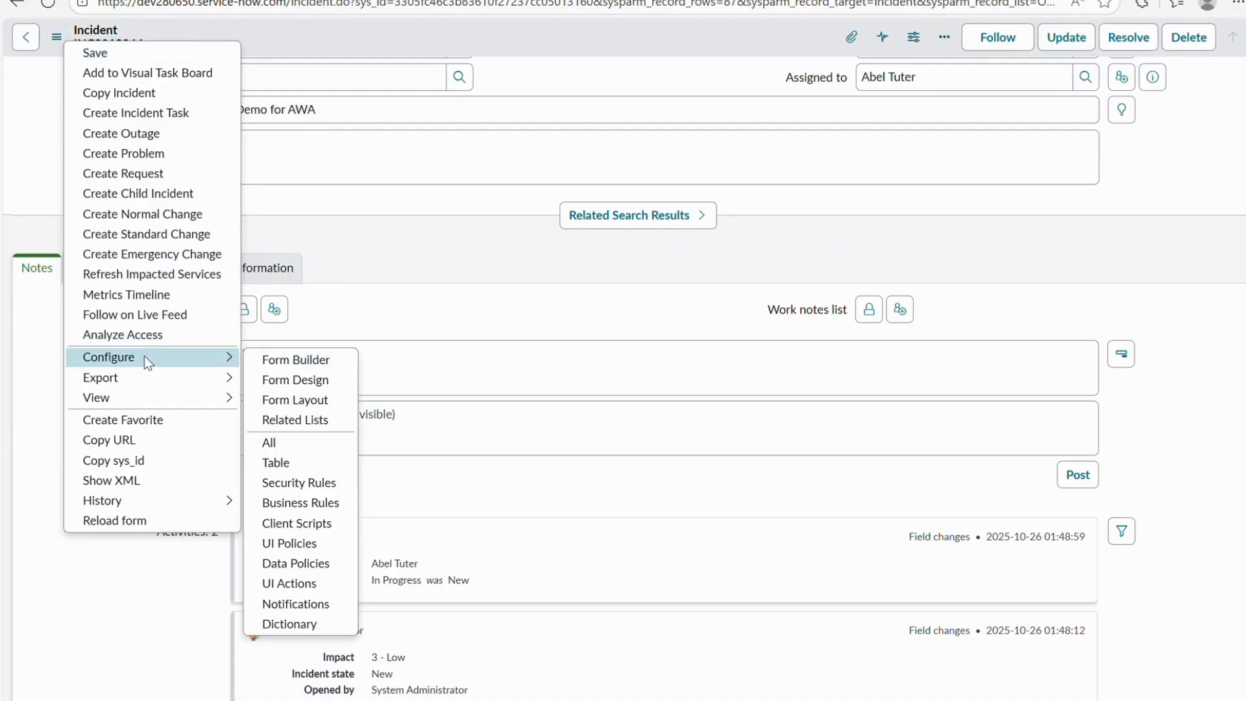
pyautogui.click(322, 359)
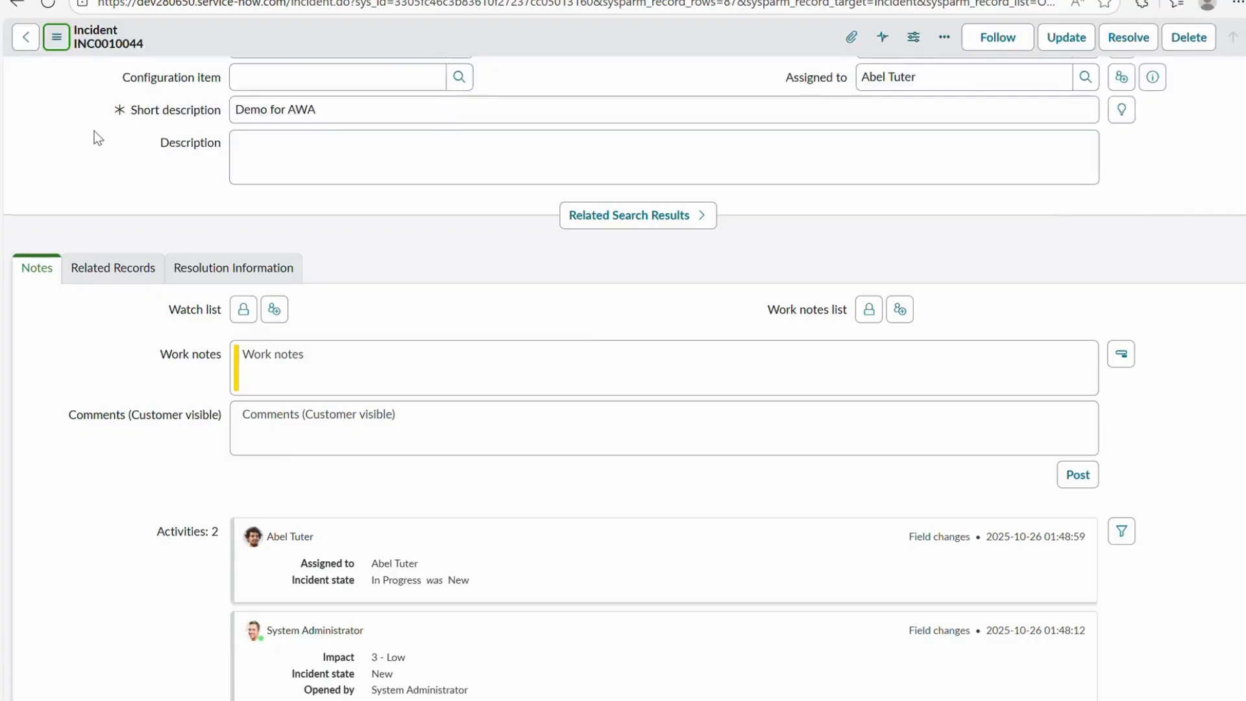
# In Form Design for the Incident form, move Subcategory above Category in the Incident section and save the design
pyautogui.click(57, 37)
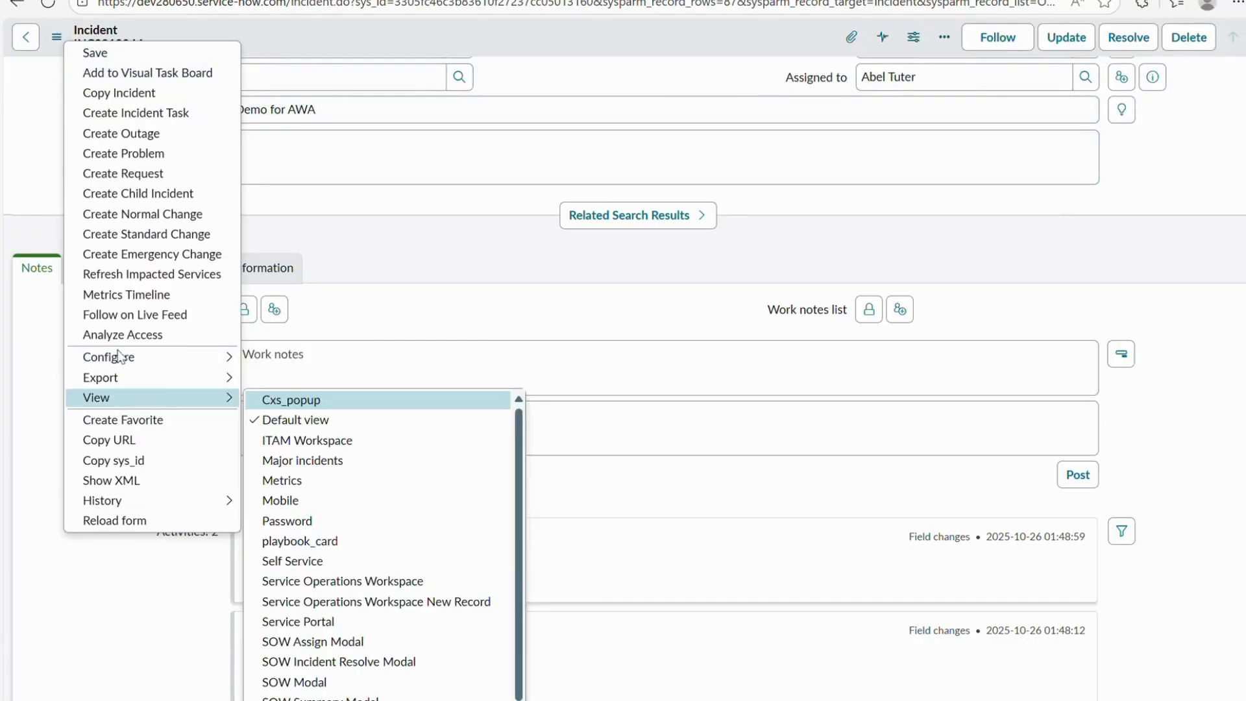
pyautogui.moveTo(116, 355)
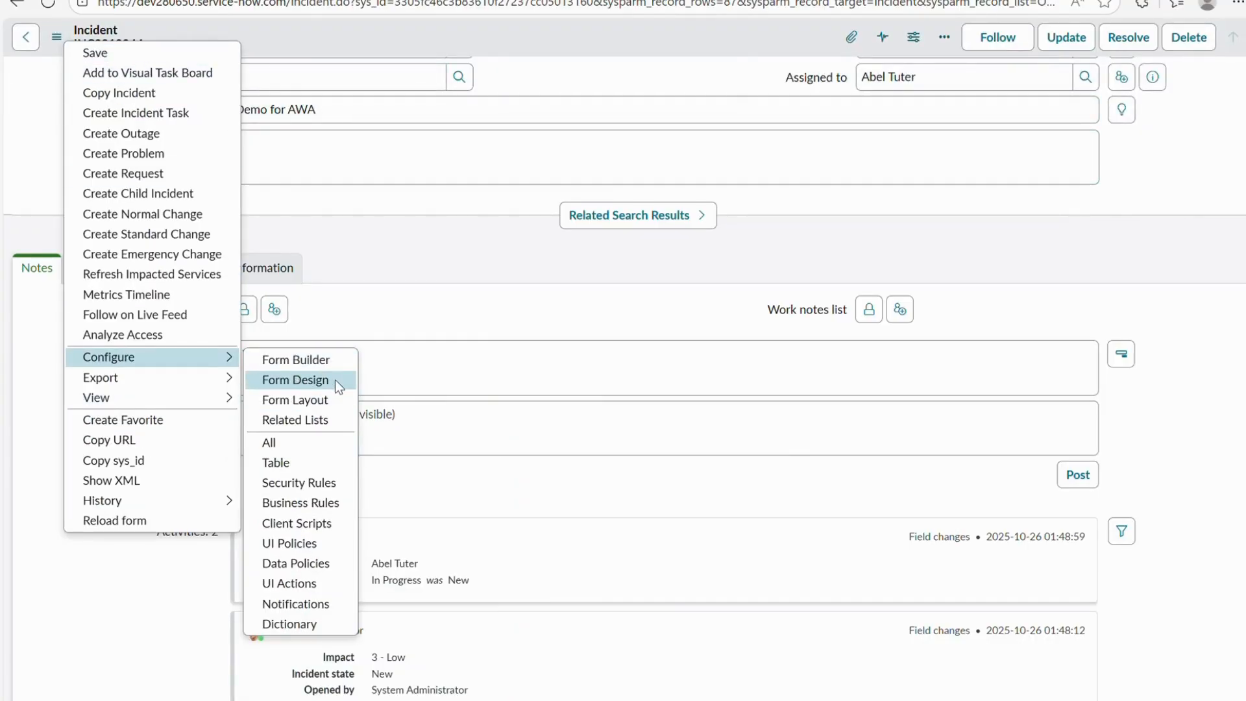
pyautogui.click(303, 379)
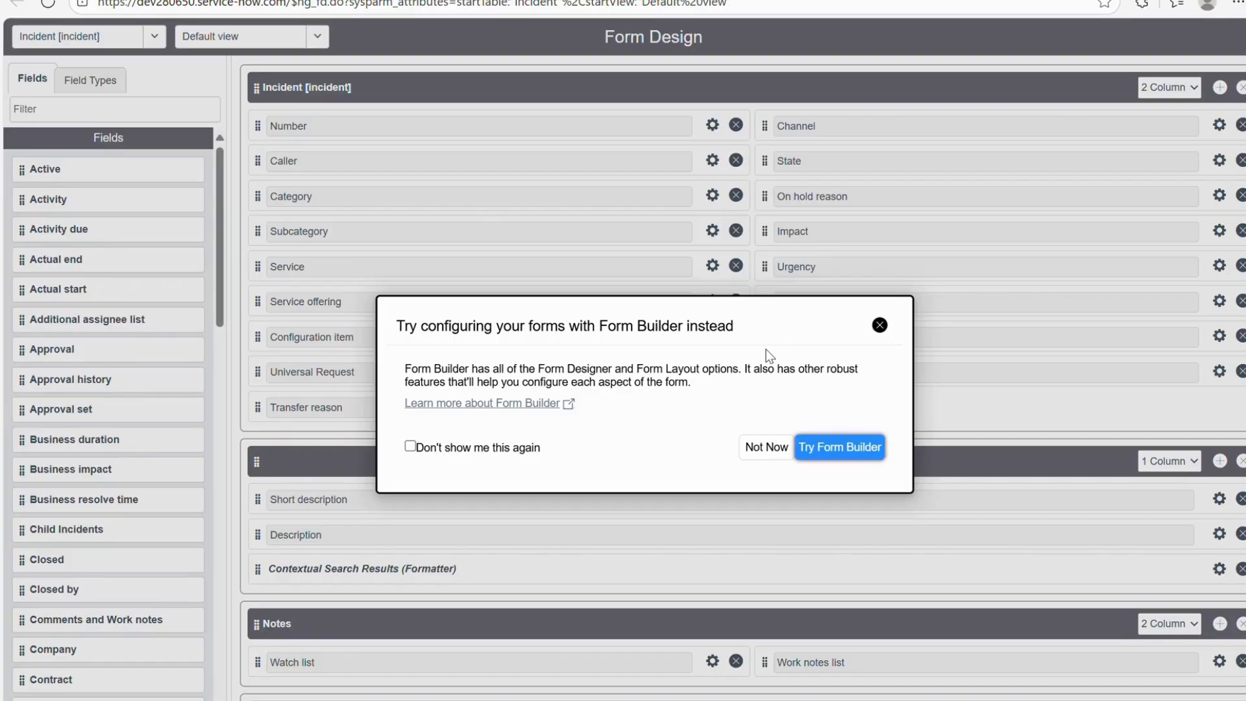
pyautogui.click(881, 328)
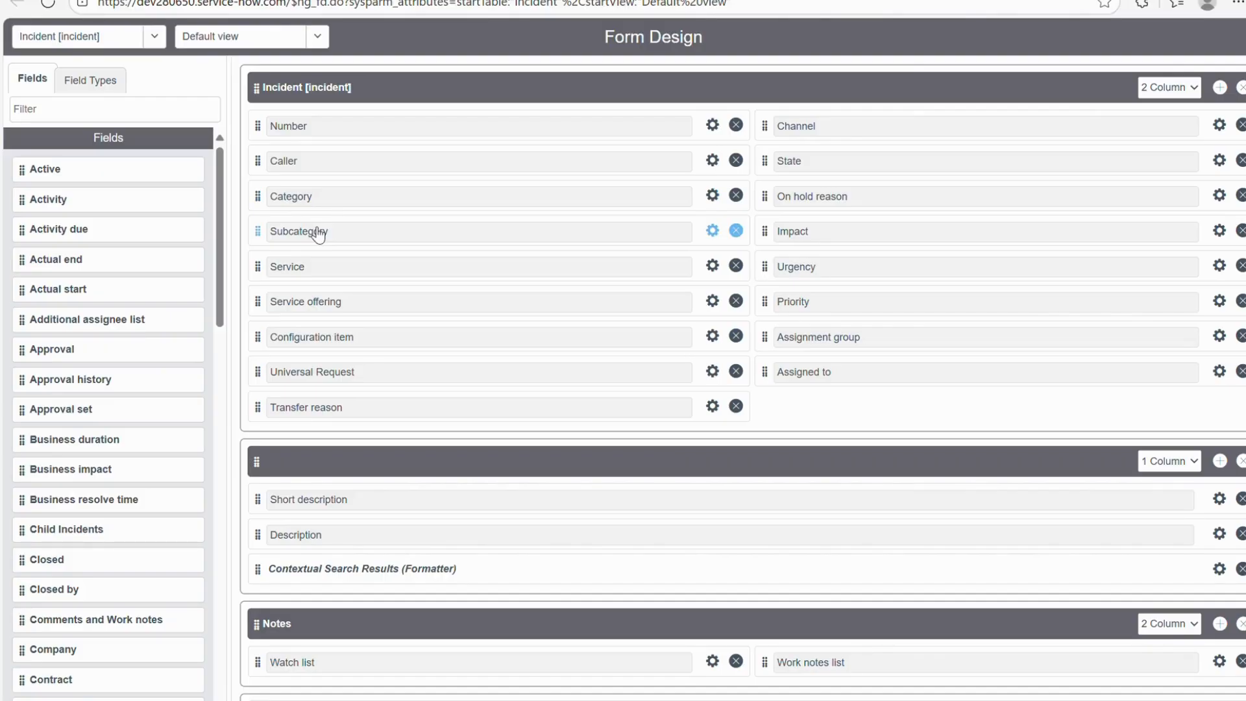
pyautogui.moveTo(324, 227); pyautogui.dragTo(277, 196)
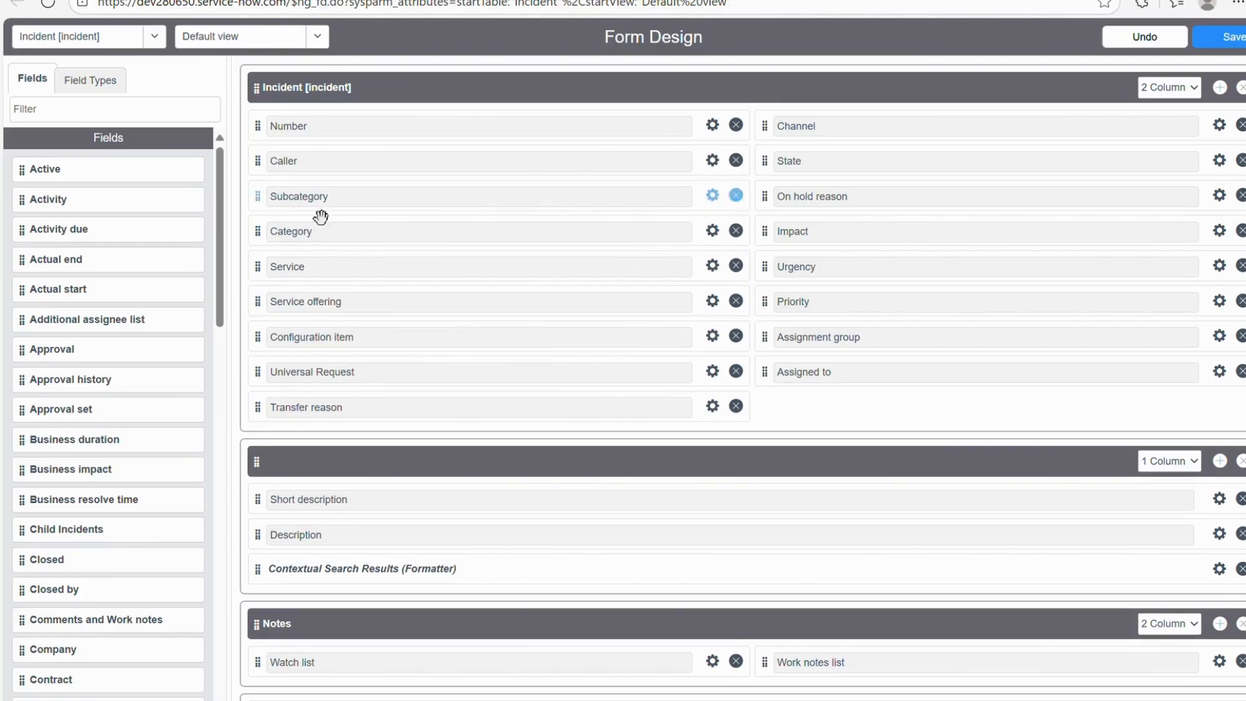
pyautogui.click(1222, 37)
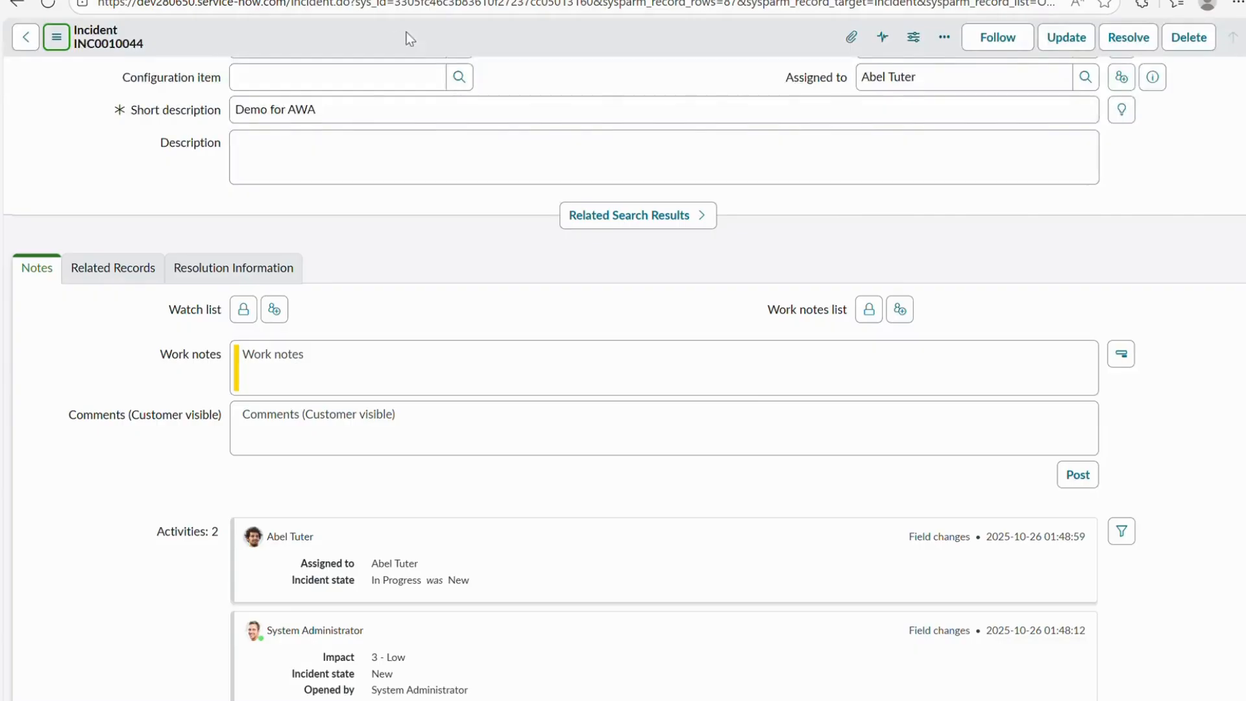
# Reload the incident form and check the order of the Subcategory and Category fields
pyautogui.rightClick(522, 42)
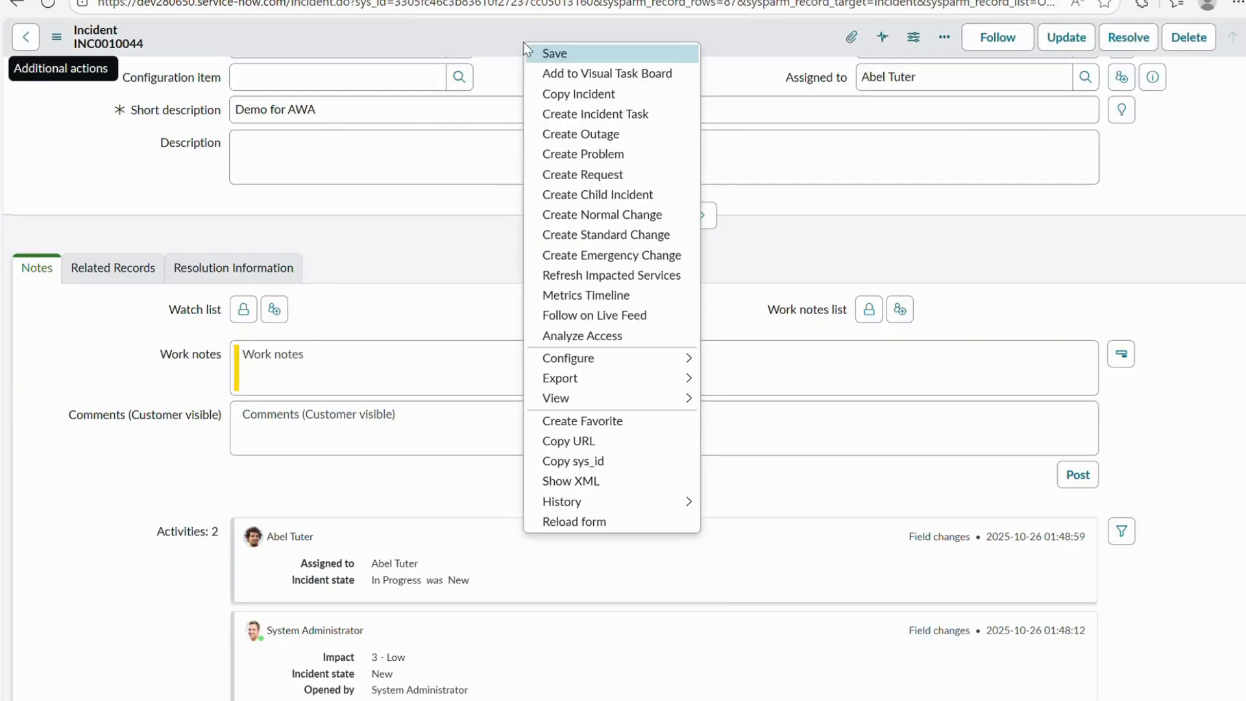
pyautogui.click(613, 522)
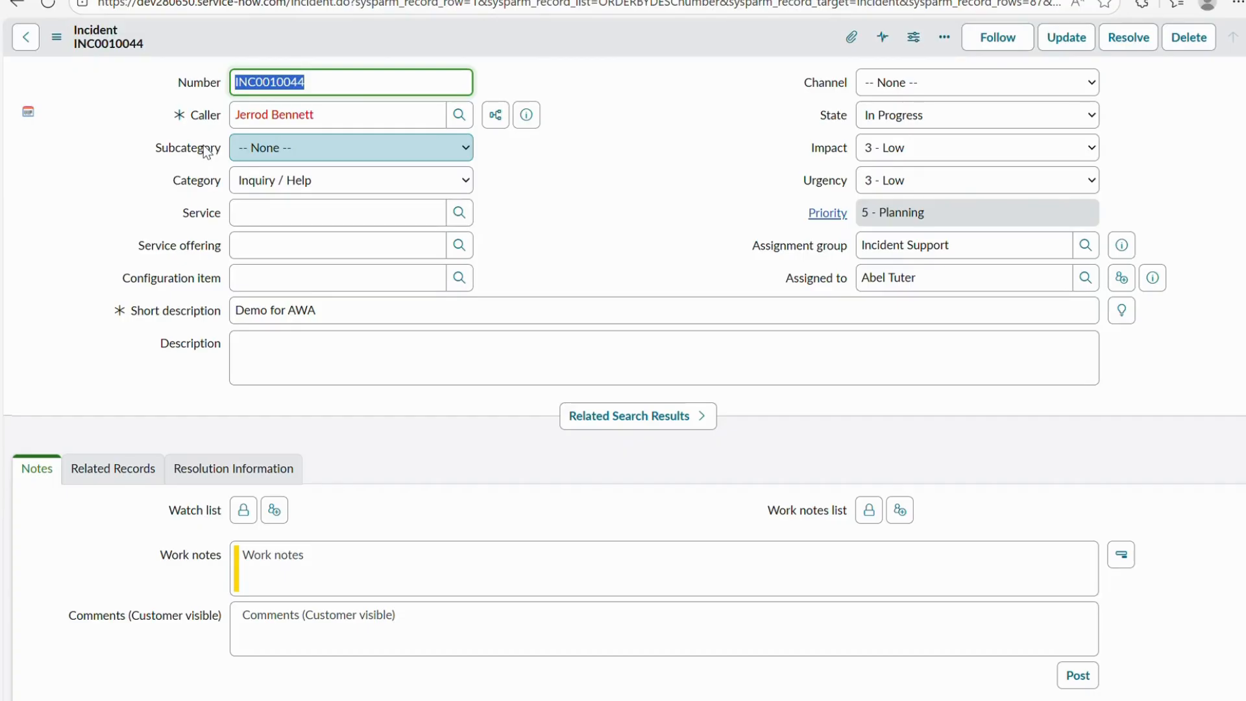
pyautogui.click(57, 37)
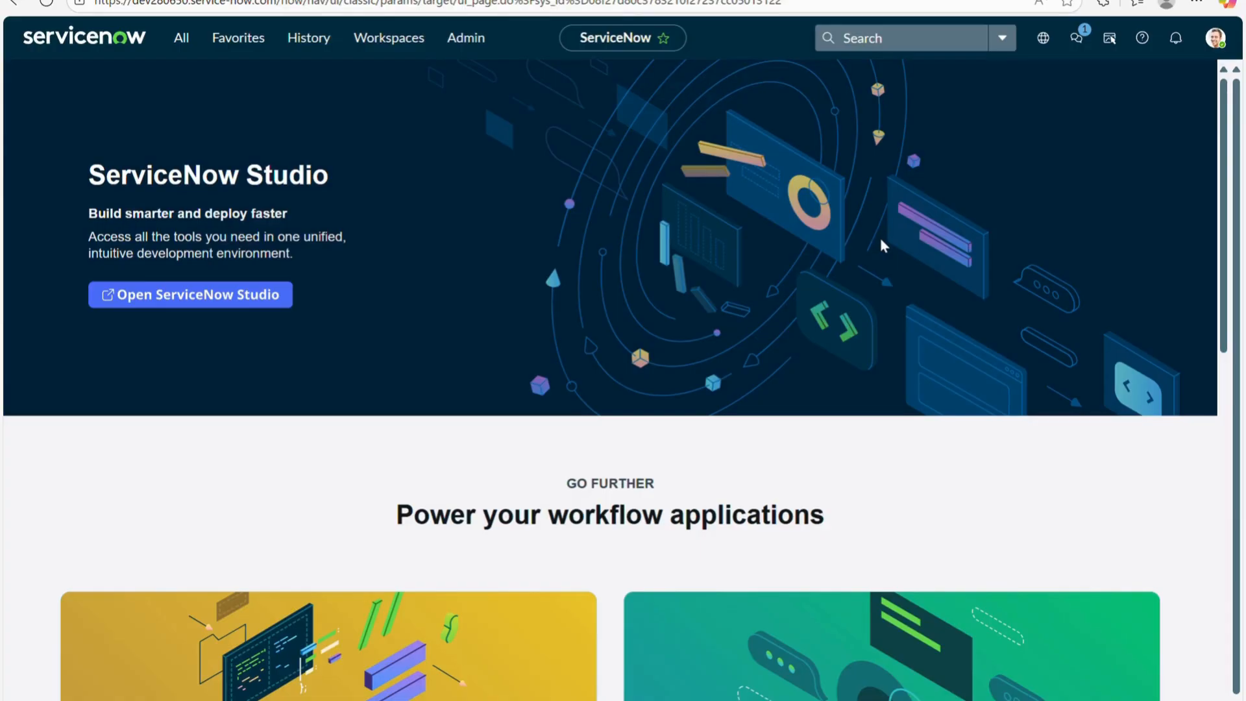
# Open the full incident table list by entering incident.LIST in the navigation filter
pyautogui.click(180, 37)
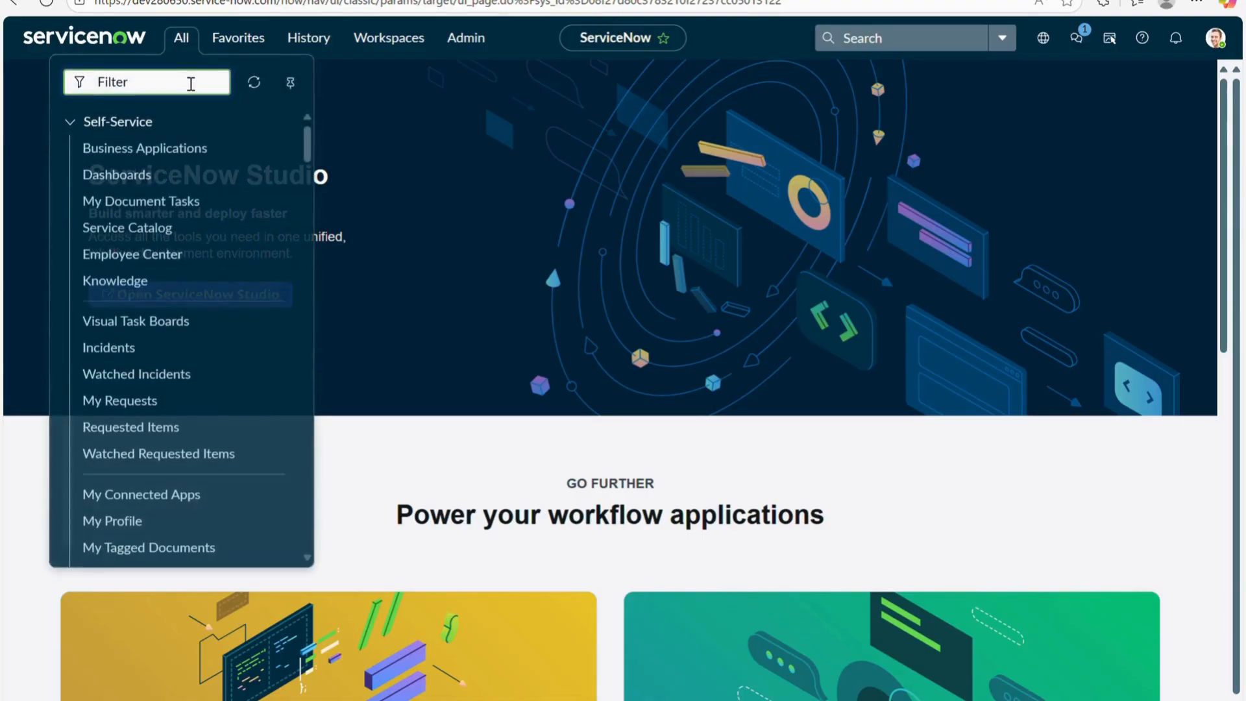
pyautogui.write('incident')
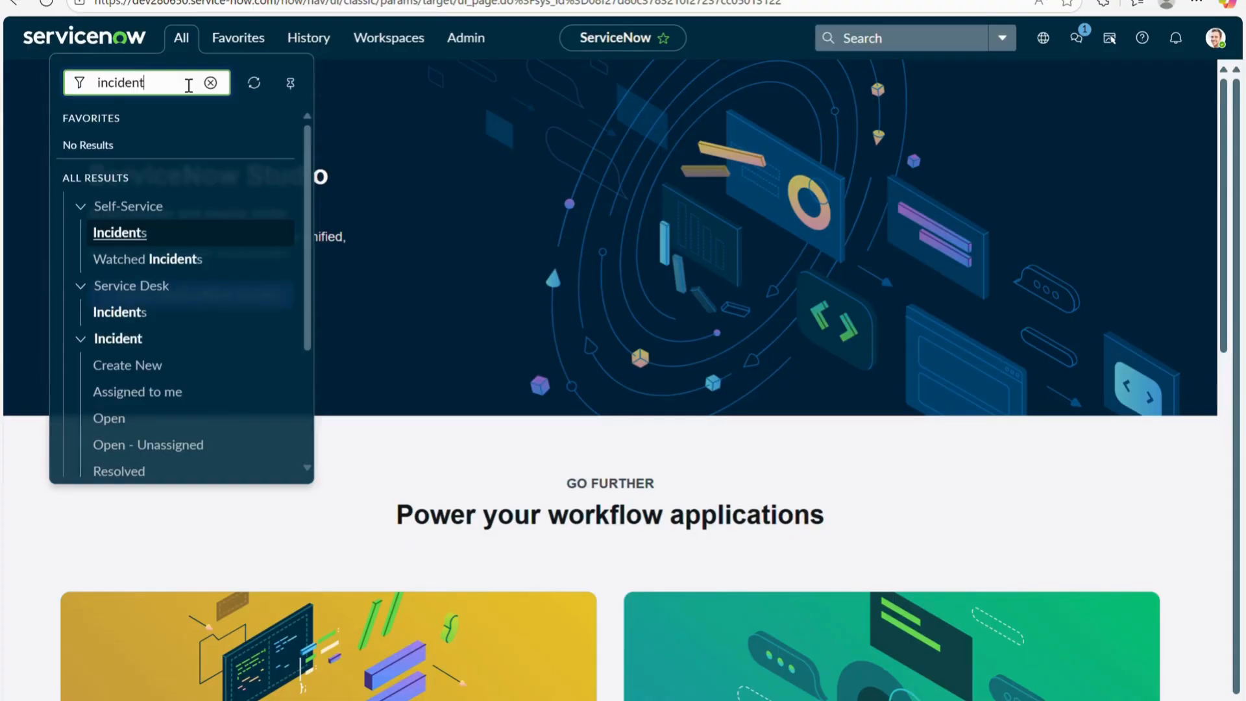
pyautogui.write('.LIST')
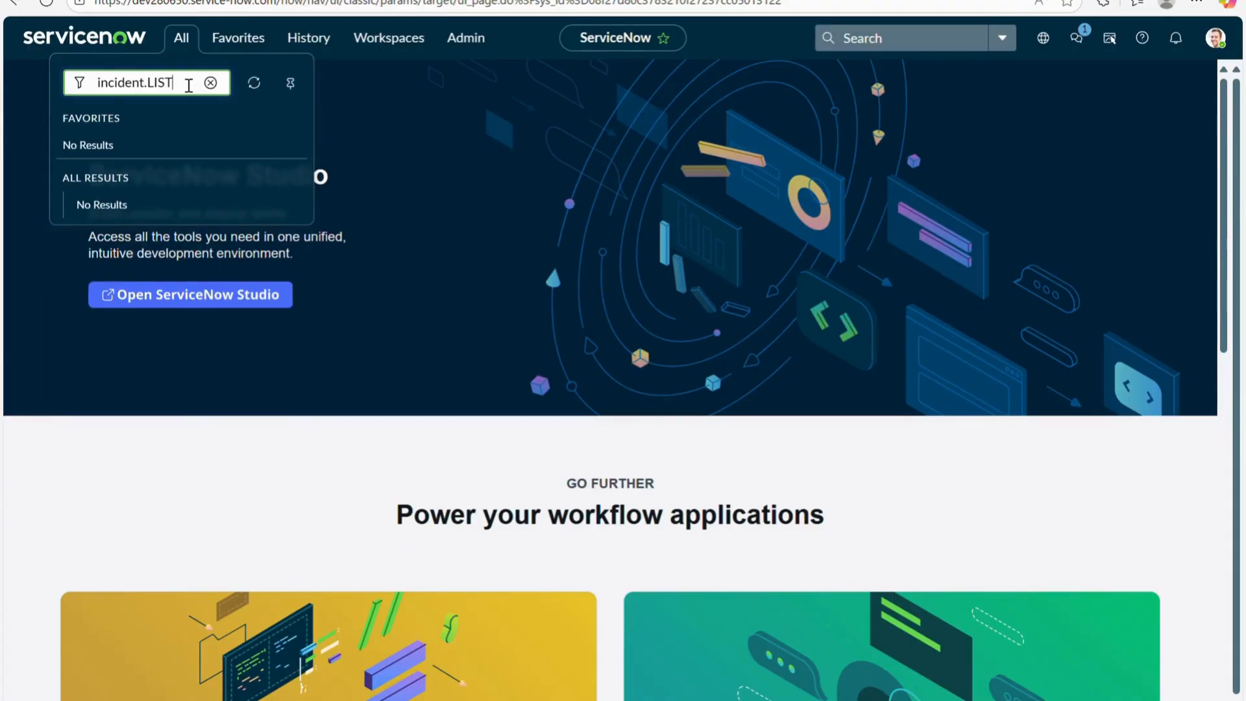
pyautogui.press('Return')
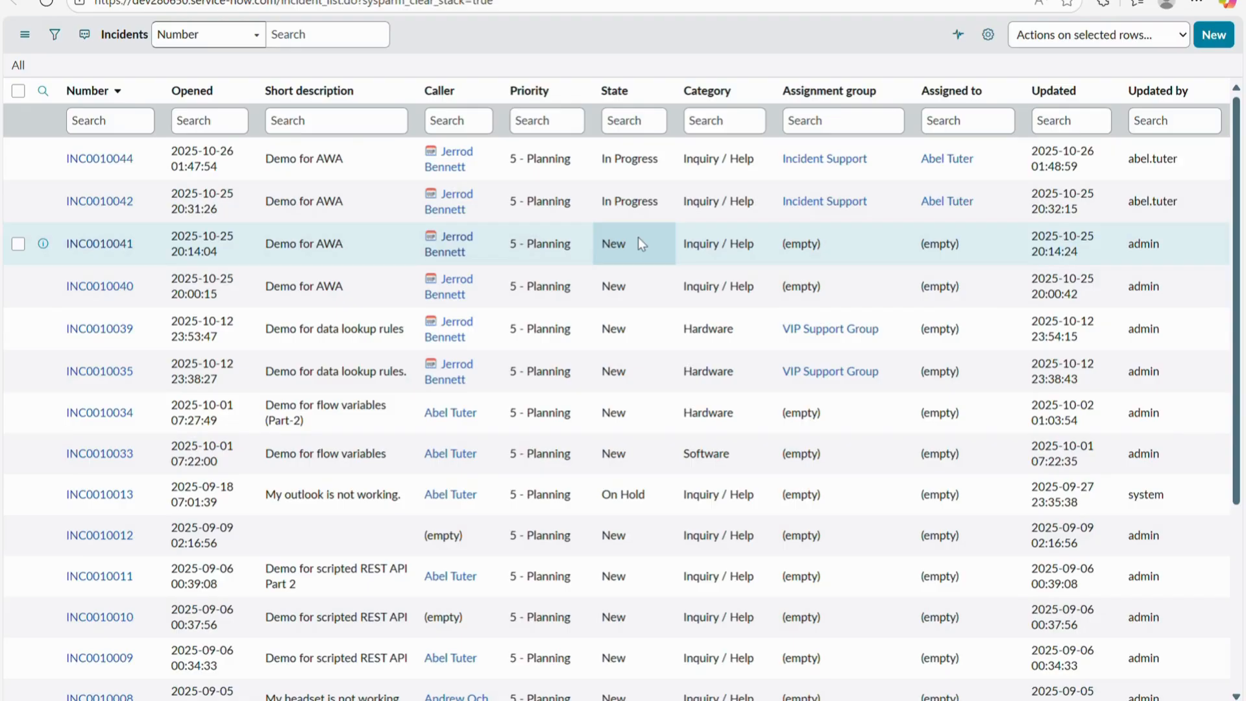
# Filter the incident list with the condition Category is Hardware
pyautogui.click(57, 36)
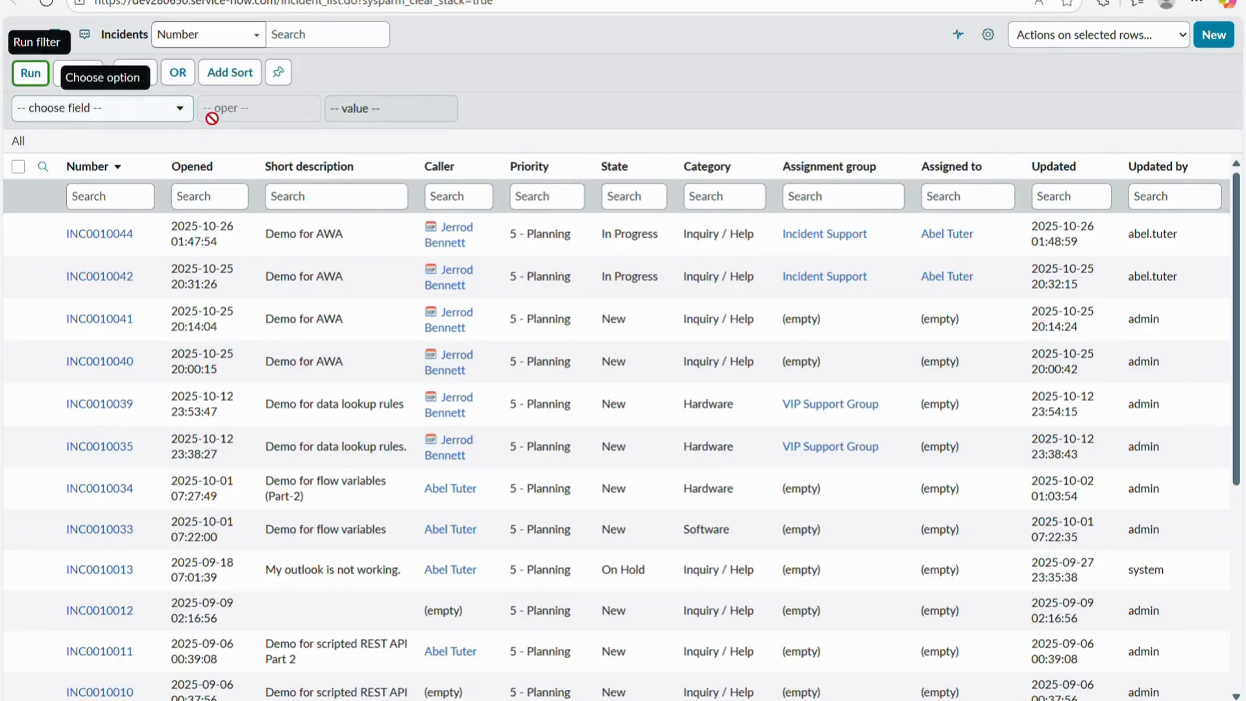
pyautogui.click(136, 120)
pyautogui.click(237, 117)
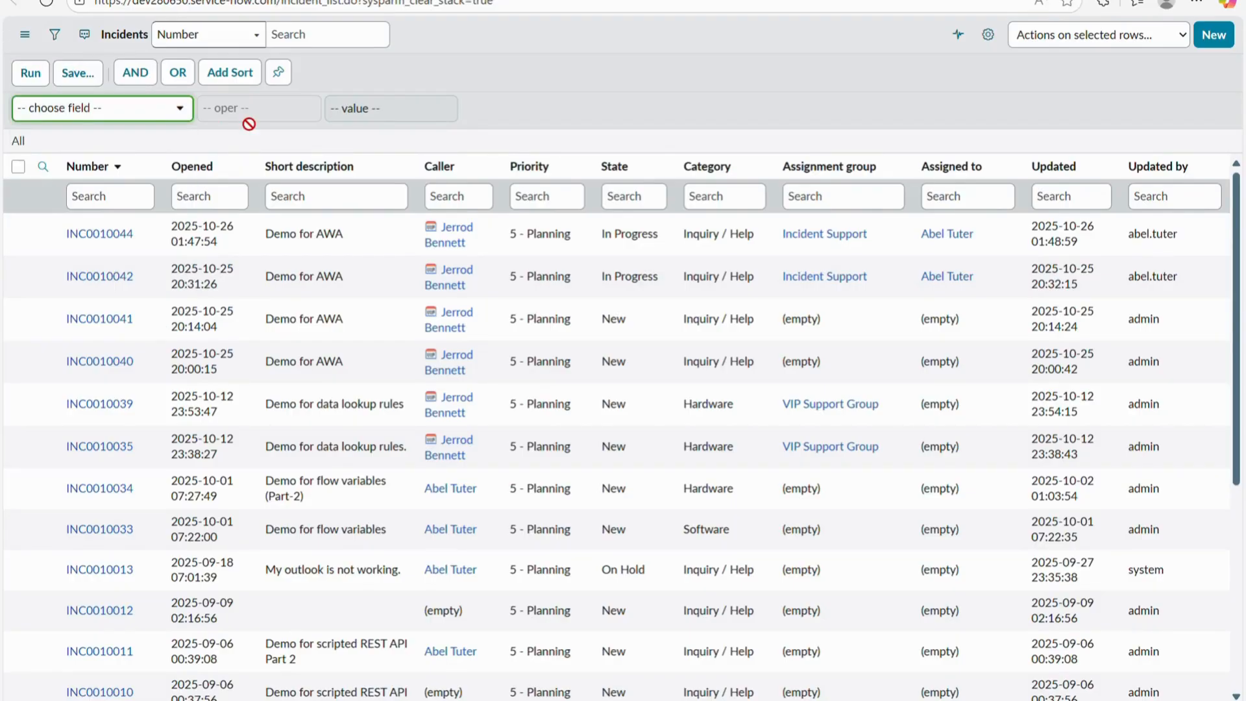
pyautogui.click(126, 107)
pyautogui.write('cATEGO')
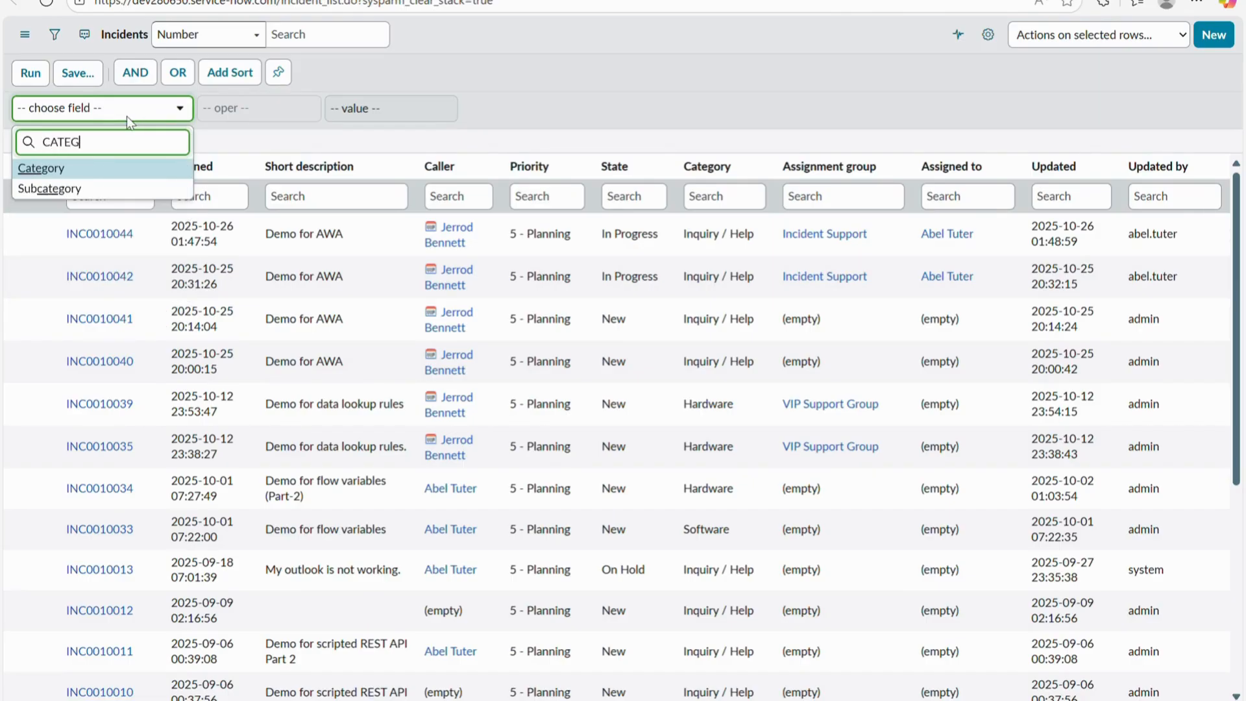
pyautogui.click(132, 170)
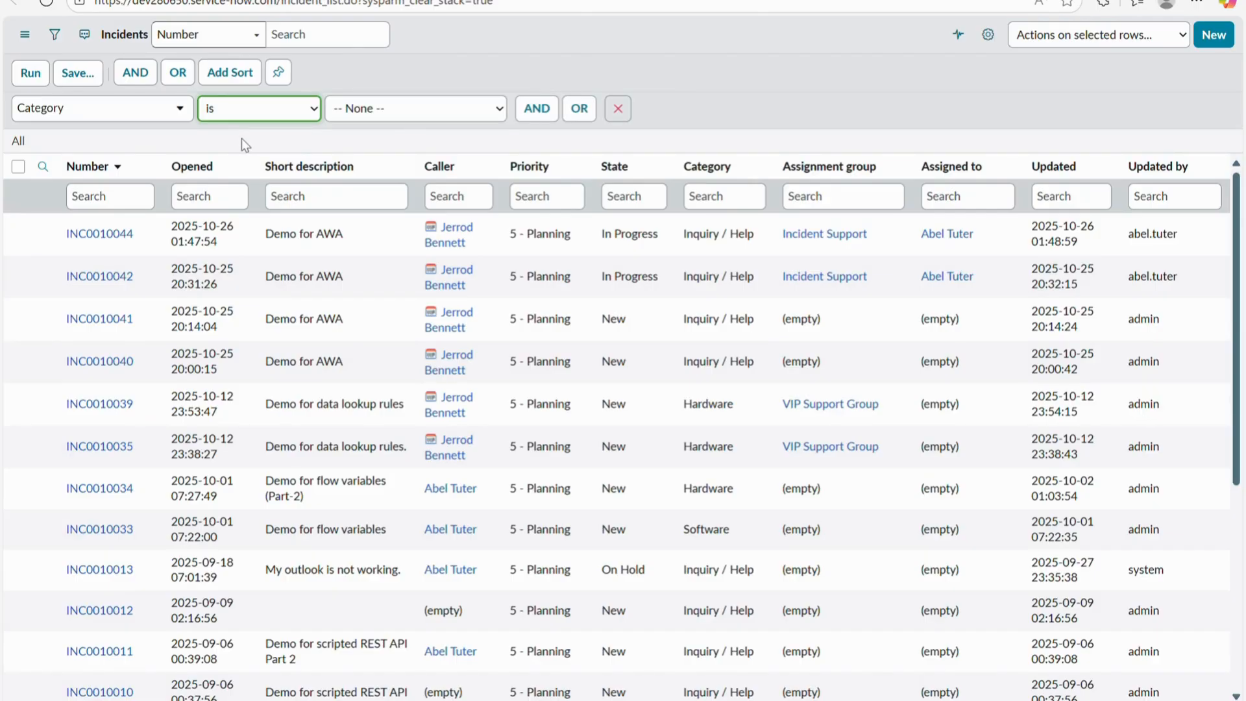
pyautogui.click(387, 114)
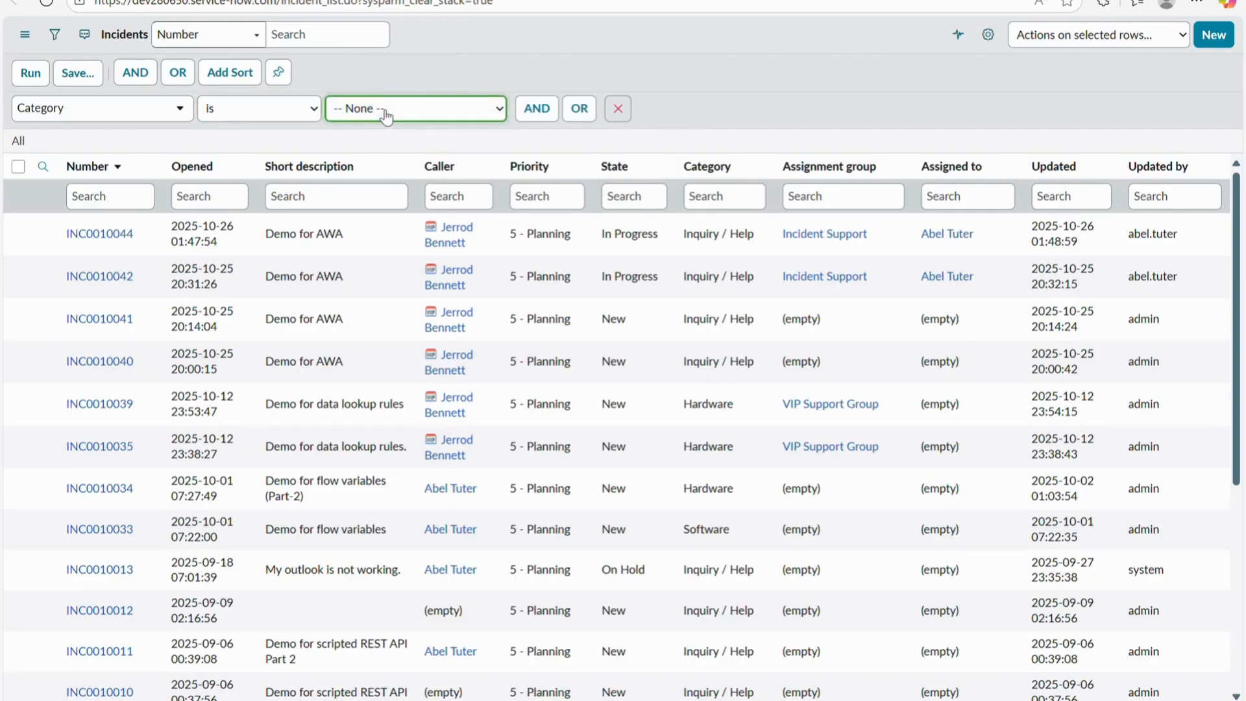
pyautogui.click(375, 198)
pyautogui.click(39, 85)
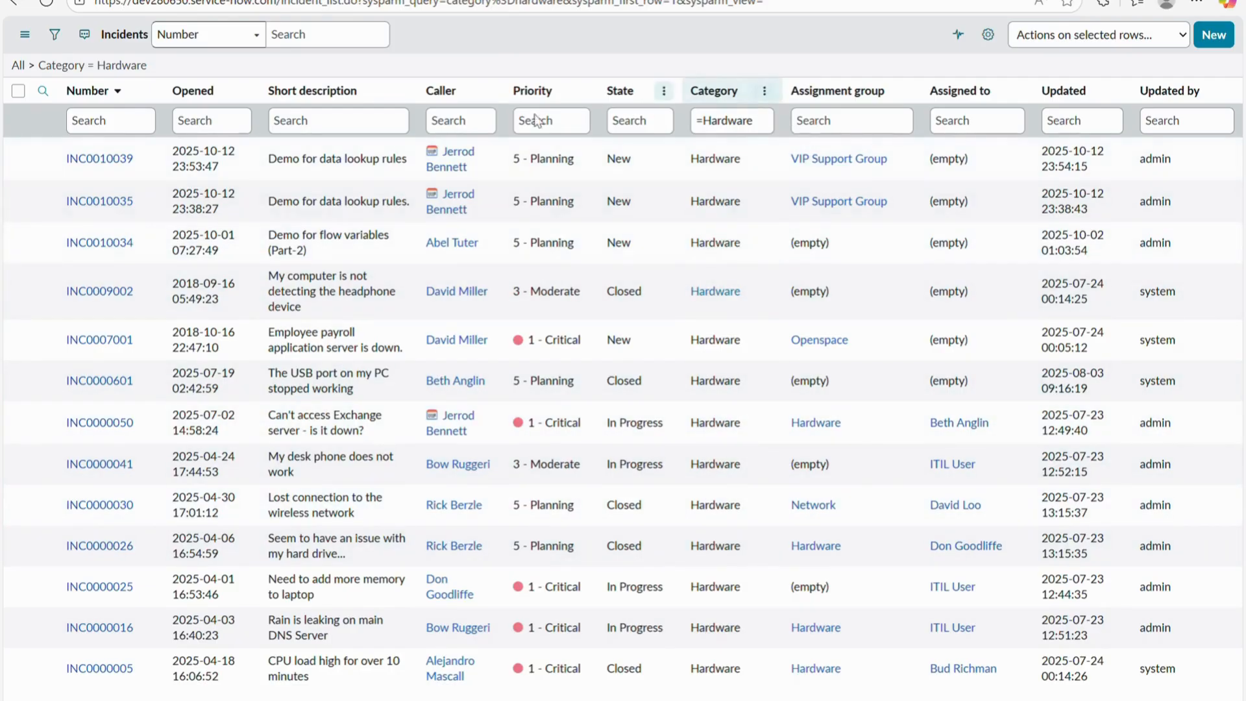
# Clear the list filter, and show only the incidents matching the Hardware category value of INC0010039
pyautogui.click(18, 65)
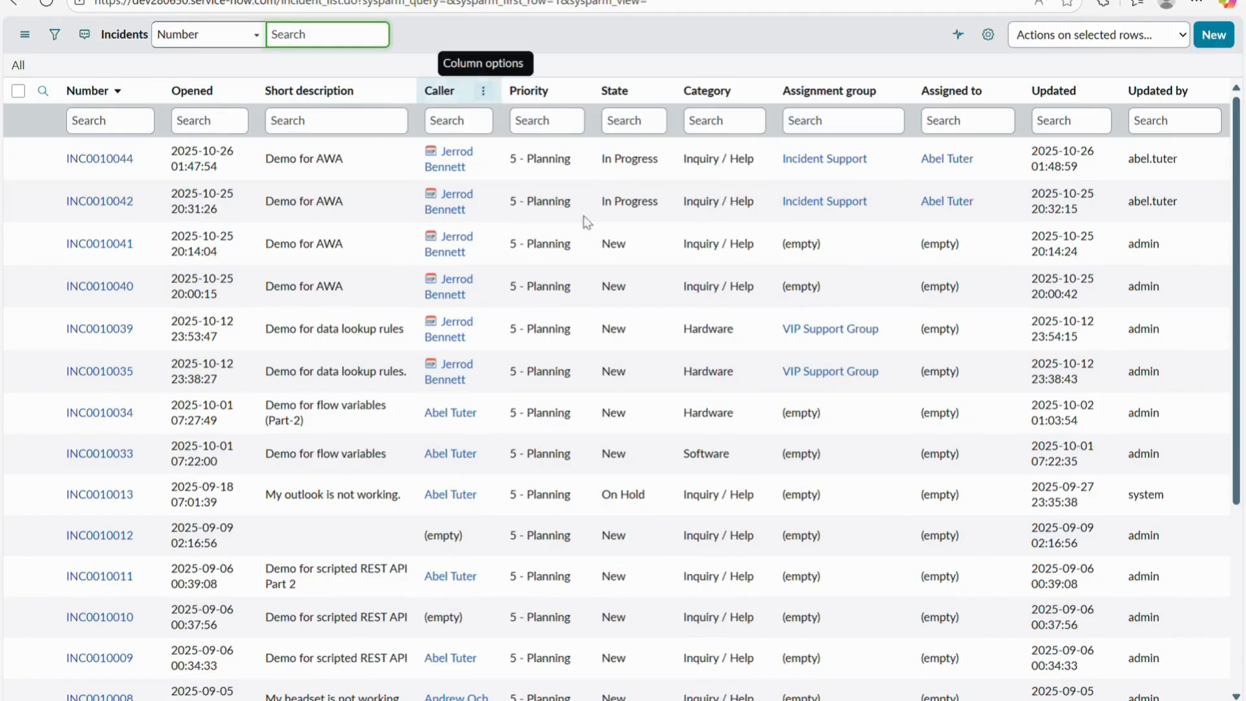
pyautogui.scroll(-1, 652, 348)
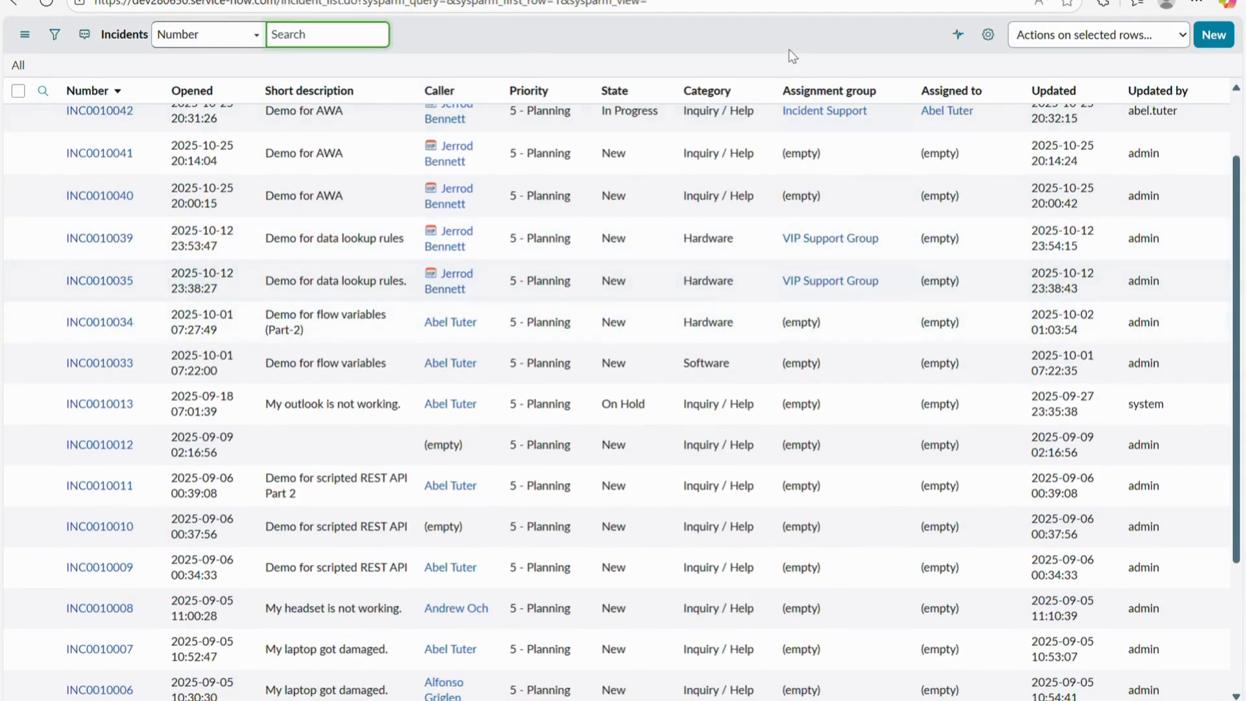
pyautogui.doubleClick(728, 242)
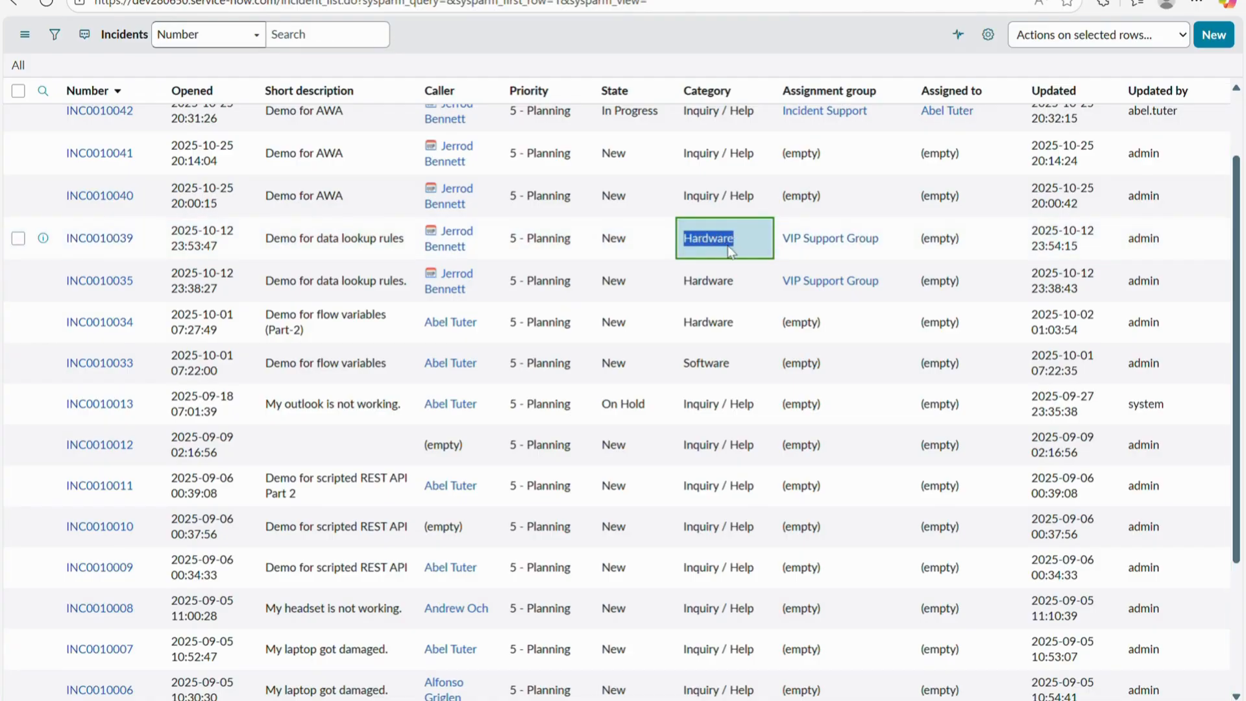
pyautogui.rightClick(727, 241)
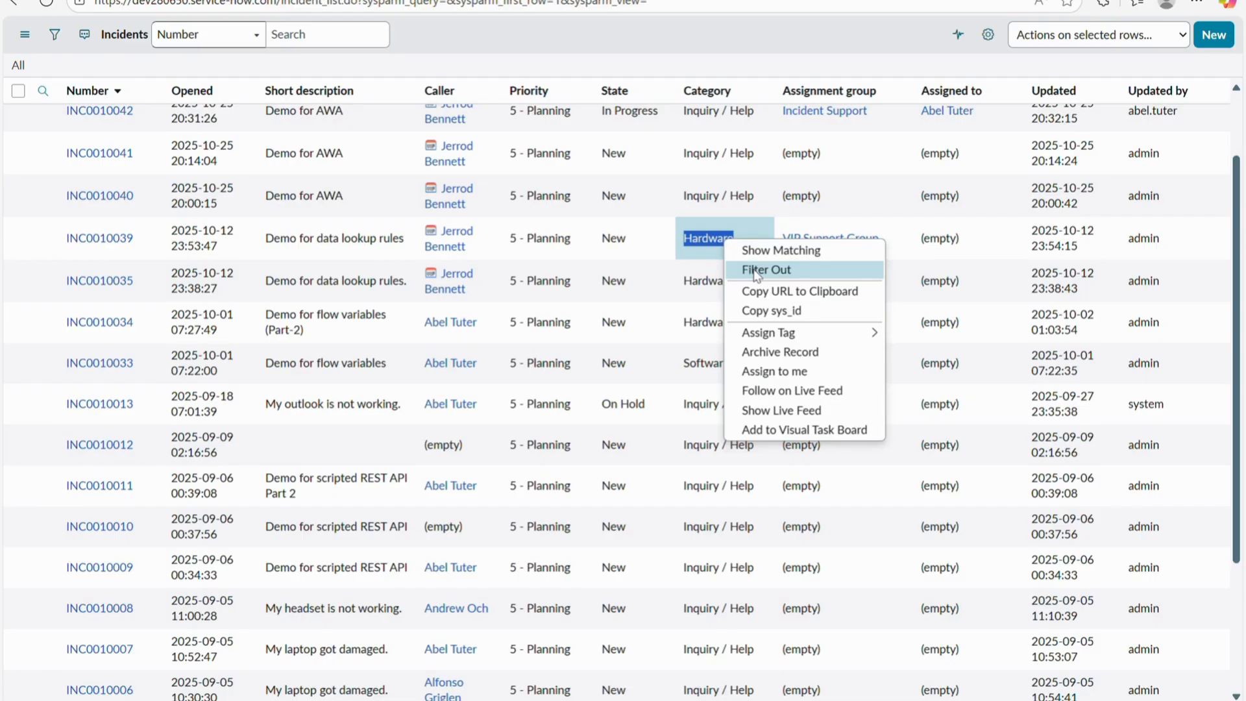
pyautogui.click(754, 254)
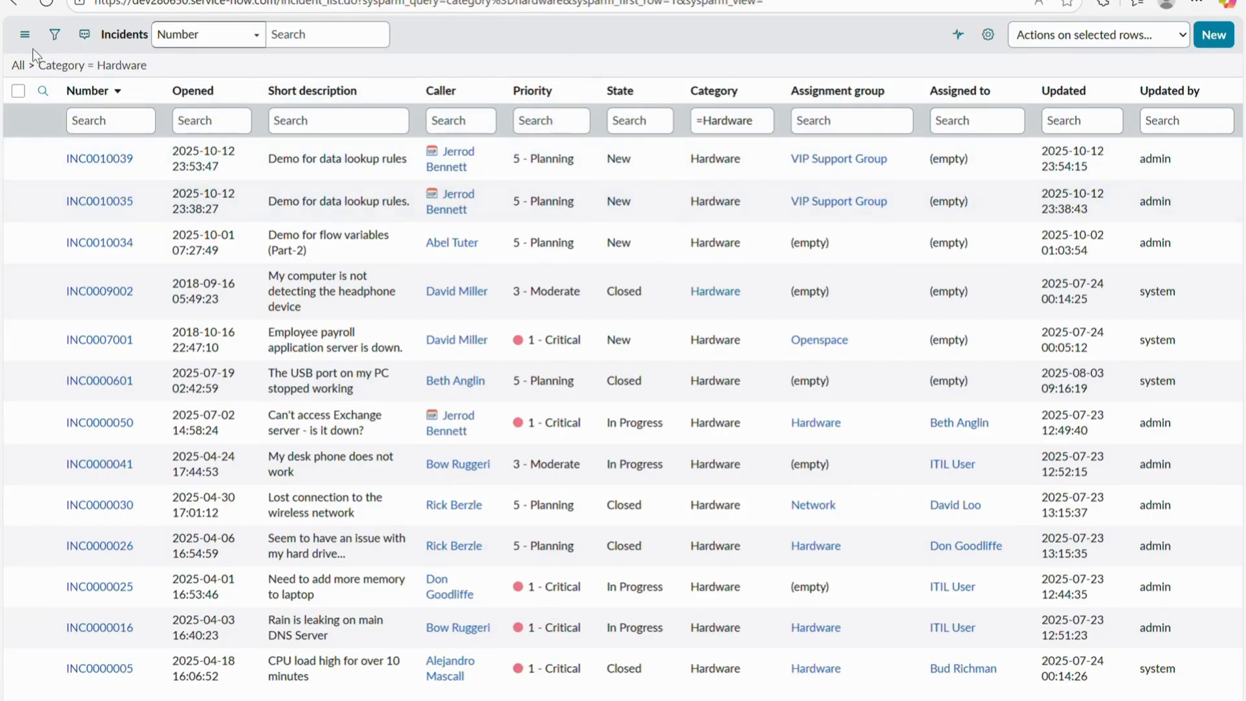
# Clear the list filter, and filter out the Hardware category using the value in INC0010039
pyautogui.click(24, 65)
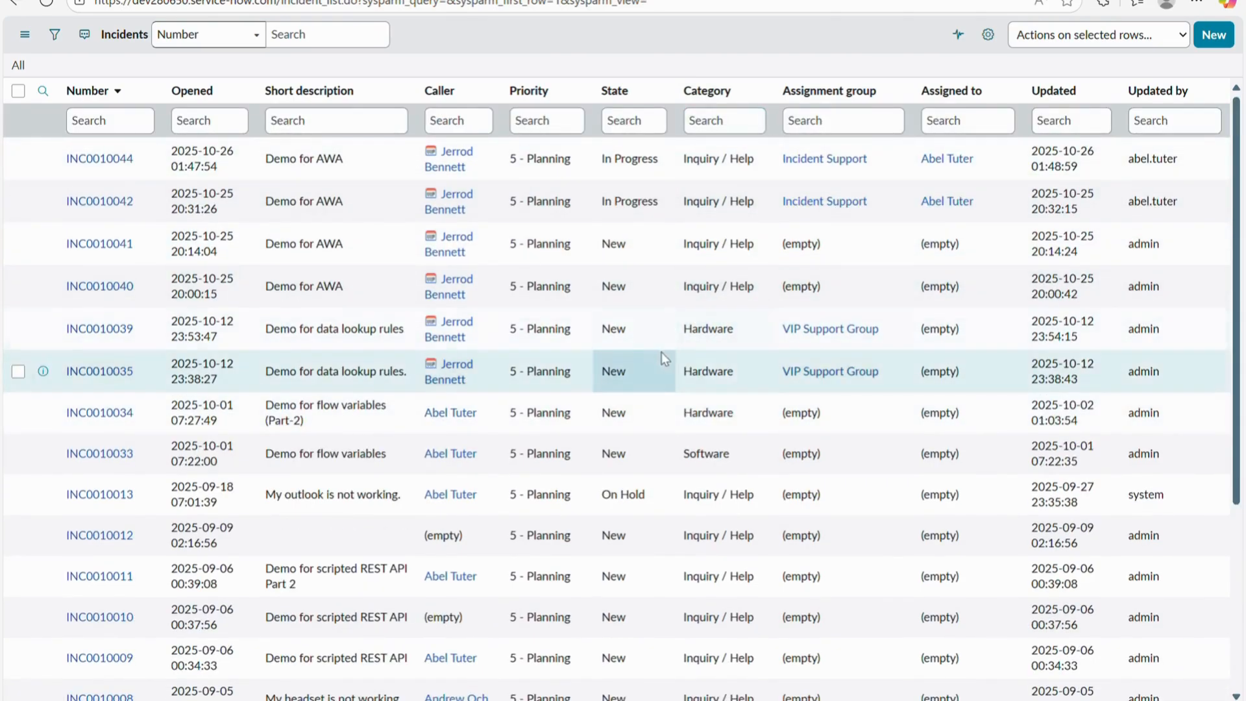
pyautogui.rightClick(725, 323)
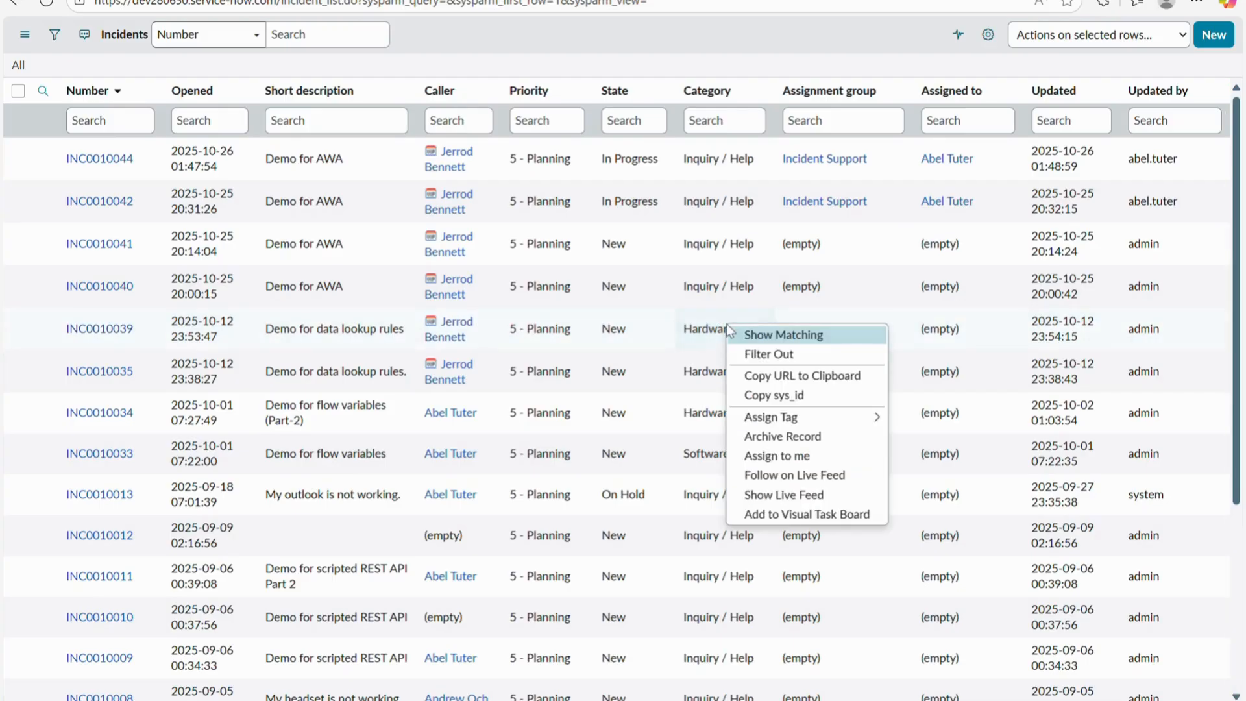
pyautogui.click(756, 356)
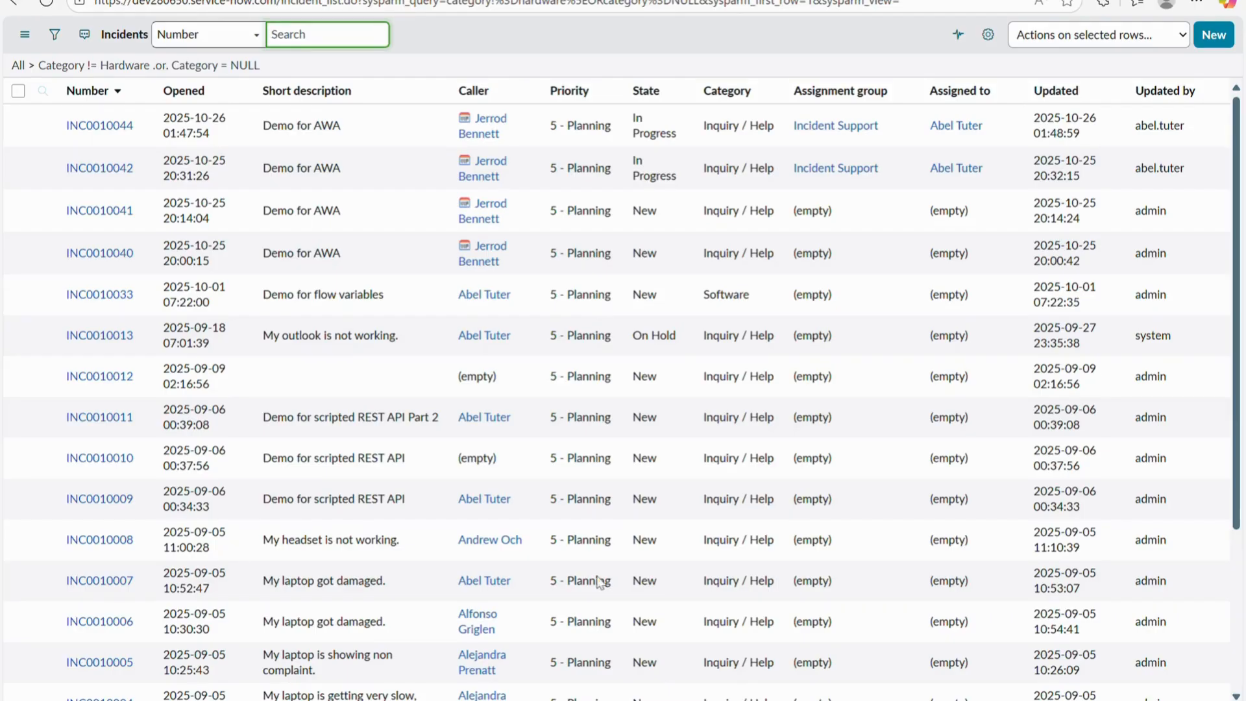
pyautogui.click(826, 246)
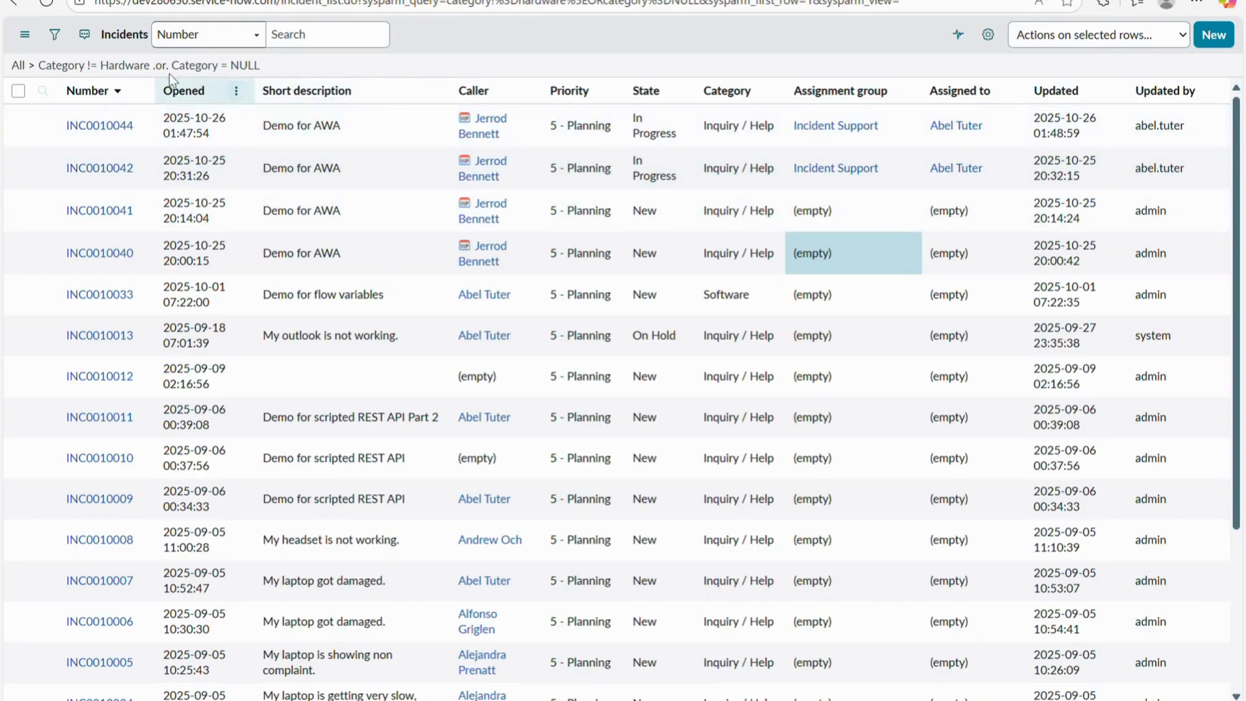
# Review the conditions of the filter-out query, and remove both Category conditions
pyautogui.click(68, 39)
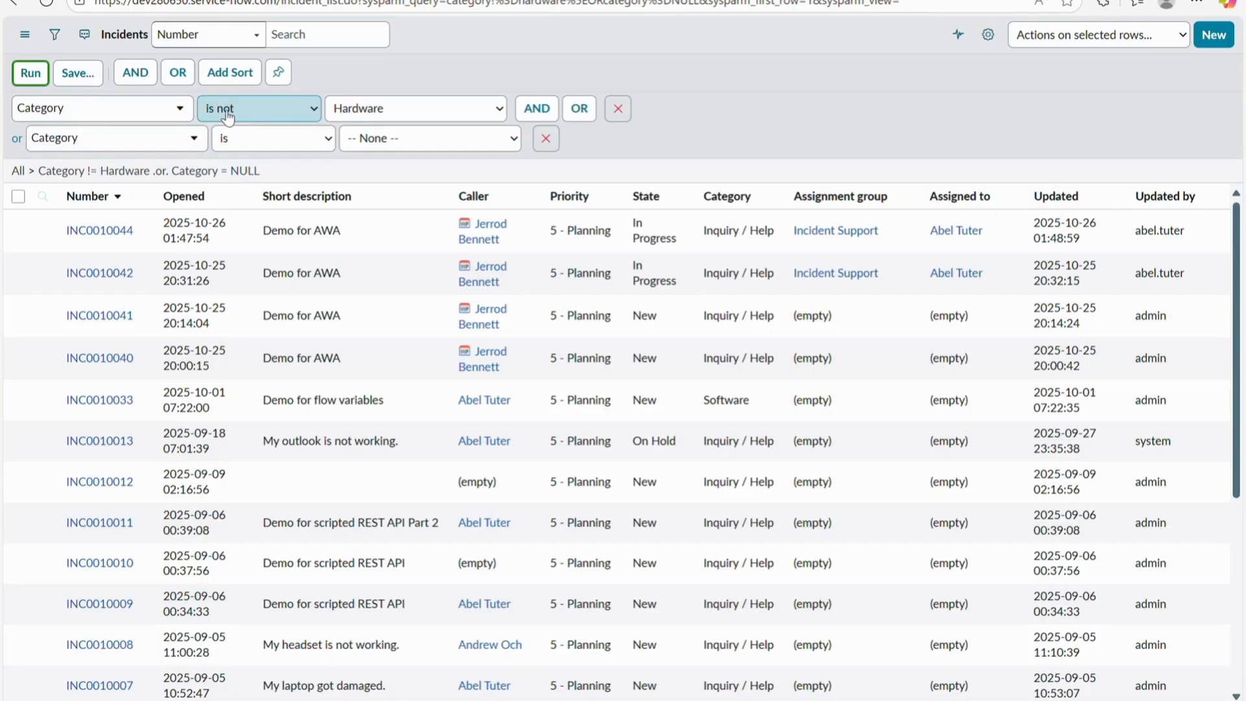
pyautogui.click(271, 150)
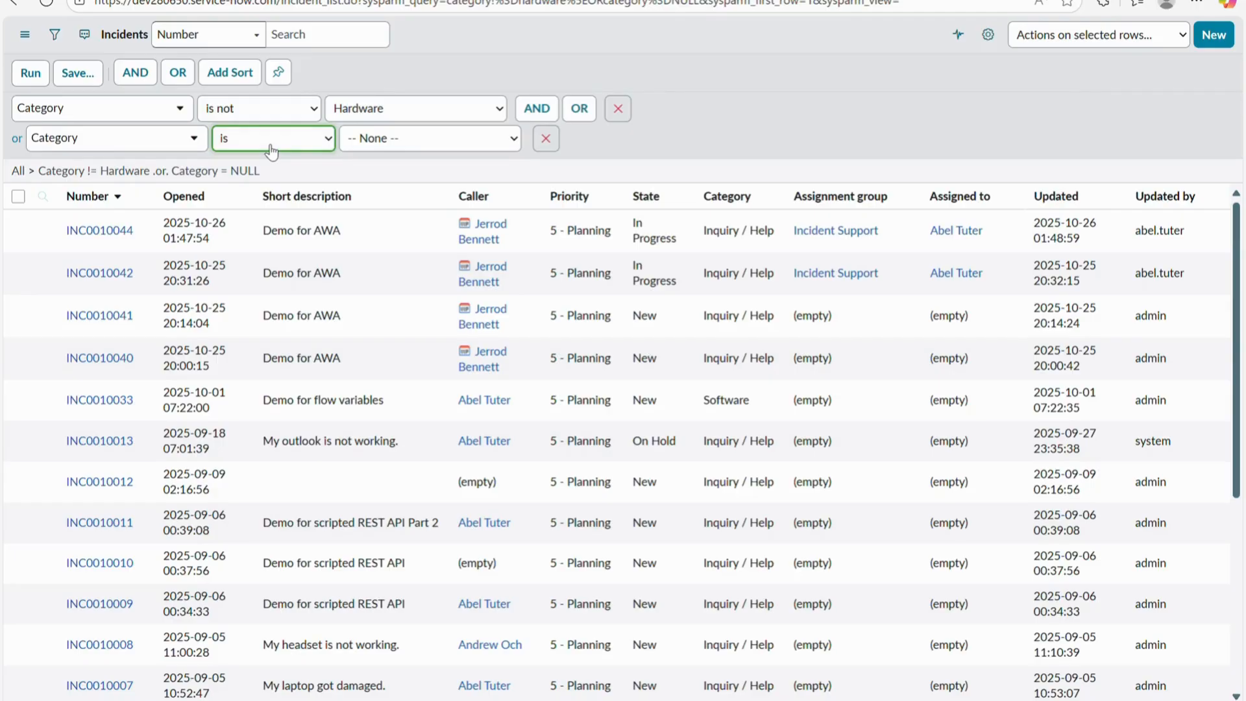
pyautogui.click(435, 153)
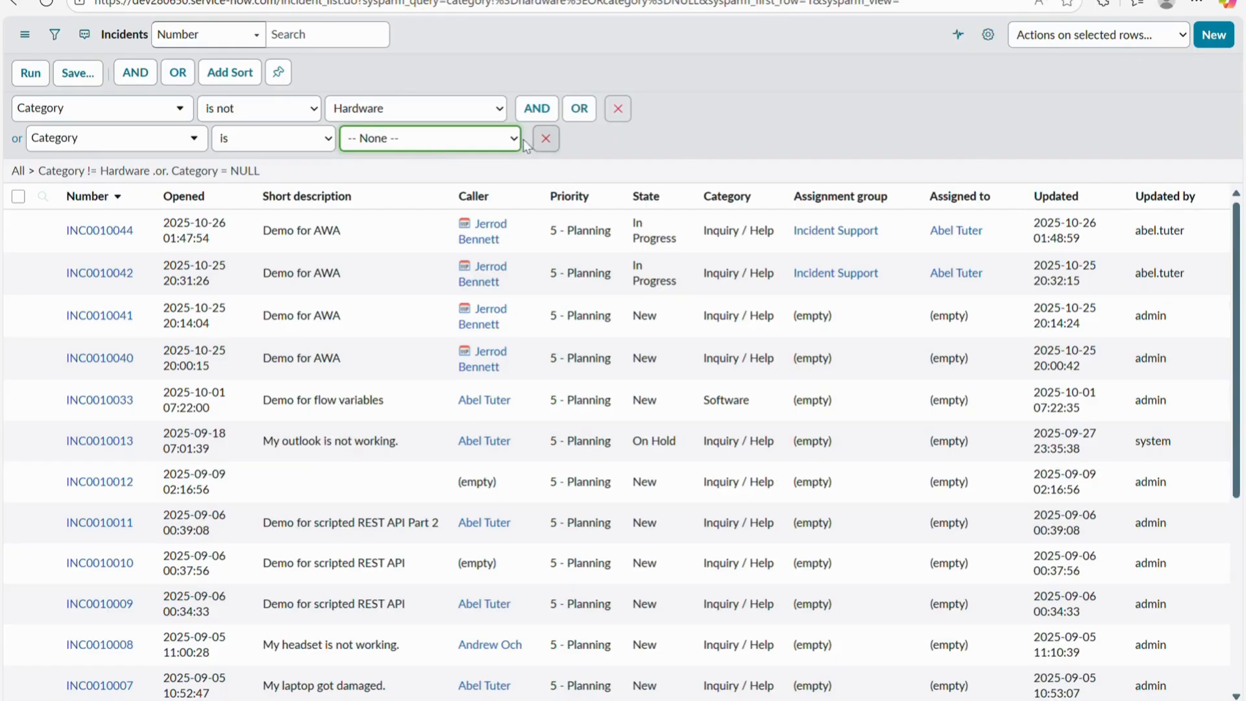
pyautogui.click(545, 138)
pyautogui.click(617, 109)
# Set the first filter condition to Caller is System Administrator
pyautogui.click(143, 115)
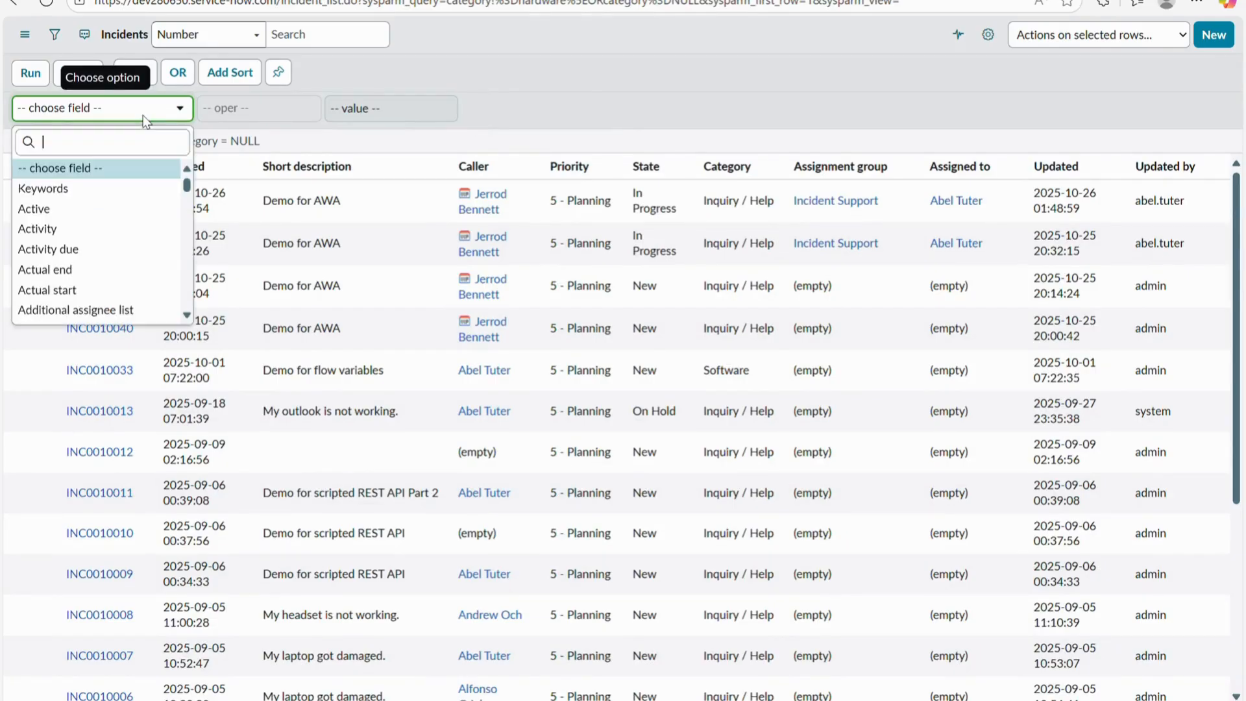
pyautogui.write('CALLEO')
pyautogui.press('BackSpace')
pyautogui.press('BackSpace')
pyautogui.press('BackSpace')
pyautogui.press('BackSpace')
pyautogui.press('BackSpace')
pyautogui.press('BackSpace')
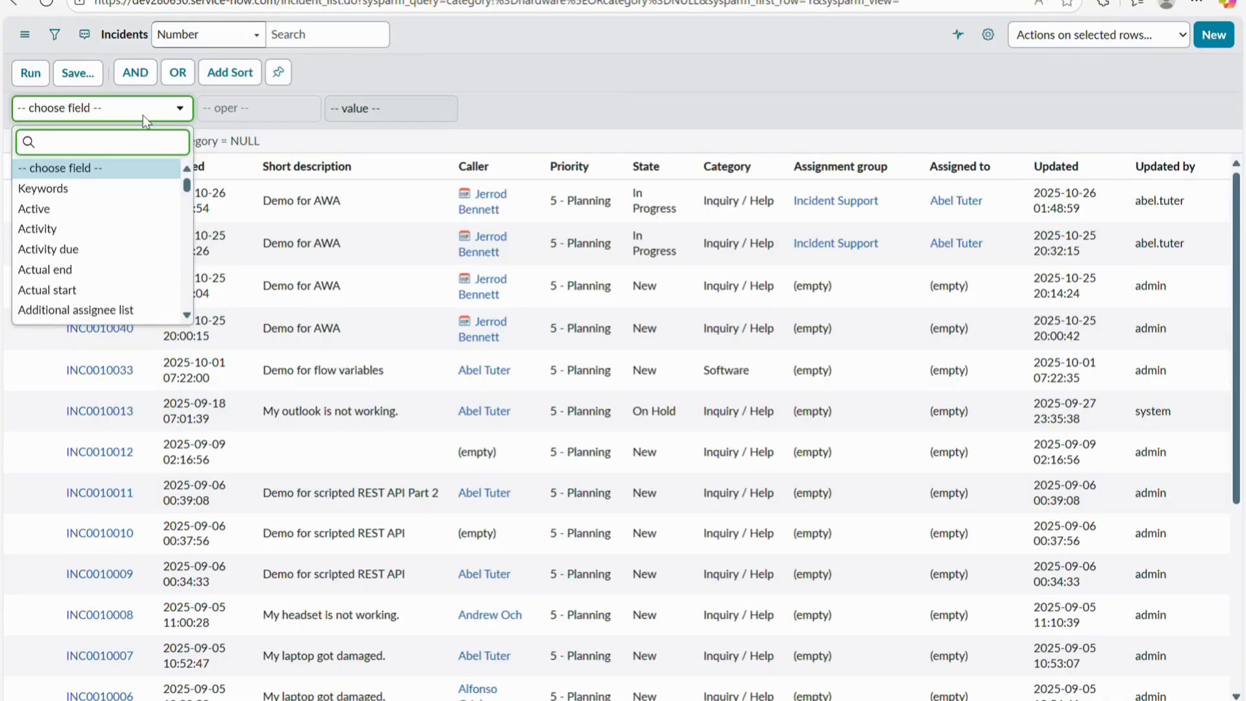
pyautogui.write('CALL')
pyautogui.click(153, 170)
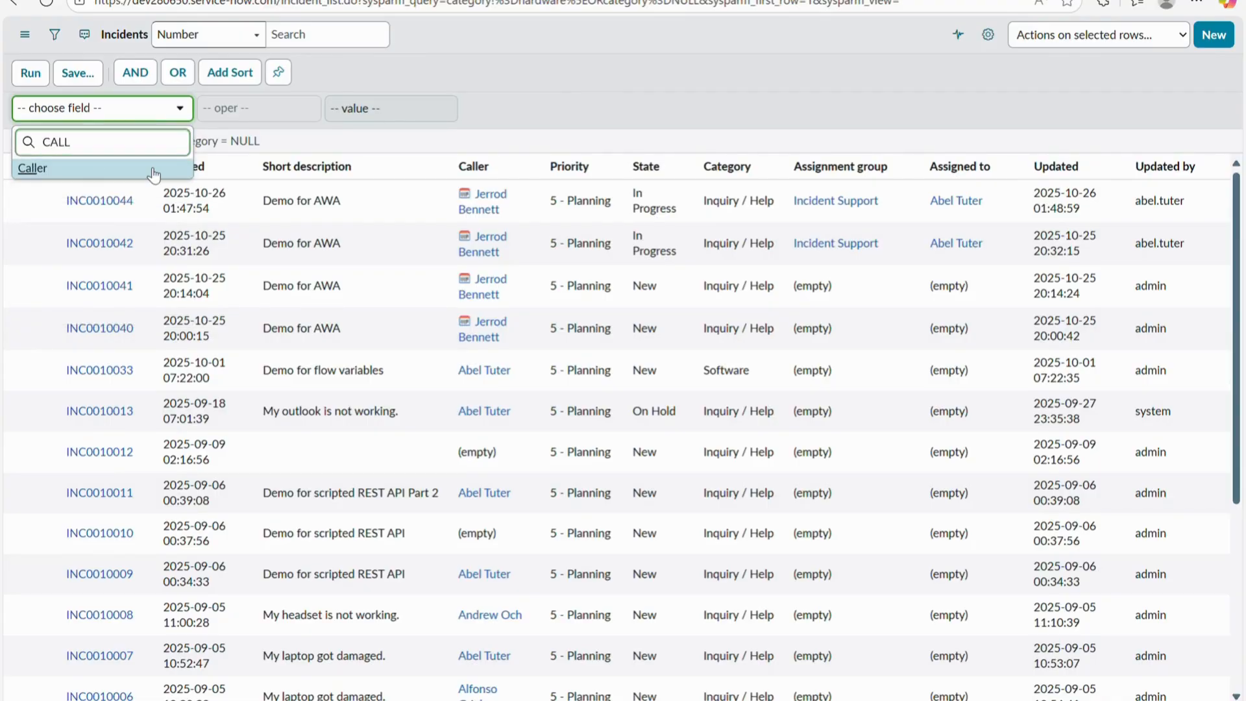
pyautogui.click(415, 121)
pyautogui.write('sYSTEM')
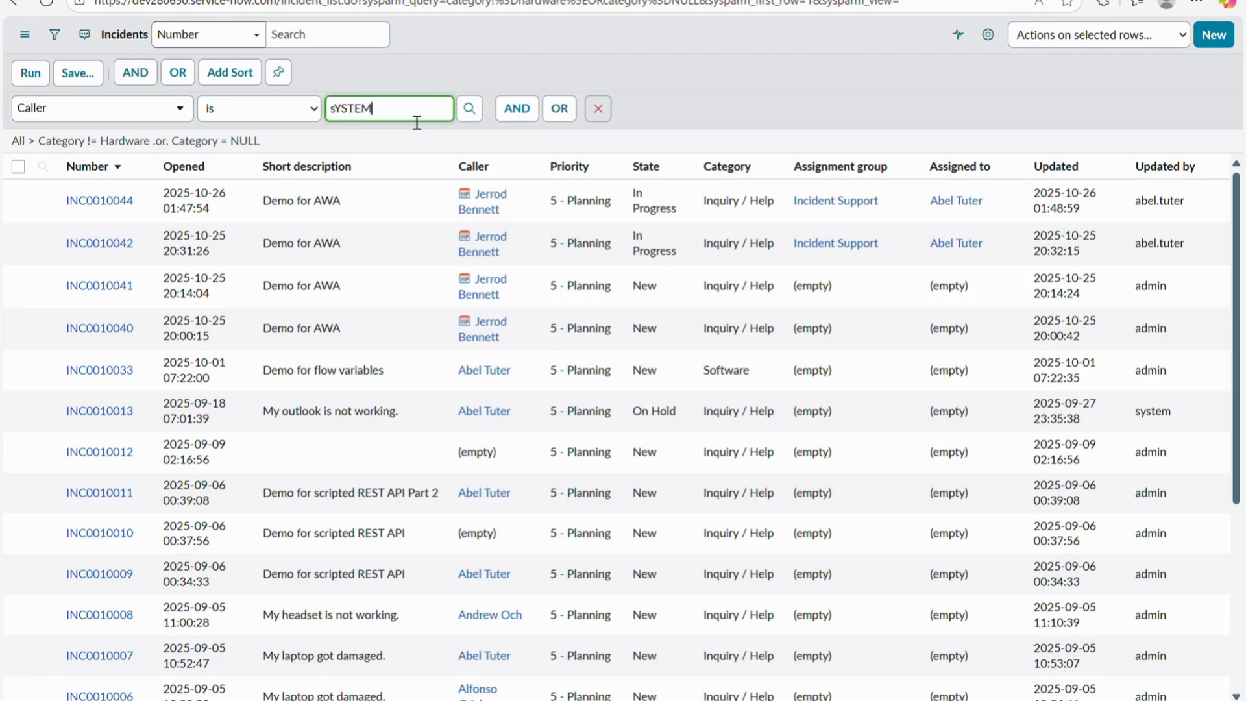
pyautogui.click(399, 131)
# Add an AND condition Category is Hardware and run the incident filter
pyautogui.click(517, 108)
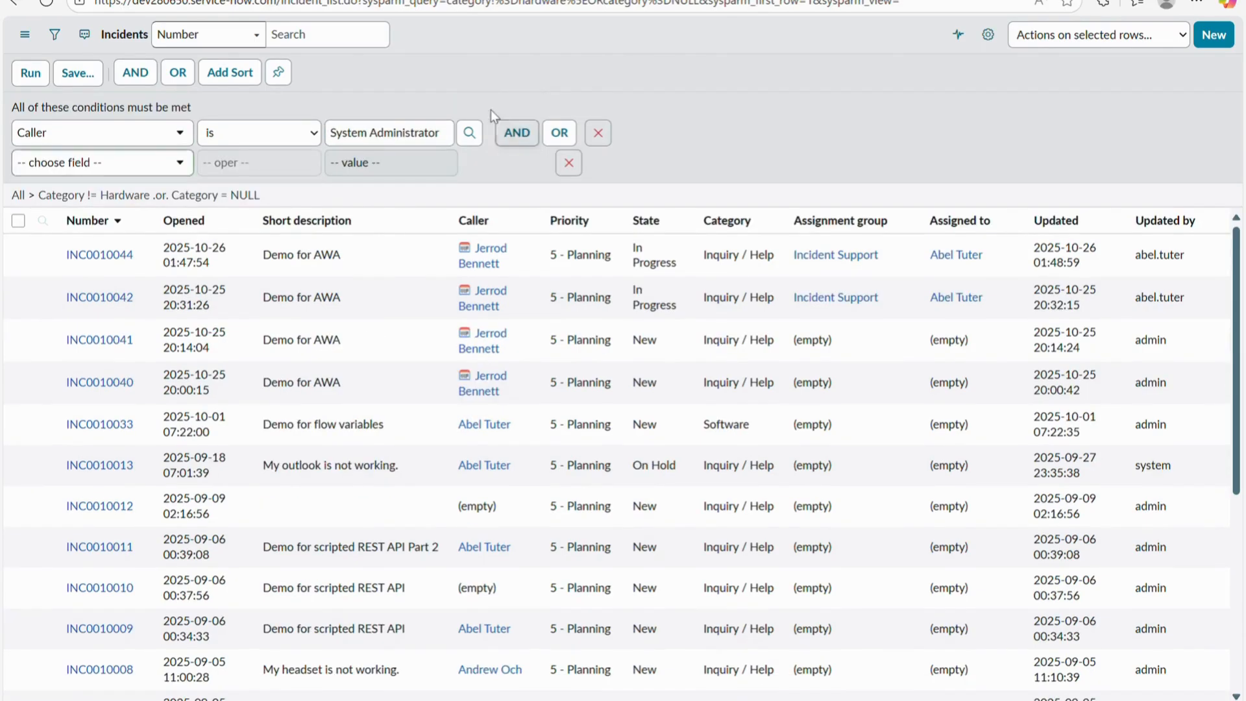
pyautogui.click(181, 162)
pyautogui.write('CAT')
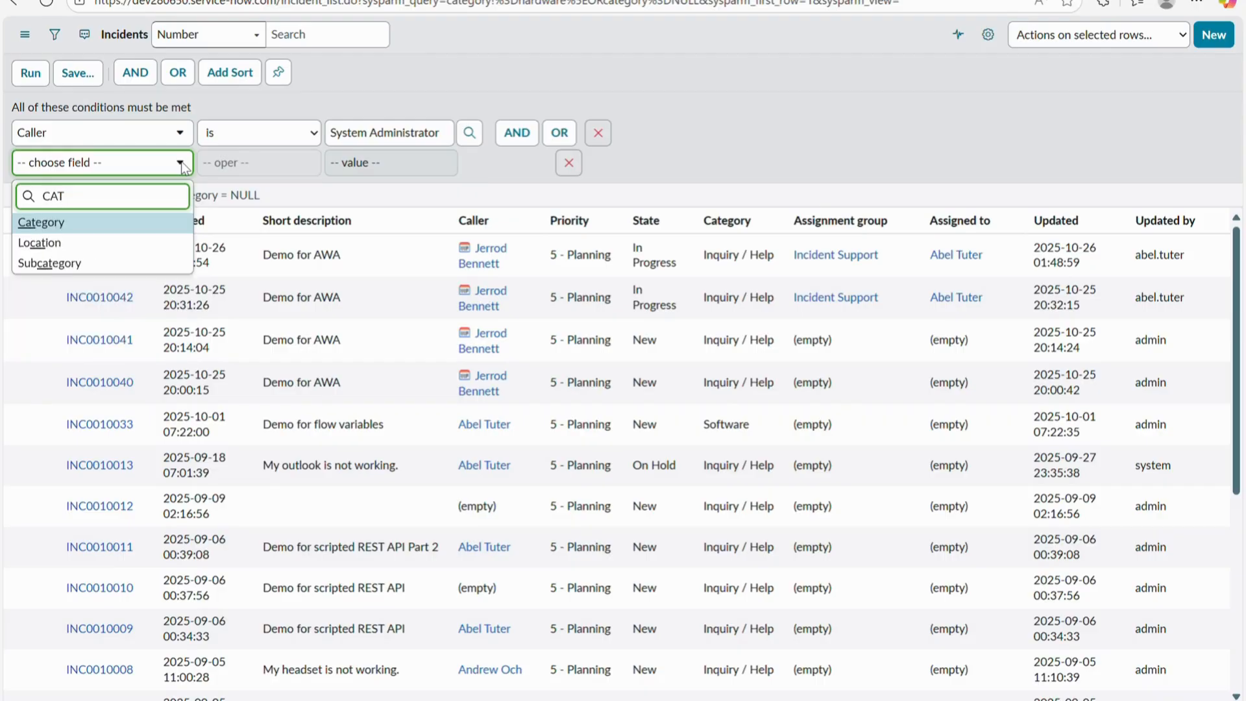
pyautogui.click(144, 223)
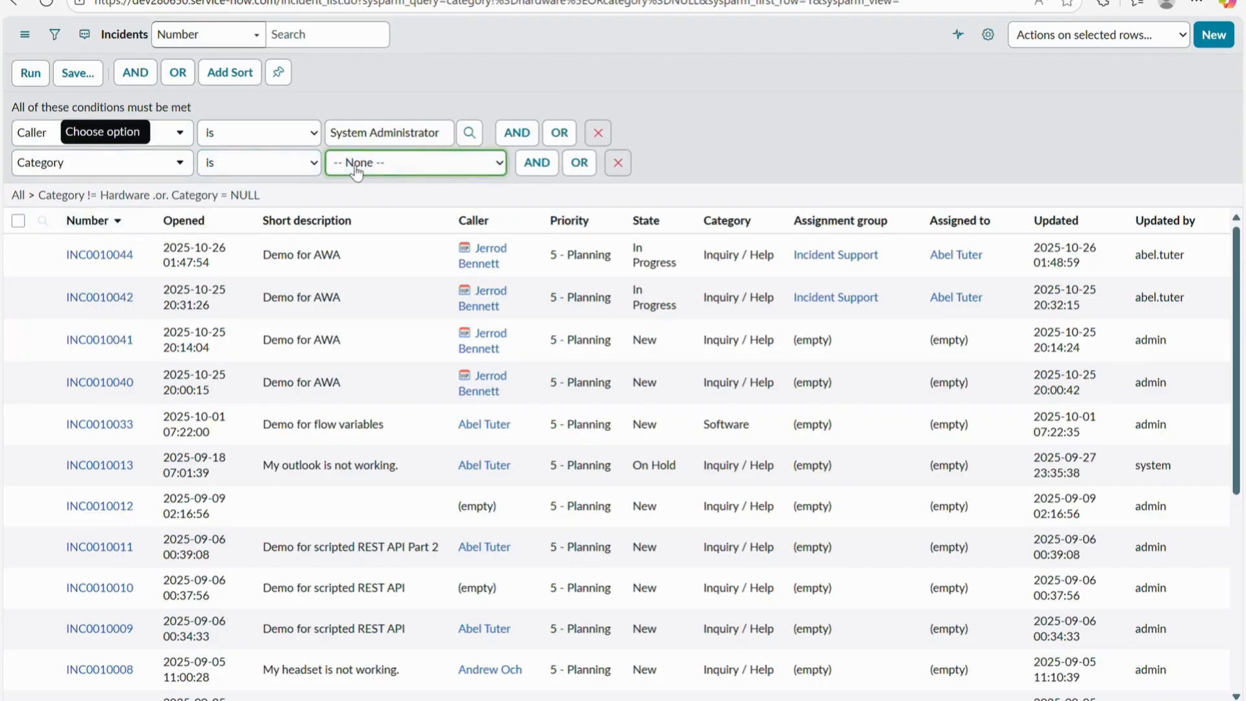
pyautogui.click(352, 251)
pyautogui.click(31, 79)
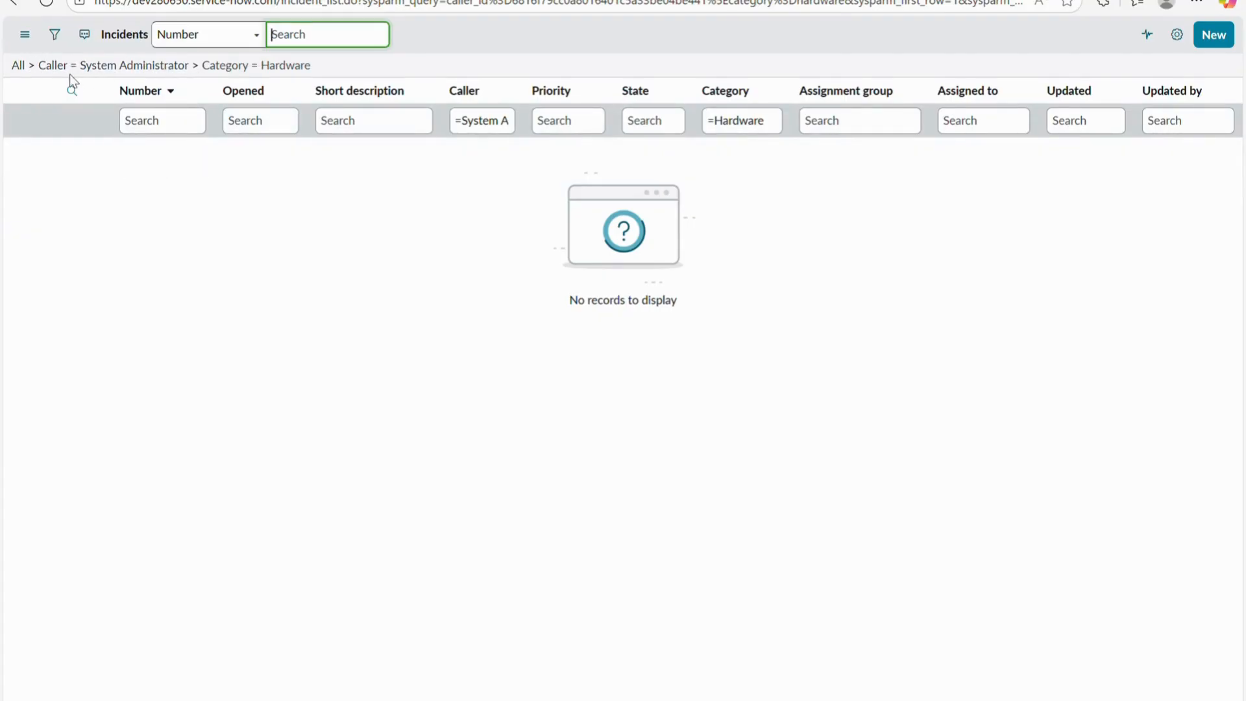
# Remove the Caller condition from the applied filter, and clear the remaining Category condition to list all incidents
pyautogui.click(37, 68)
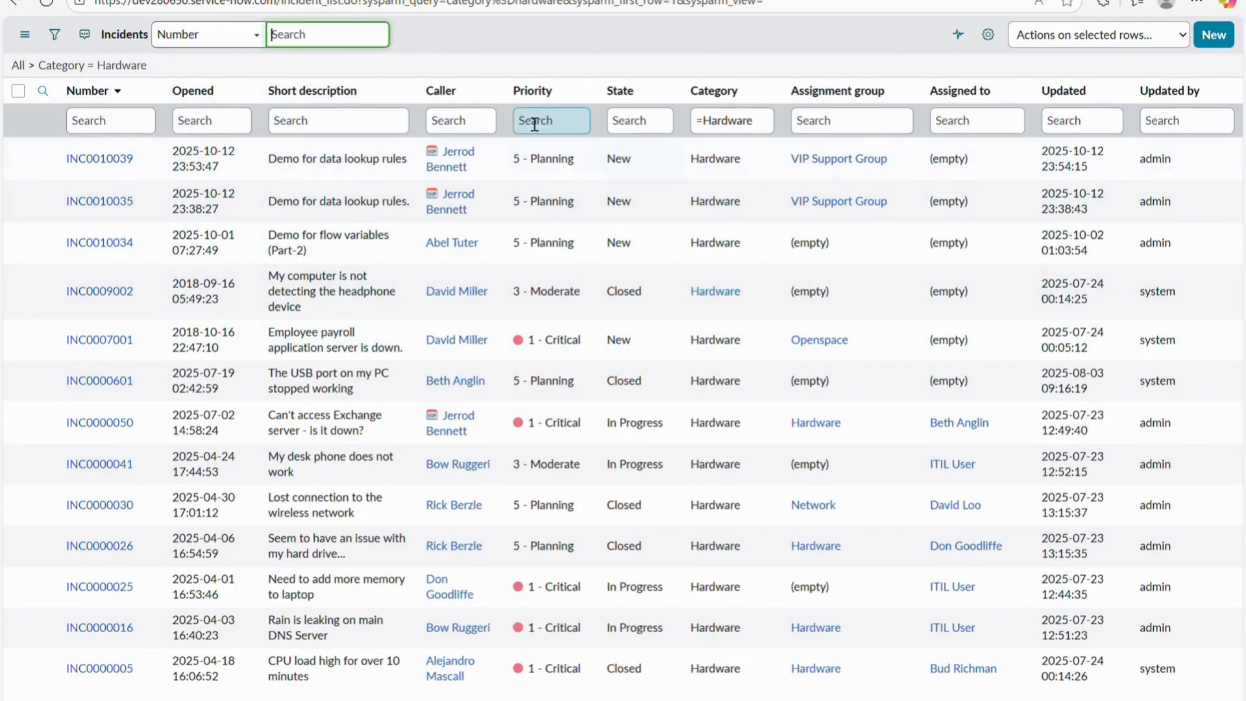
pyautogui.click(478, 162)
pyautogui.moveTo(480, 168); pyautogui.dragTo(430, 149)
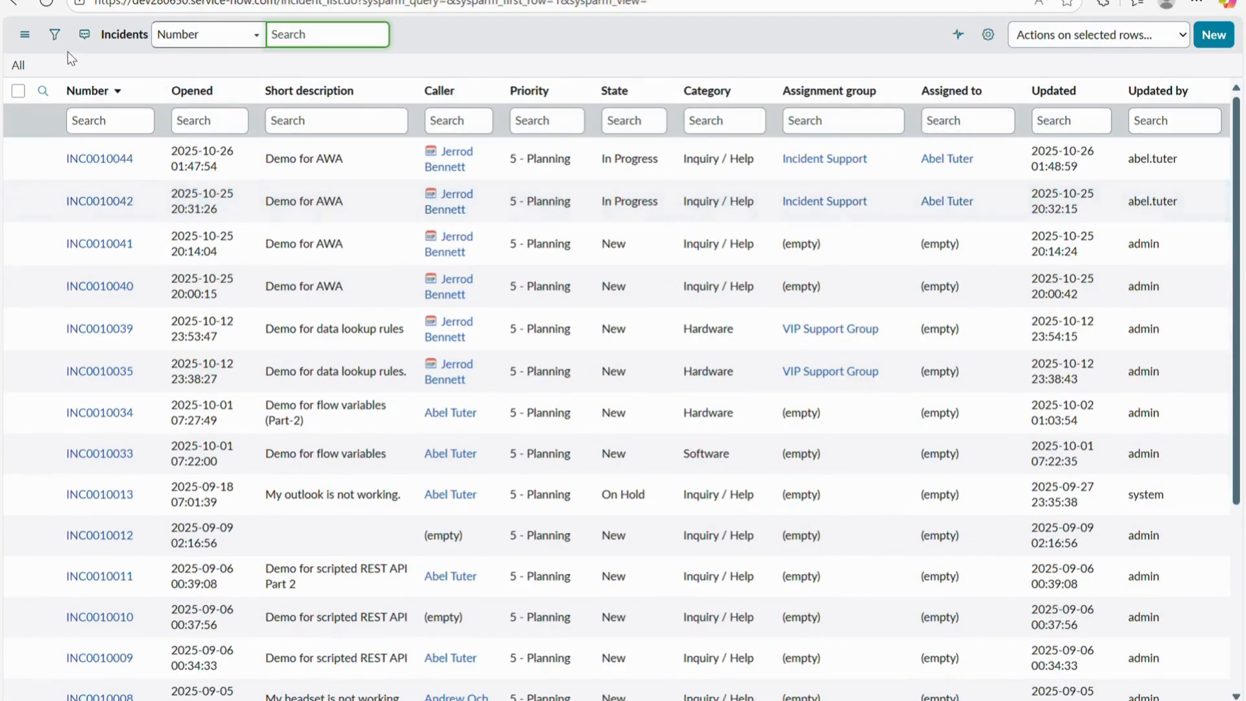
# Set the first incident filter condition to Caller is the caller of the newest listed incident
pyautogui.click(54, 35)
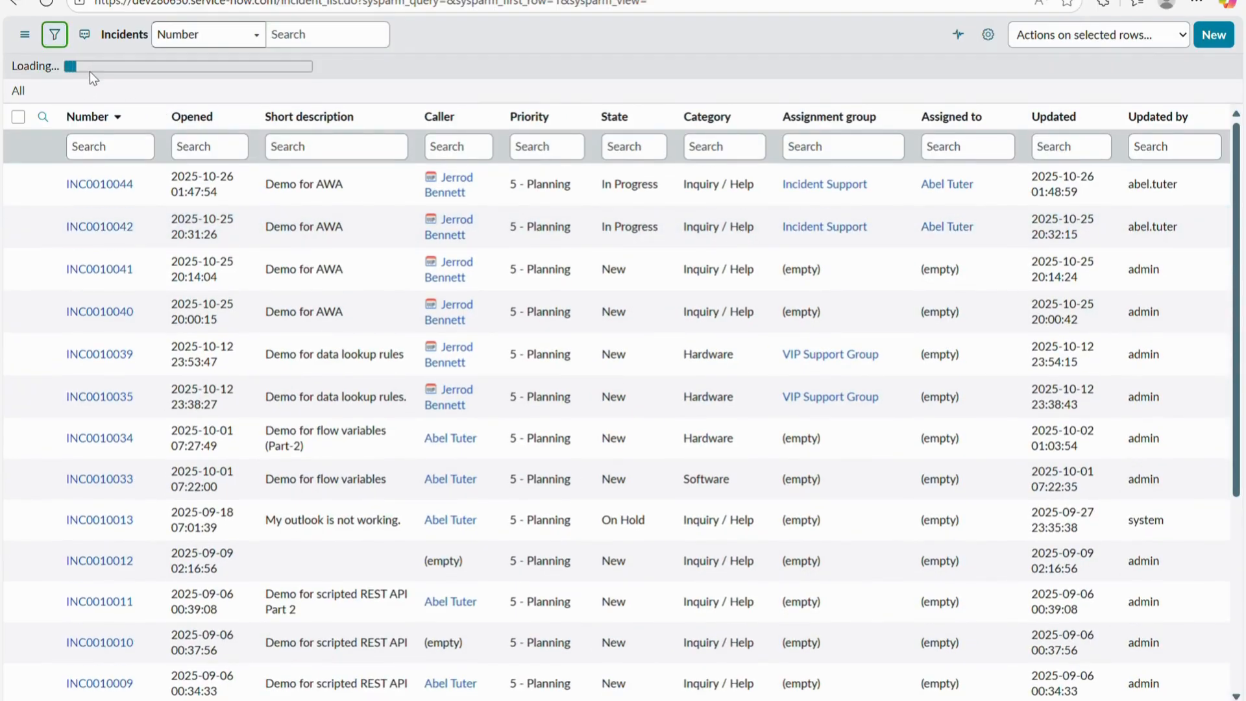
pyautogui.click(118, 111)
pyautogui.write('CALL')
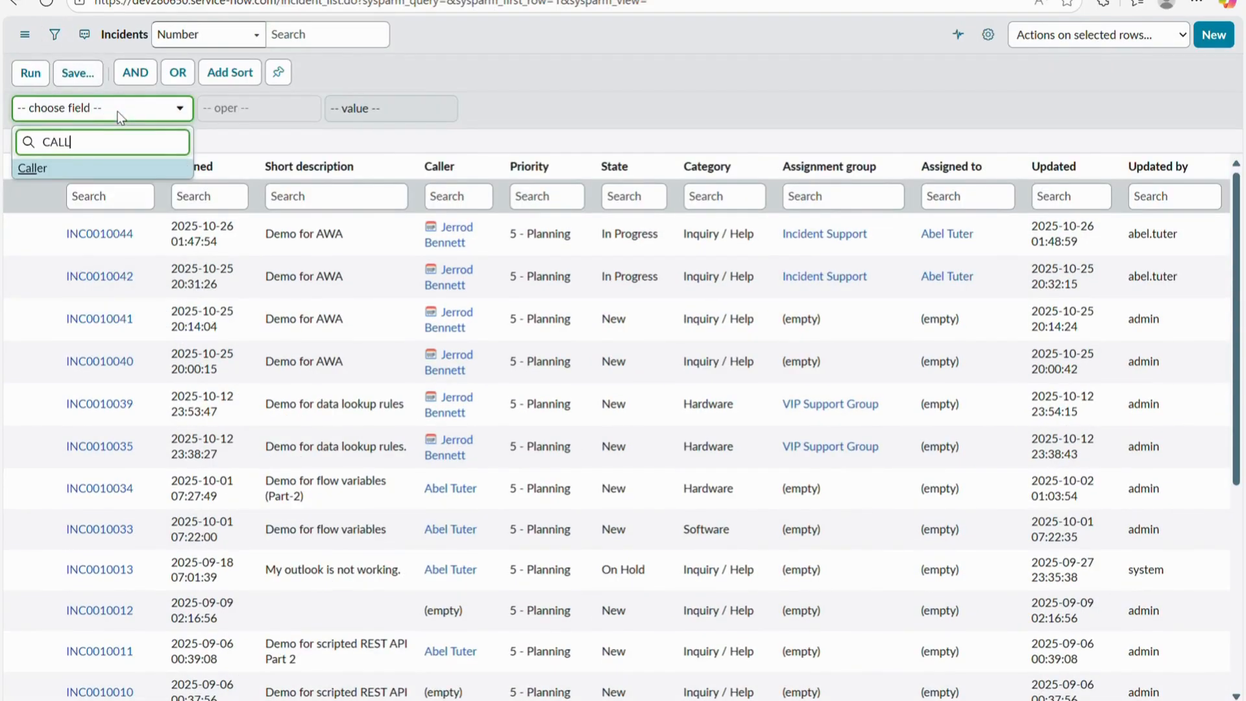
pyautogui.press('Return')
pyautogui.click(100, 107)
pyautogui.write('CALLED')
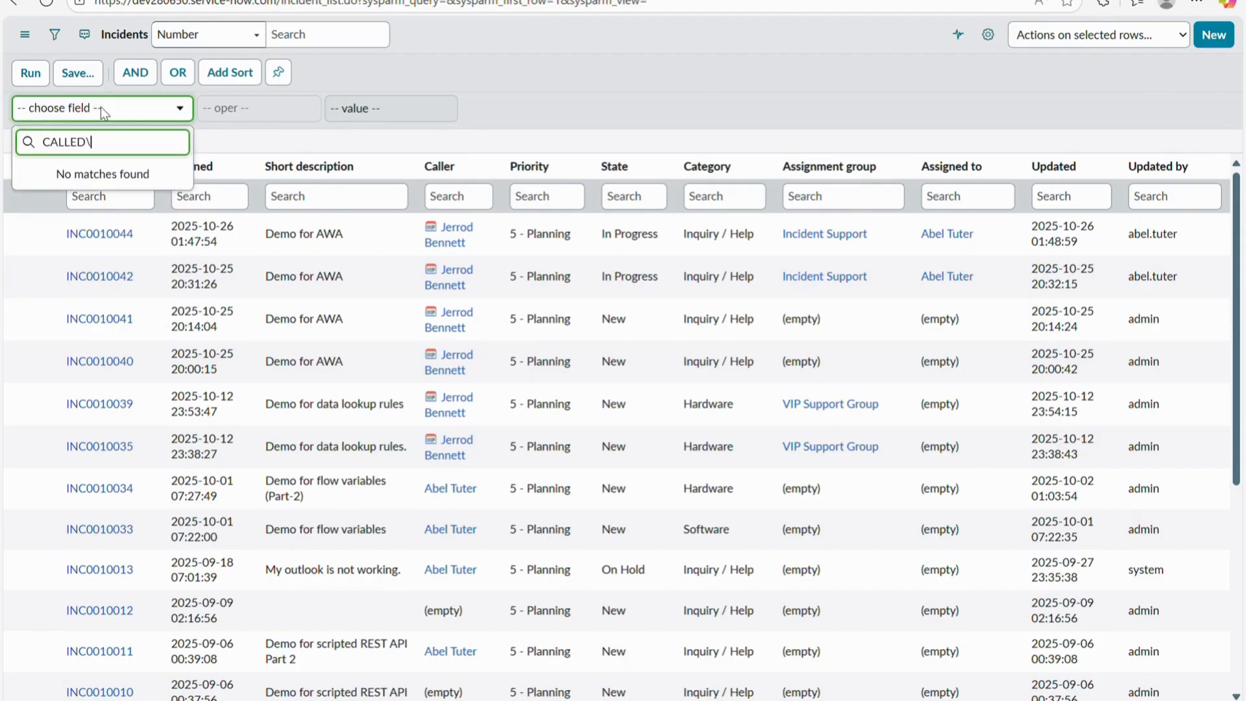
pyautogui.press('BackSpace')
pyautogui.click(107, 172)
pyautogui.click(360, 121)
pyautogui.write('jERRO')
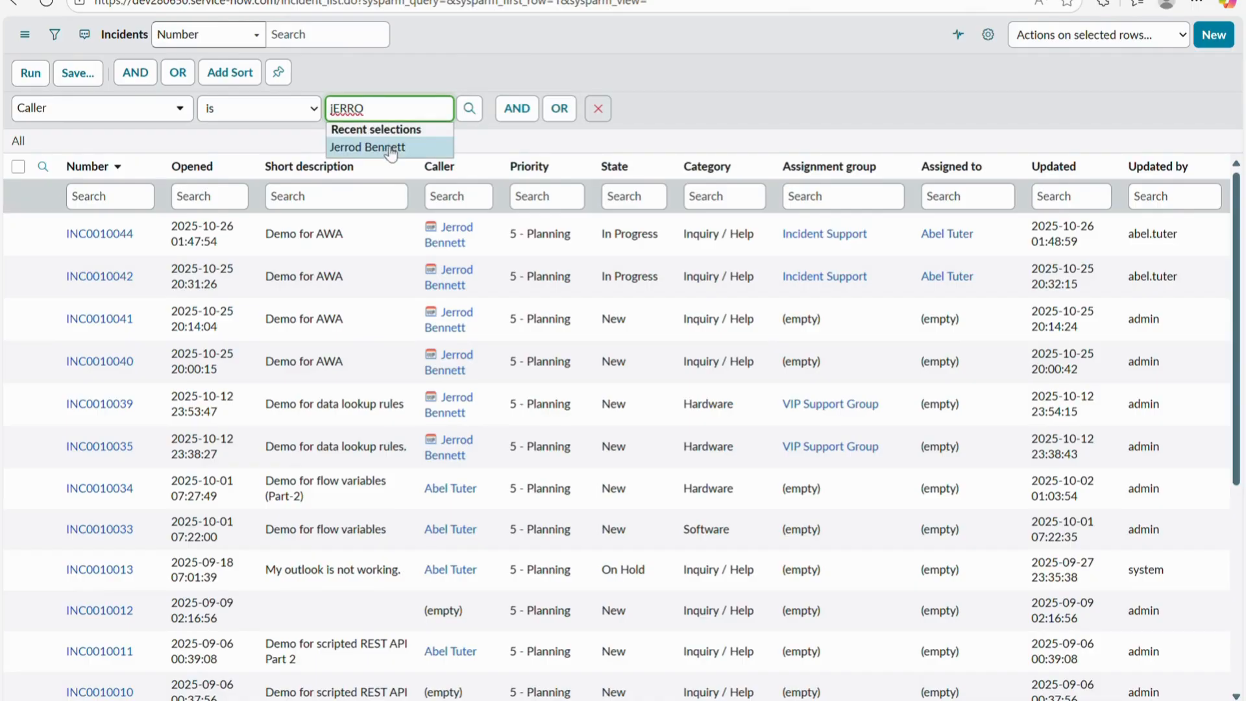
pyautogui.click(367, 147)
# Add an AND condition Category is Hardware to the Caller condition and run the incident filter
pyautogui.click(91, 164)
pyautogui.write('CAT')
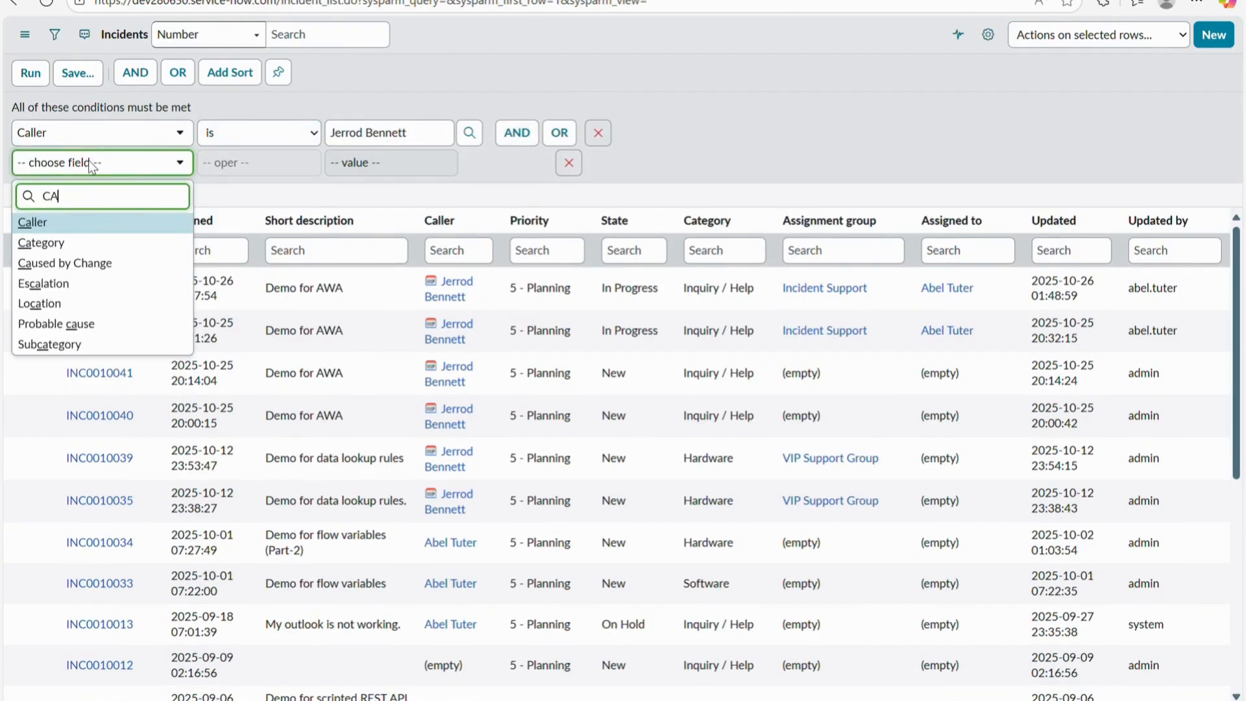
pyautogui.click(91, 226)
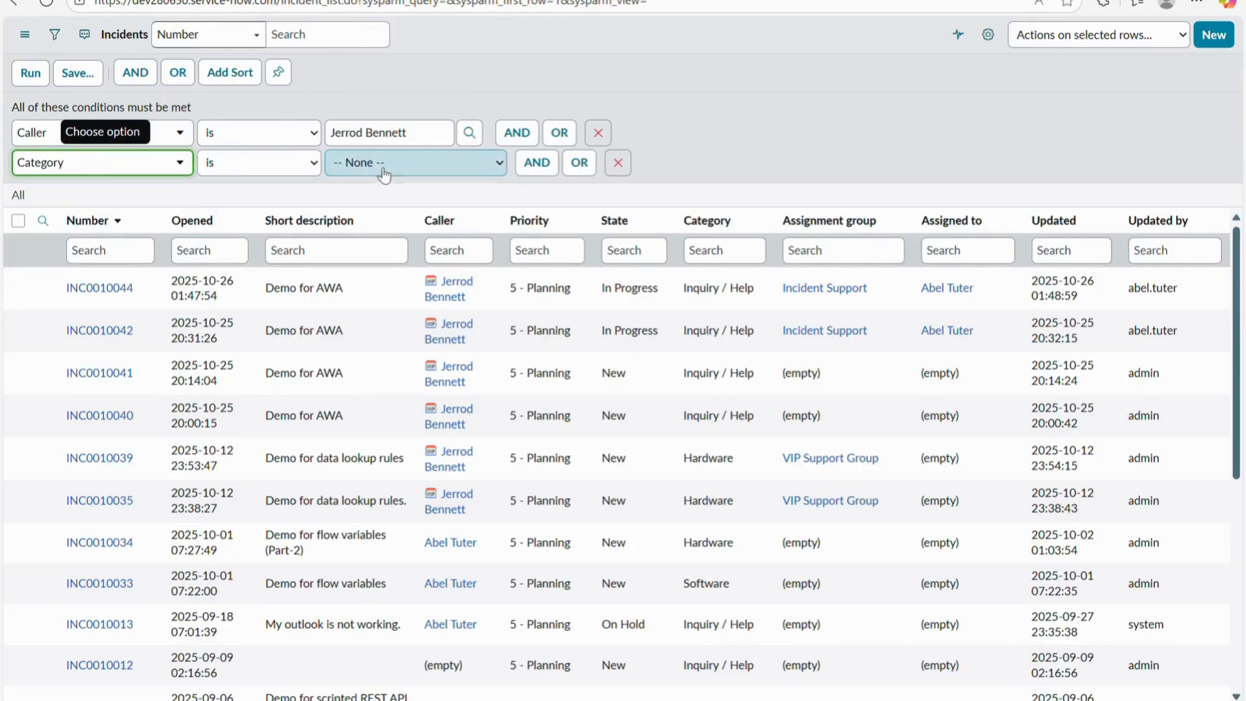
pyautogui.click(382, 170)
pyautogui.click(381, 252)
pyautogui.click(30, 72)
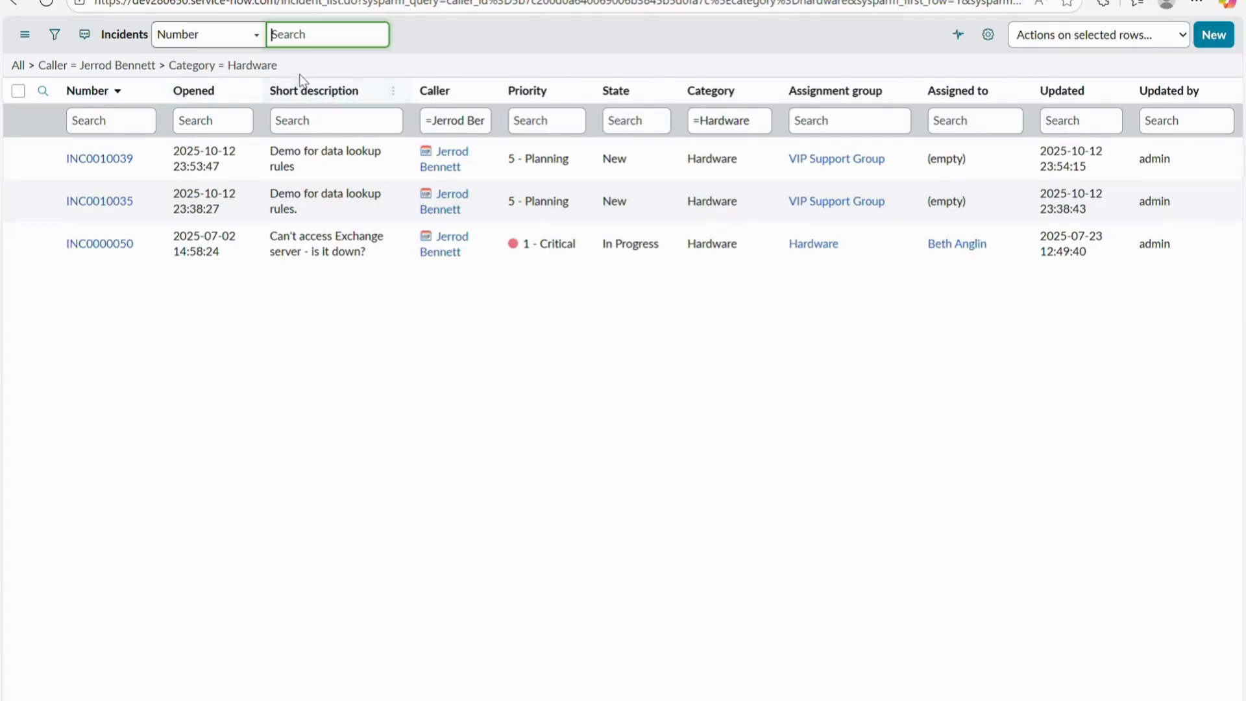
pyautogui.moveTo(298, 70); pyautogui.dragTo(115, 137)
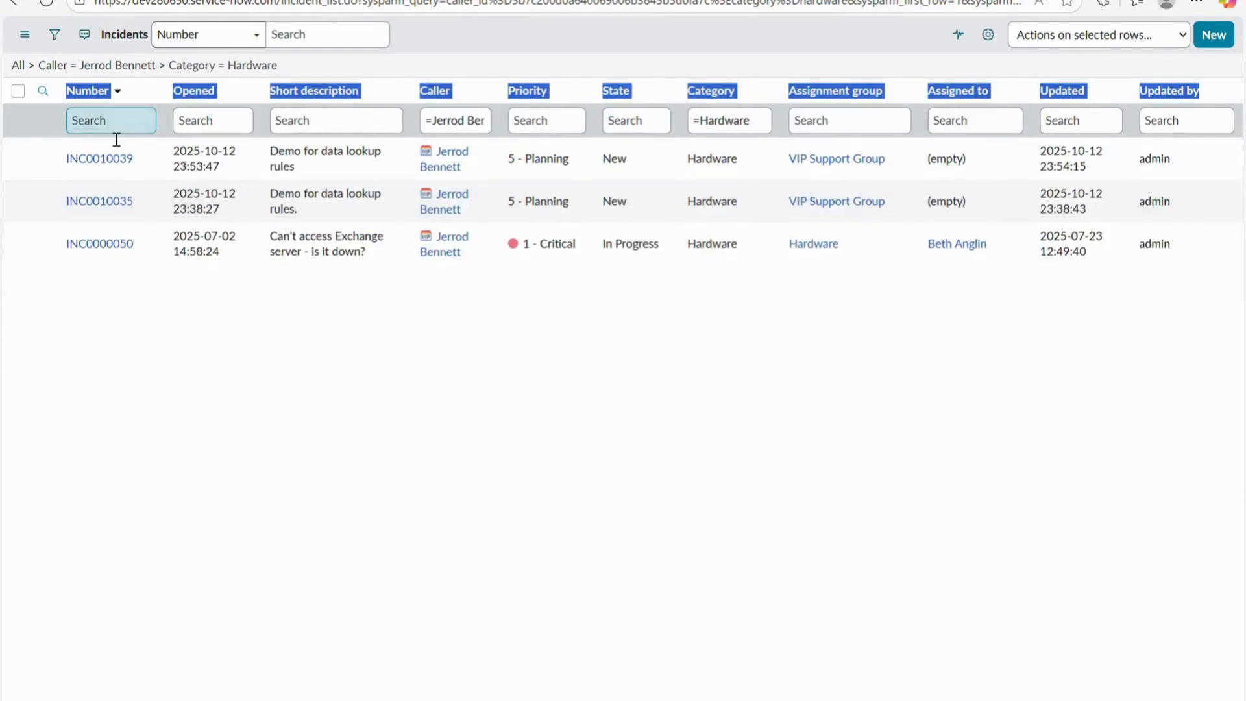
pyautogui.click(618, 36)
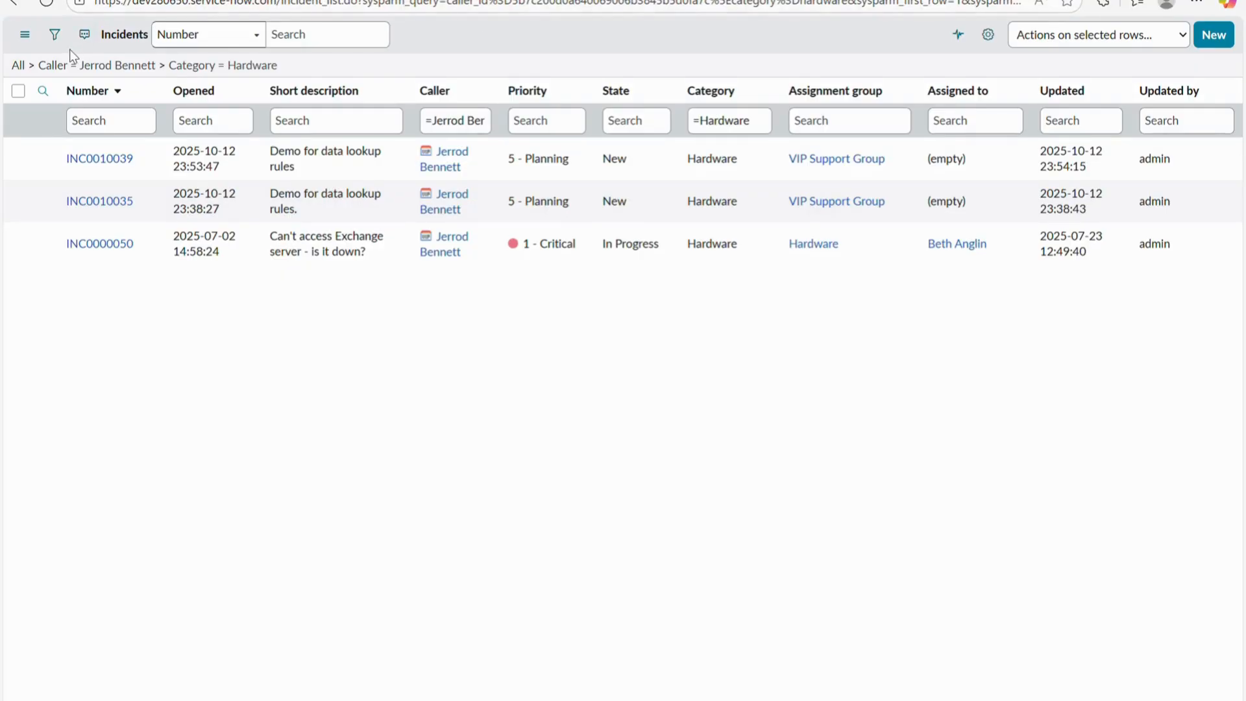
# Reopen the incident filter conditions and remove both the Caller and Category conditions
pyautogui.click(55, 35)
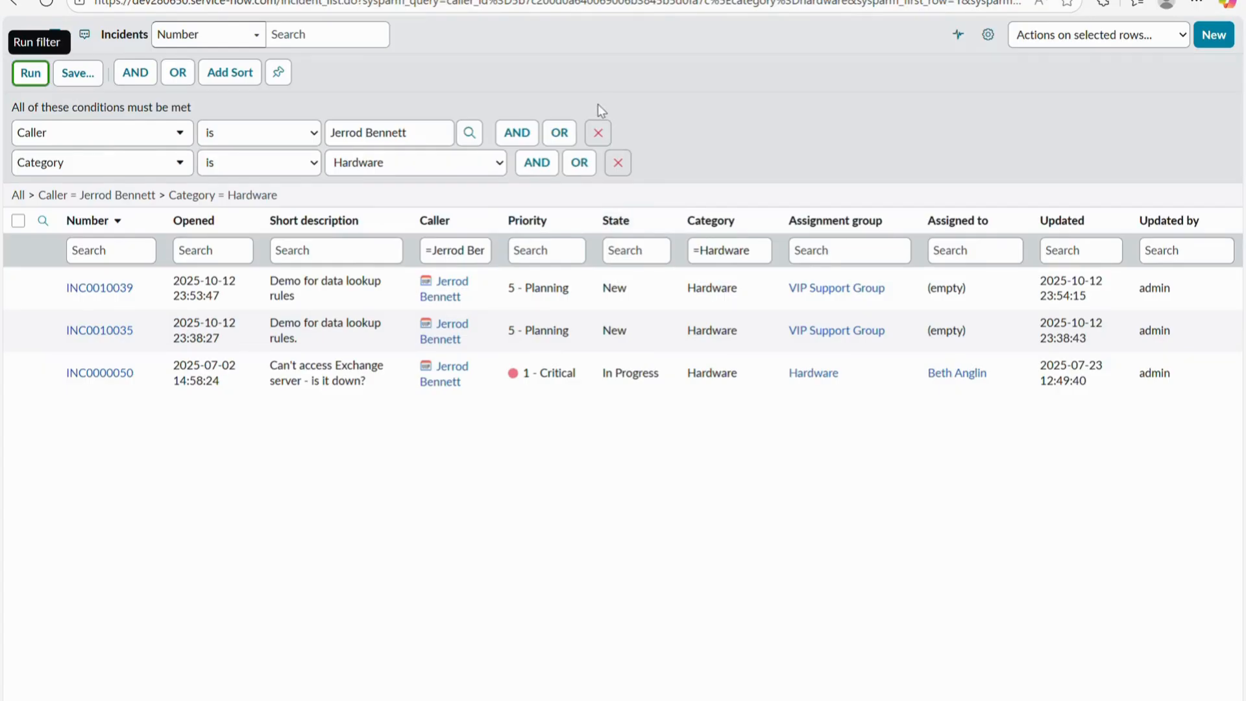
pyautogui.click(596, 130)
pyautogui.click(616, 109)
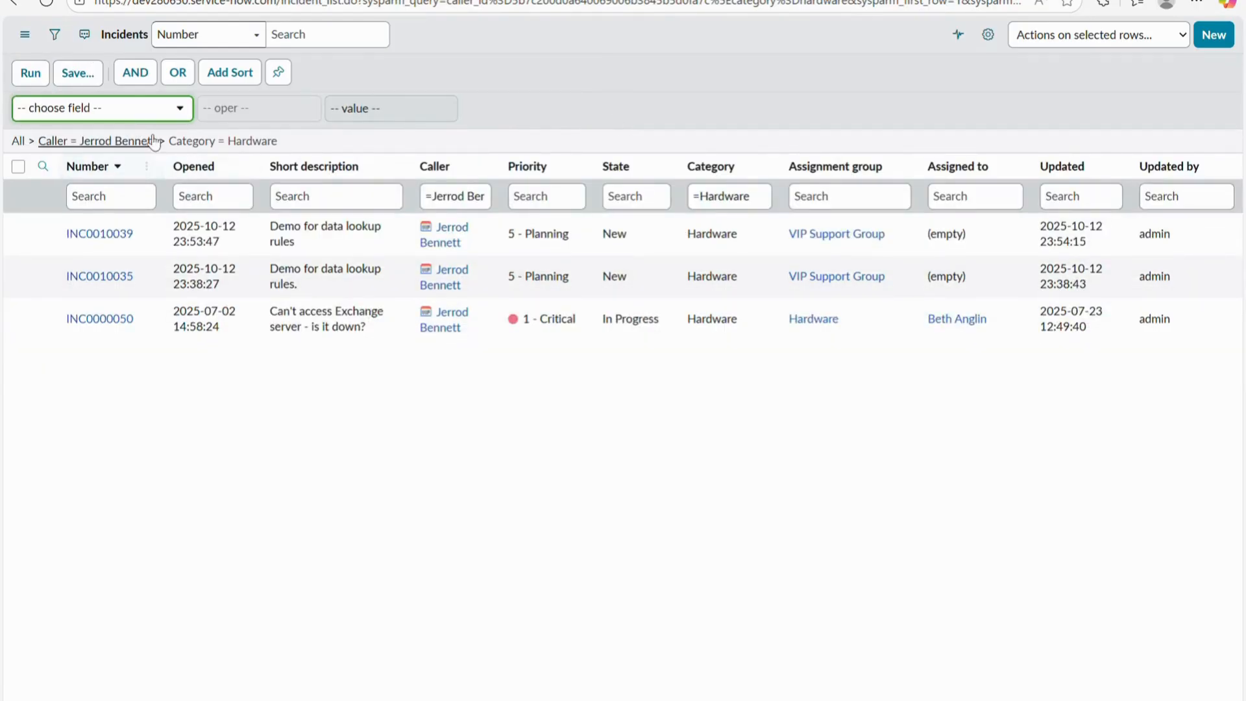
# Set the filter condition to Created on This month and run the incident filter
pyautogui.click(118, 106)
pyautogui.write('CT')
pyautogui.press('BackSpace')
pyautogui.press('BackSpace')
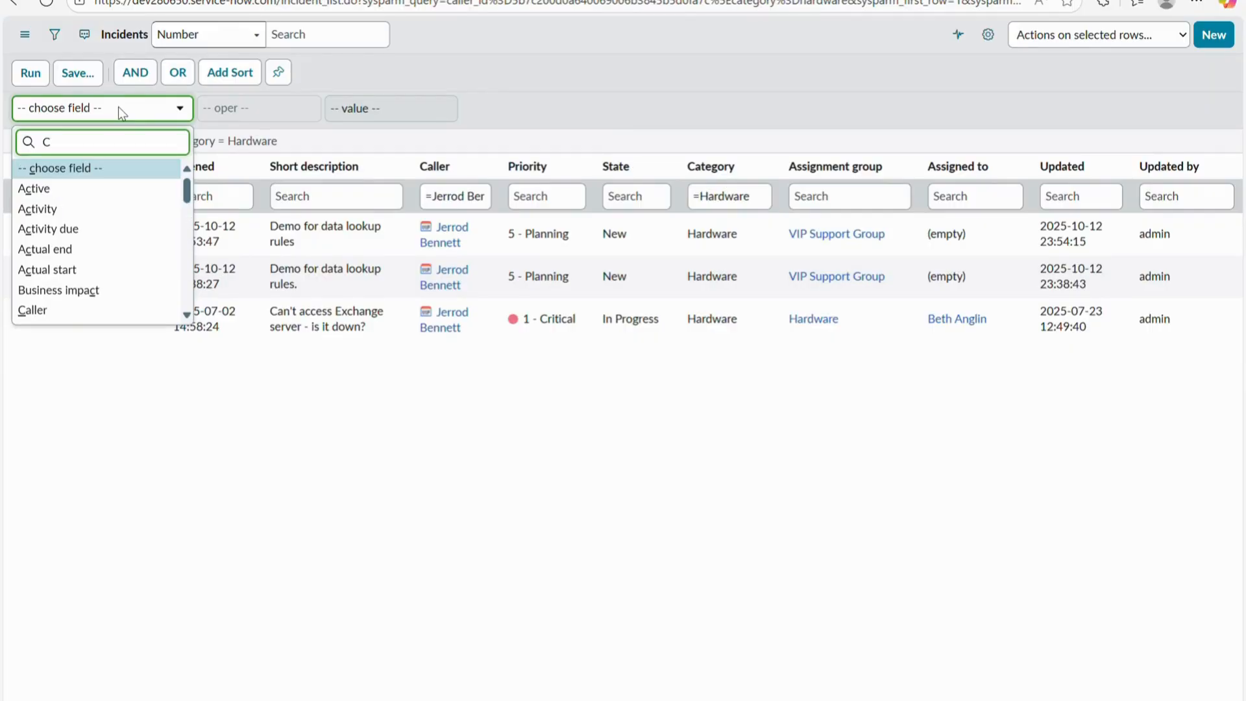
pyautogui.write('CREATED')
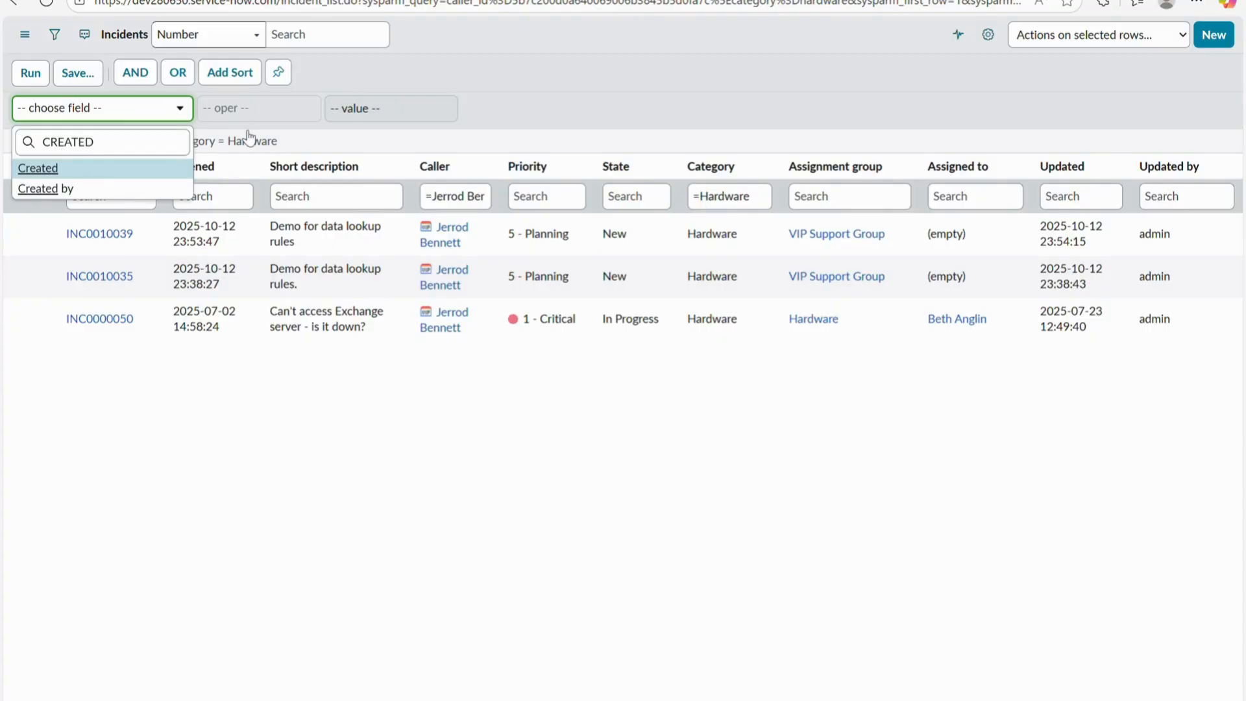
pyautogui.press('Return')
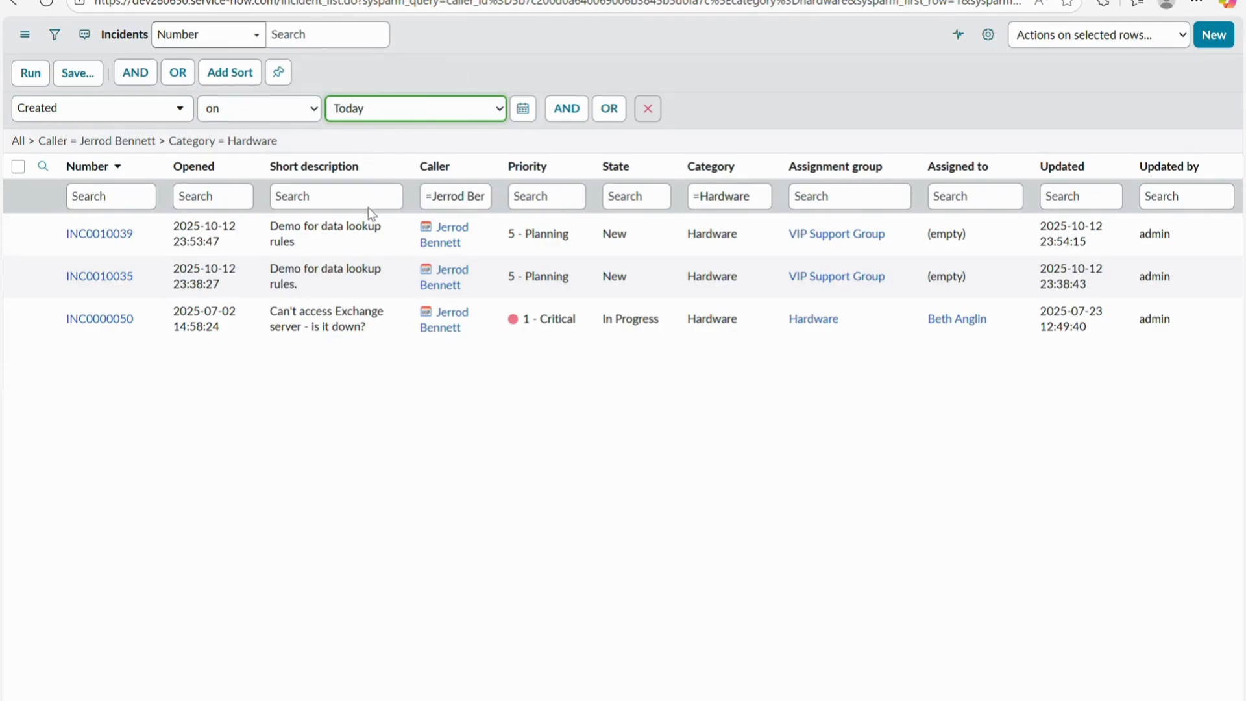
pyautogui.click(366, 257)
pyautogui.click(31, 74)
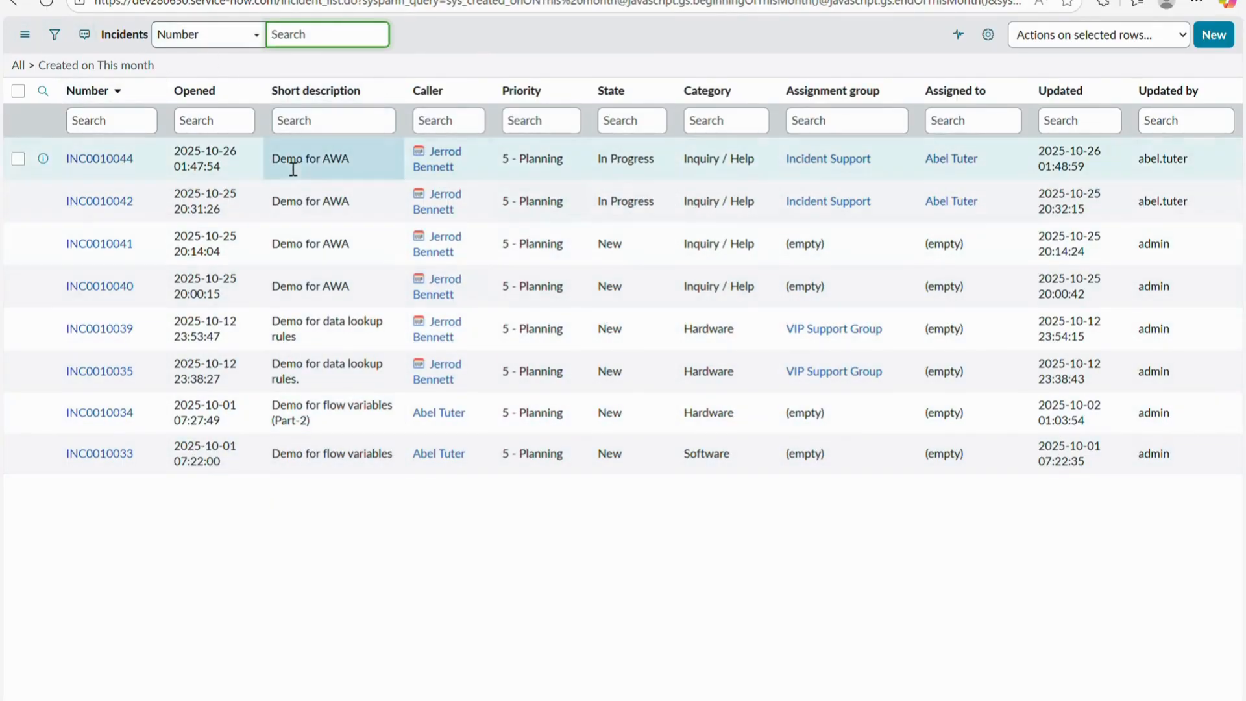
# Examine the available fields, operators and date values for the Created condition of the applied filter
pyautogui.click(53, 36)
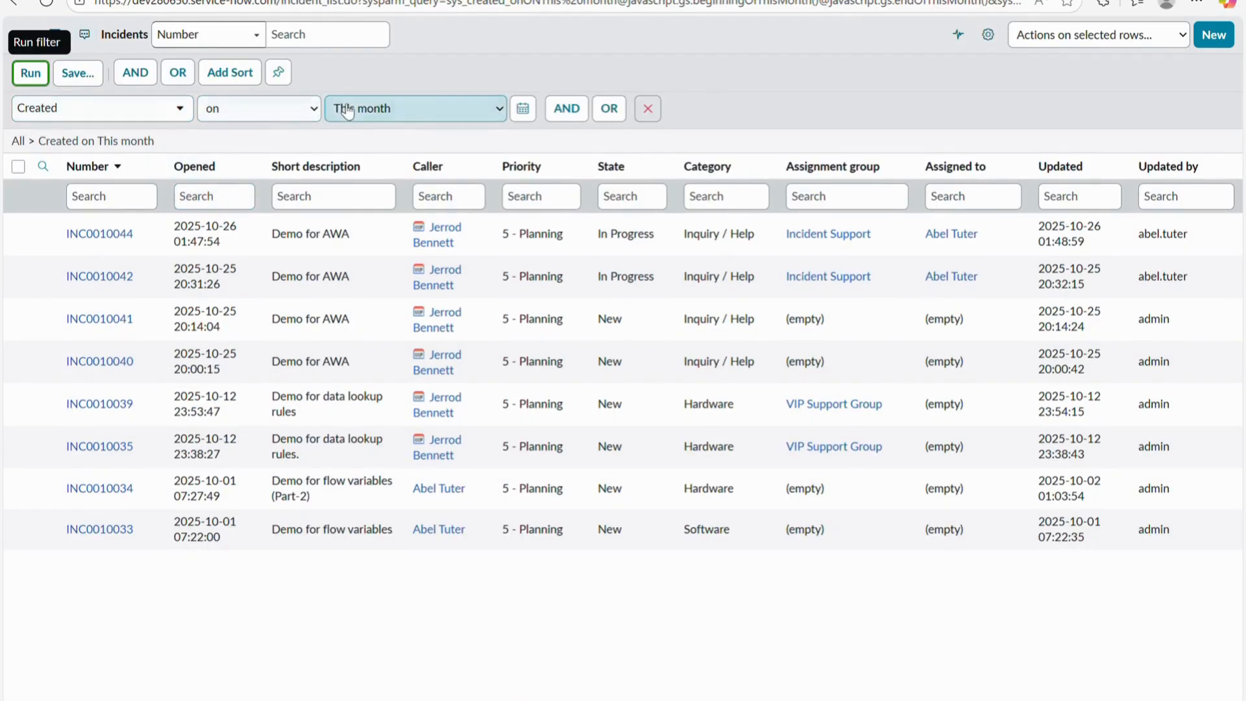
pyautogui.click(145, 104)
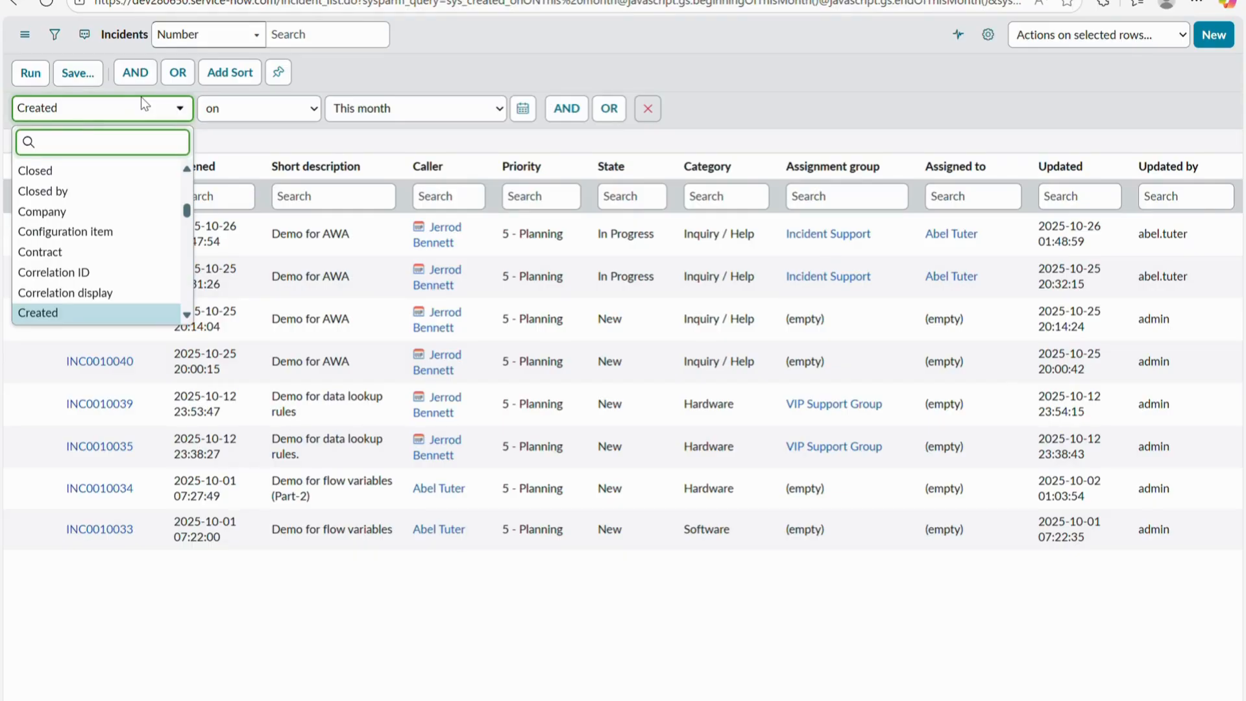
pyautogui.scroll(-8, 111, 250)
pyautogui.scroll(-3, 112, 254)
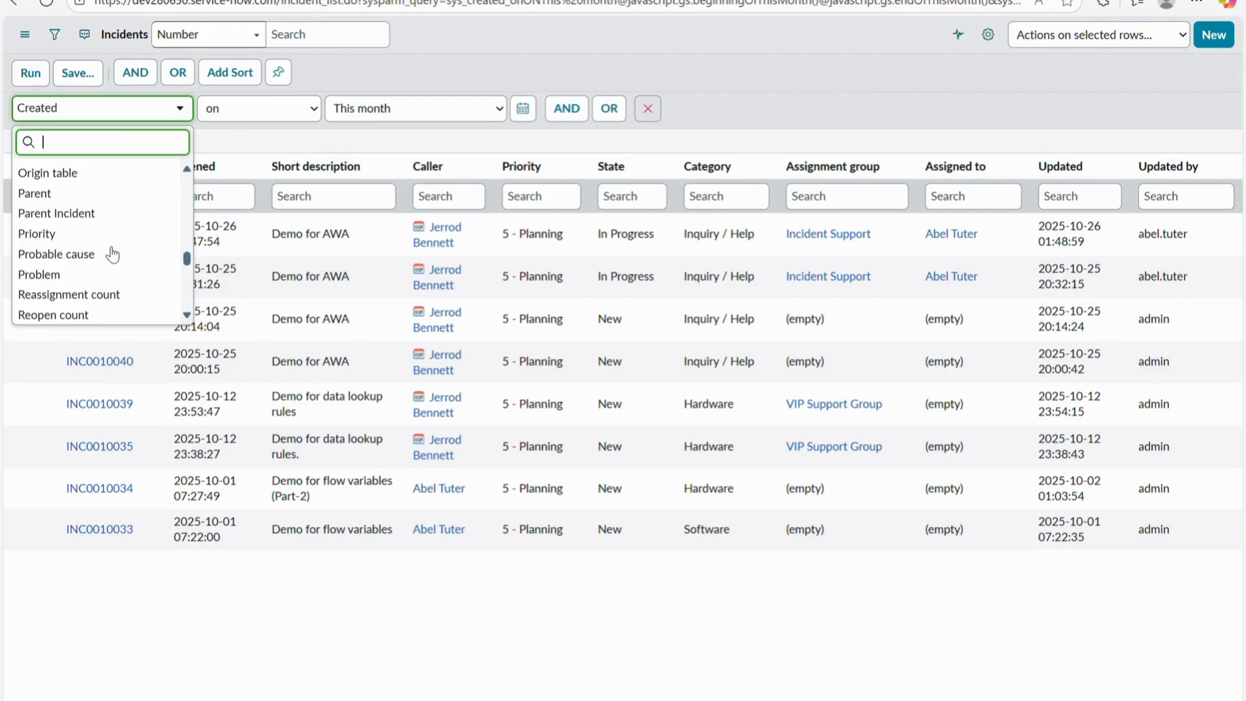
pyautogui.click(278, 115)
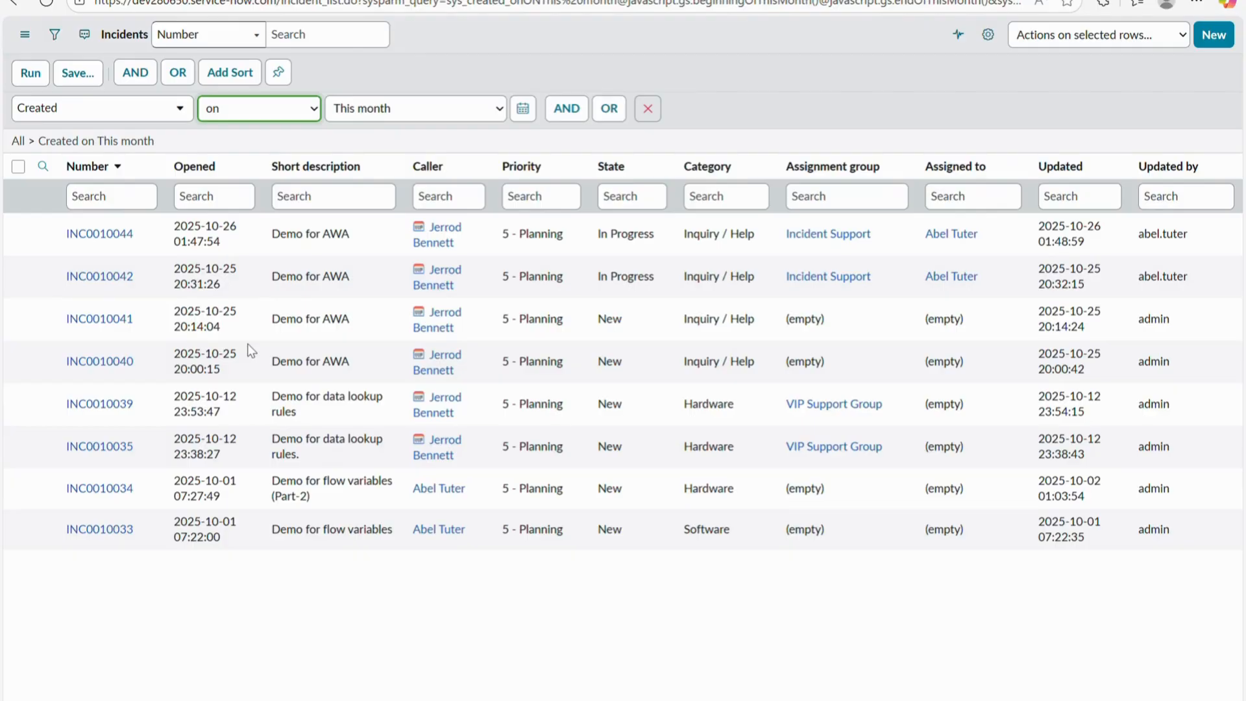
pyautogui.click(442, 117)
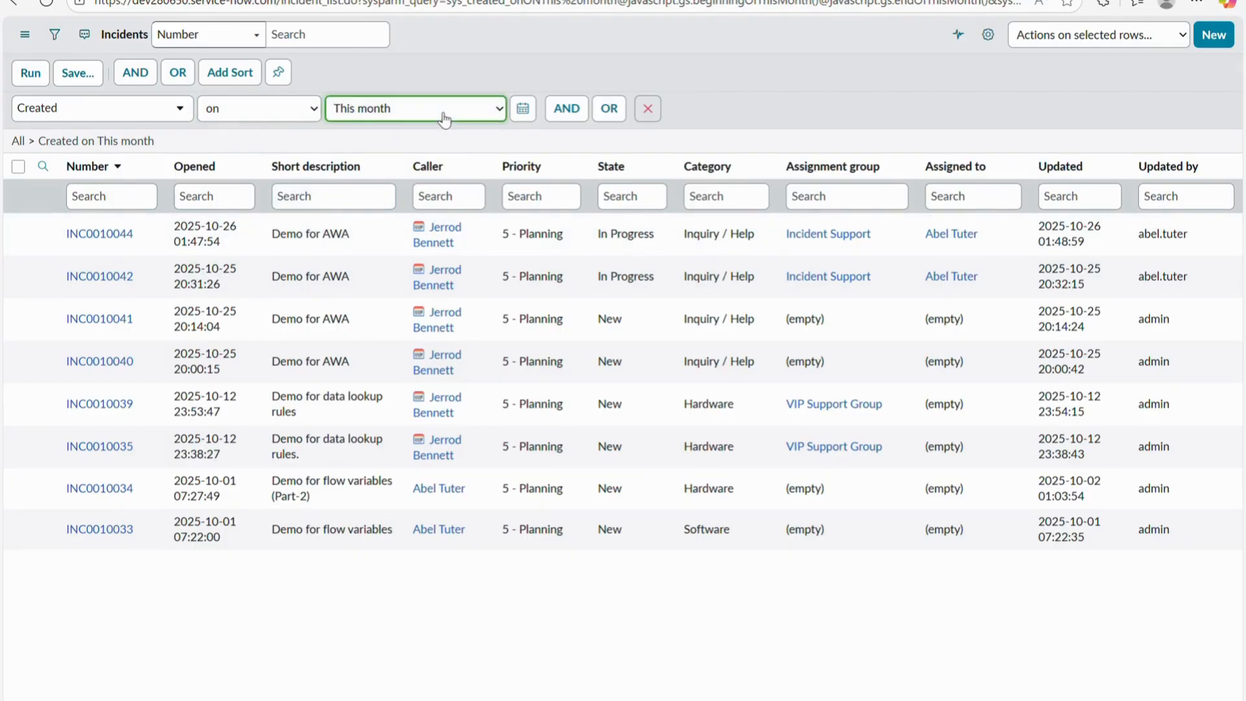